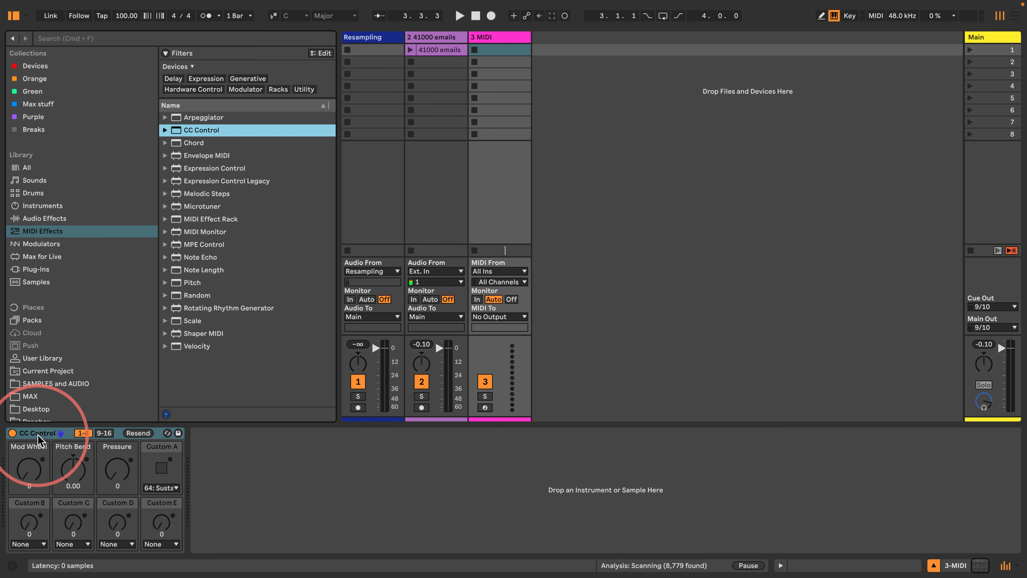
# - Set the Custom B control in CC Control to 13 and view the controllers that can be assigned to it
pyautogui.click(29, 523)
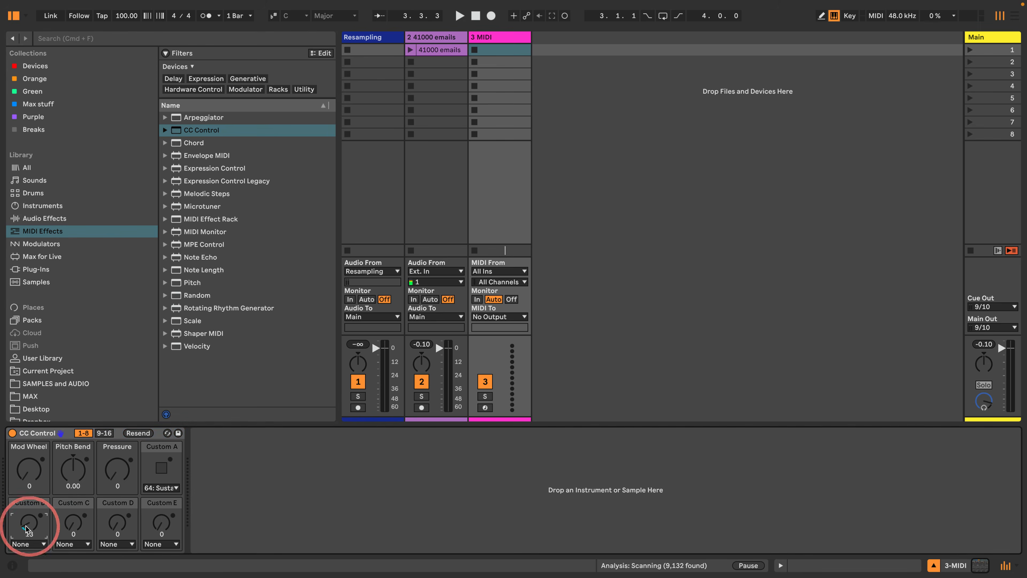
pyautogui.click(33, 544)
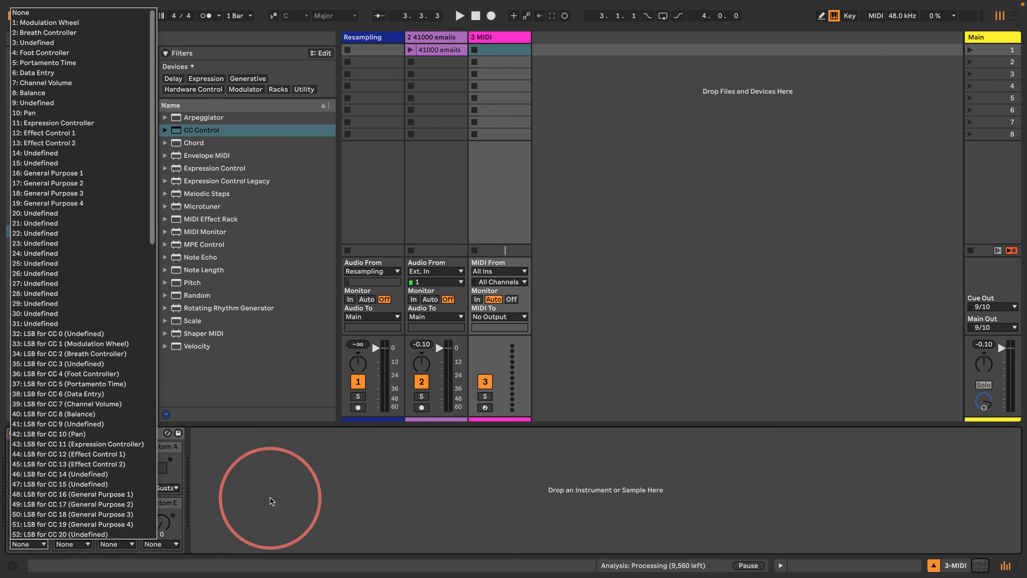
pyautogui.click(251, 495)
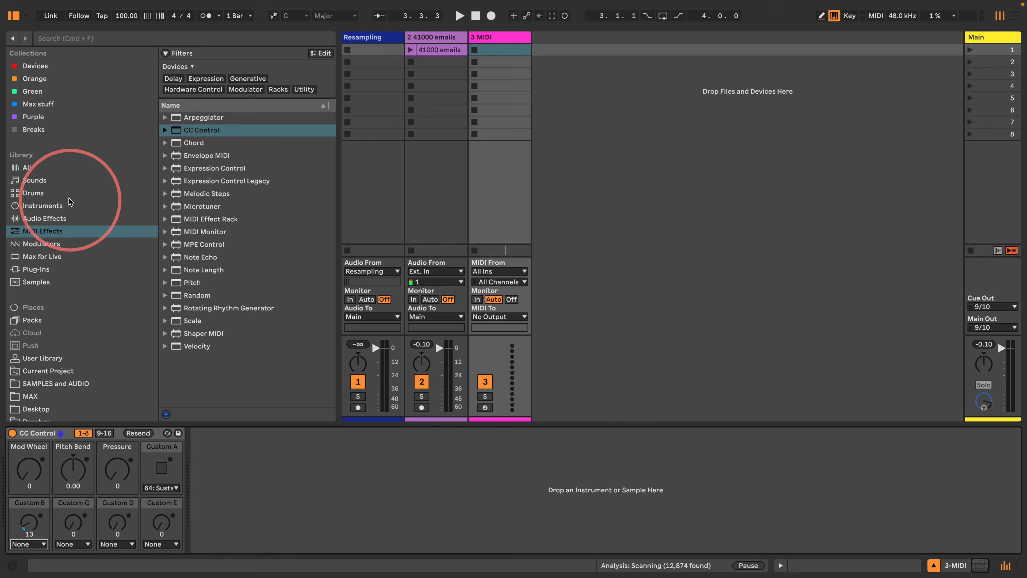
# - Add the Sampler instrument after CC Control on the MIDI track
pyautogui.click(41, 207)
pyautogui.moveTo(199, 320); pyautogui.dragTo(281, 335)
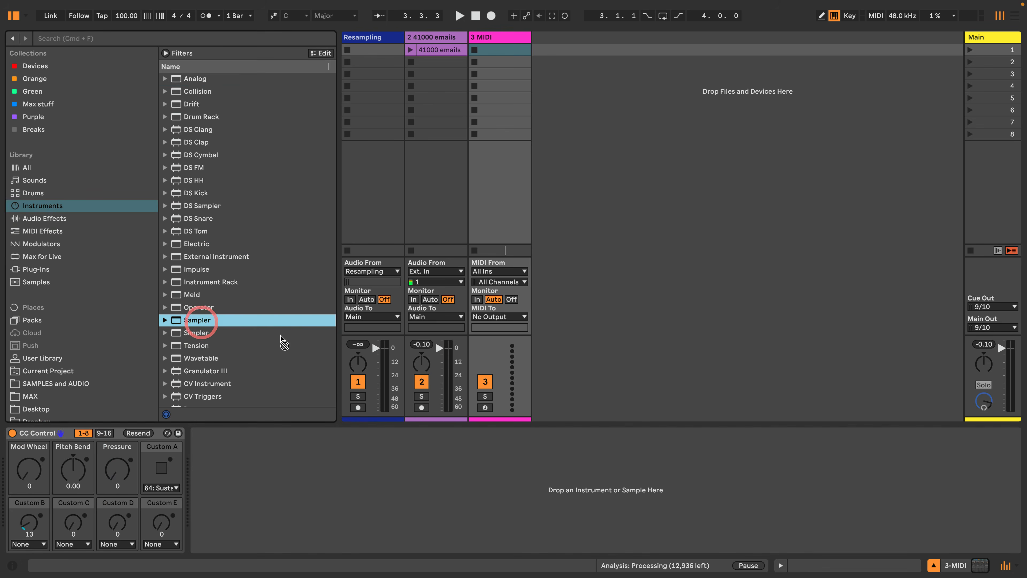
pyautogui.moveTo(238, 473); pyautogui.dragTo(237, 472)
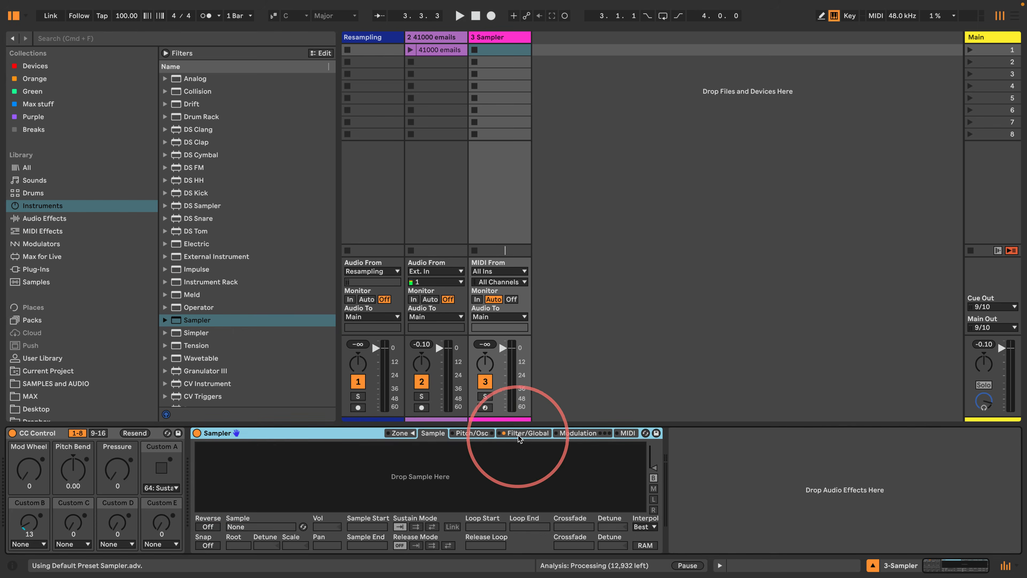
# - Look through Sampler's Modulation, Pitch/Osc, Filter/Global and MIDI pages, including the auxiliary envelope, and return to its Sample page
pyautogui.click(571, 434)
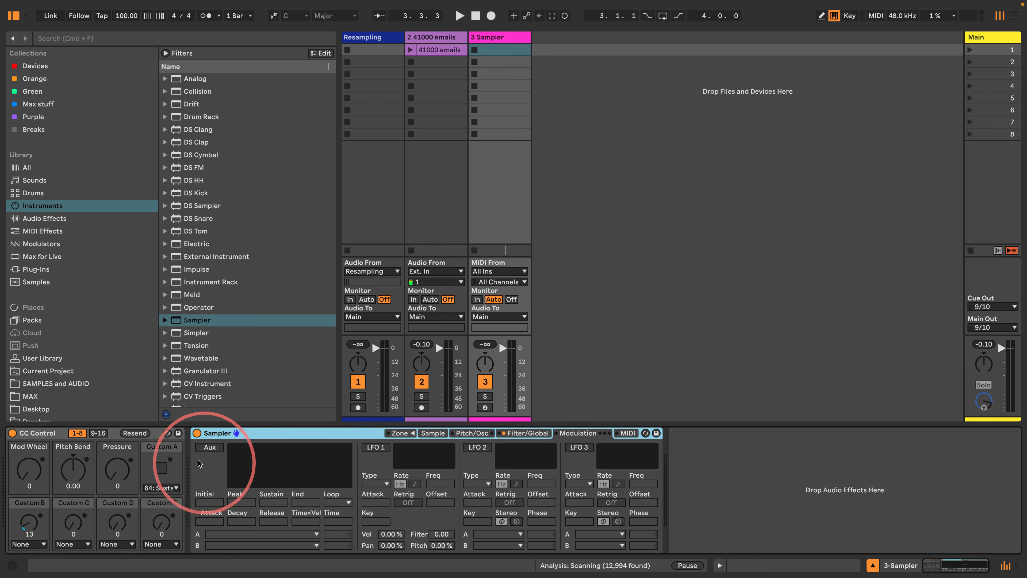
pyautogui.click(218, 448)
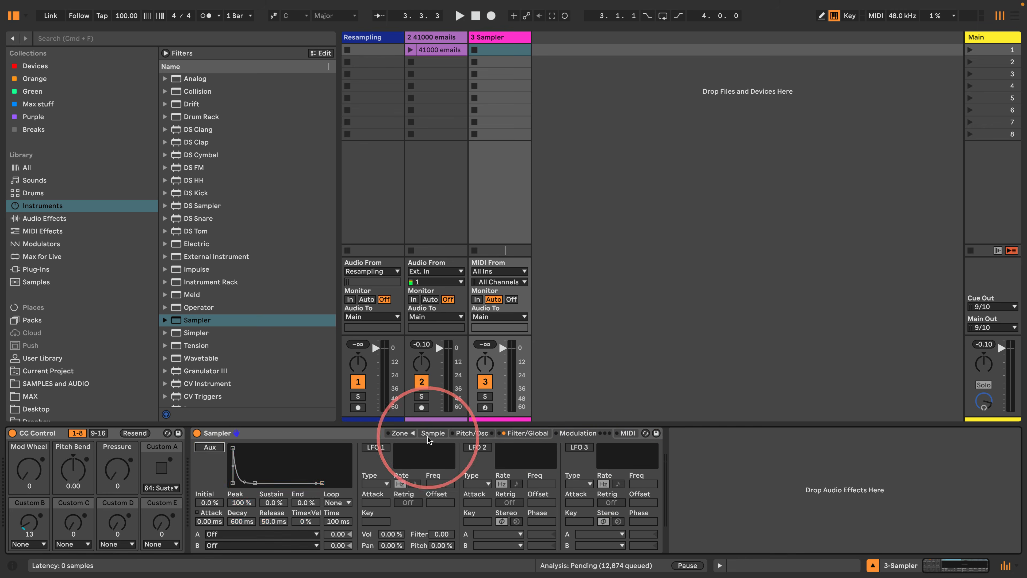
pyautogui.click(473, 433)
pyautogui.click(527, 434)
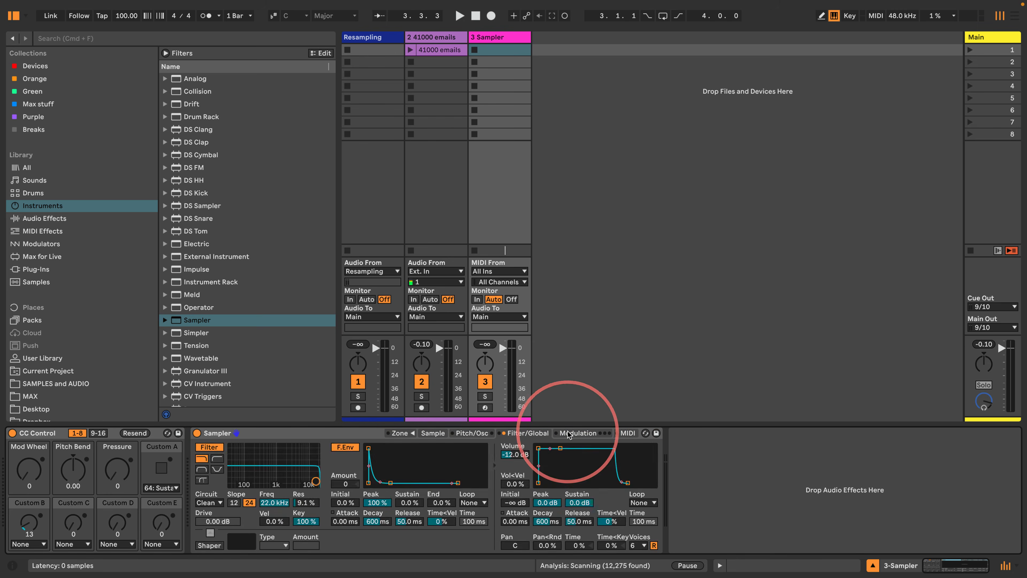
pyautogui.click(571, 433)
pyautogui.click(627, 433)
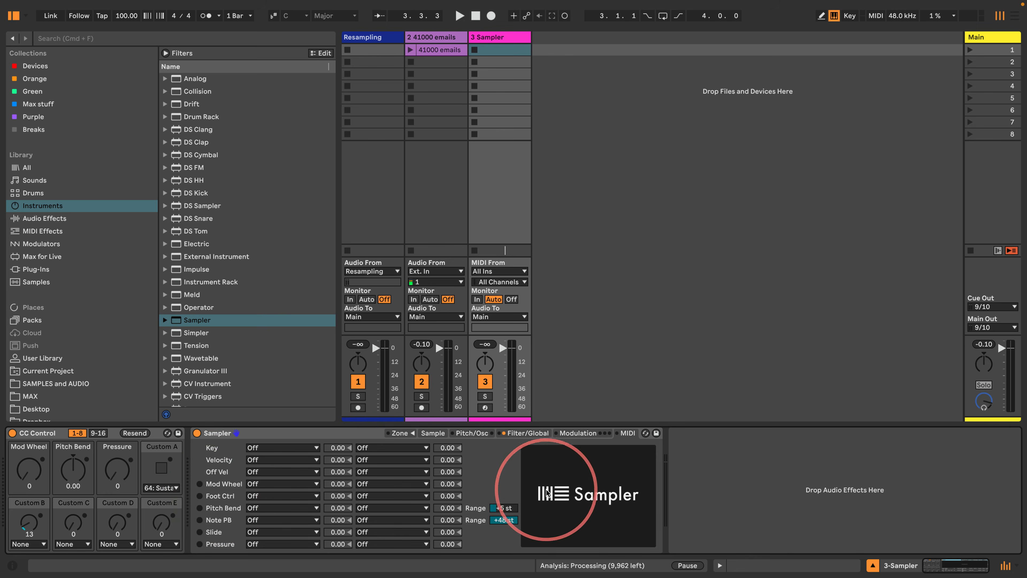
pyautogui.click(433, 433)
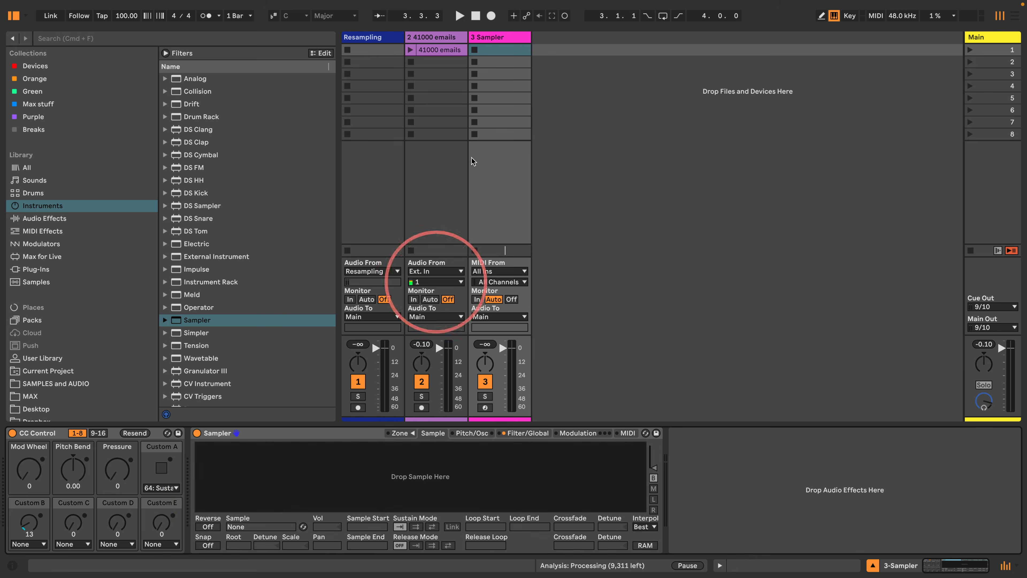
# - Open the 41000 emails clip on track 2 and play it
pyautogui.click(450, 60)
pyautogui.click(442, 50)
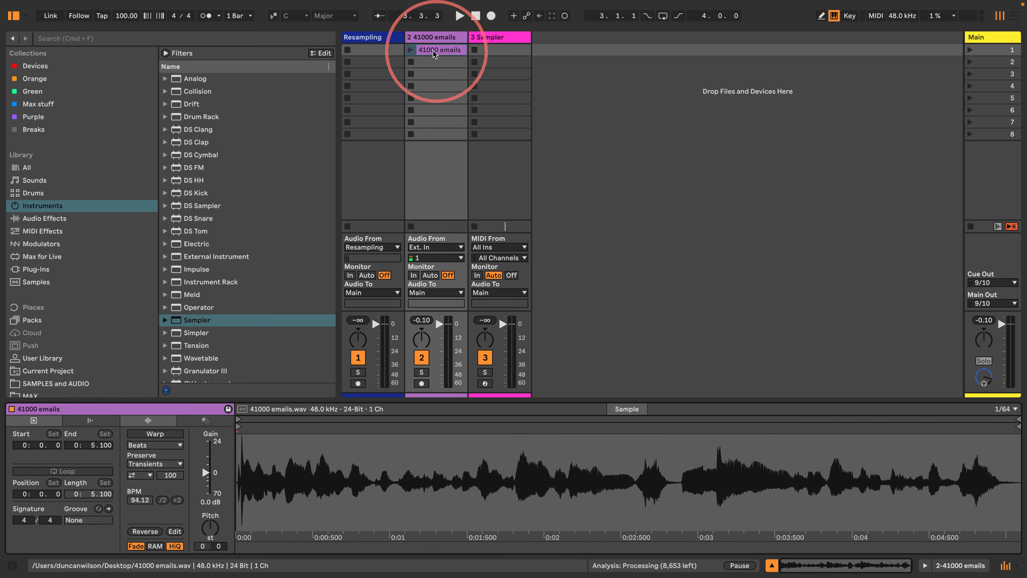
pyautogui.click(410, 49)
# - Load the 41000 emails audio clip into the Sampler on track 3
pyautogui.click(482, 37)
pyautogui.click(501, 39)
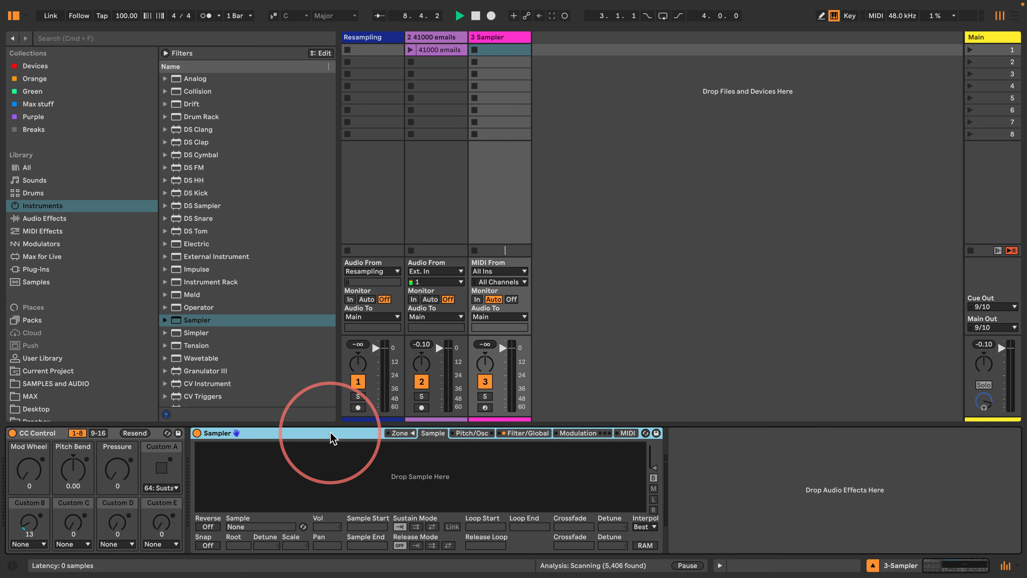
pyautogui.moveTo(444, 50); pyautogui.dragTo(490, 65)
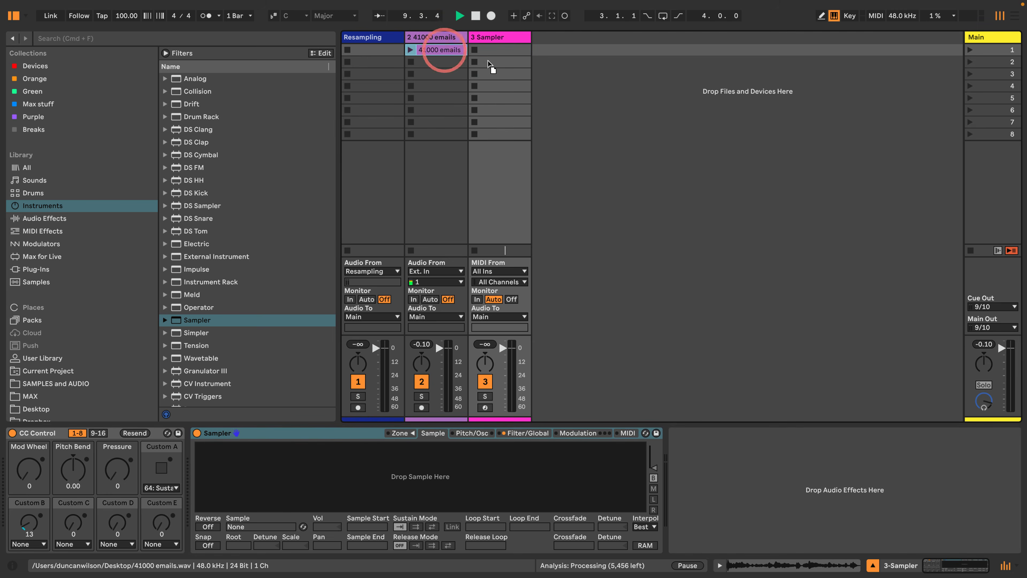
pyautogui.moveTo(336, 469); pyautogui.dragTo(338, 469)
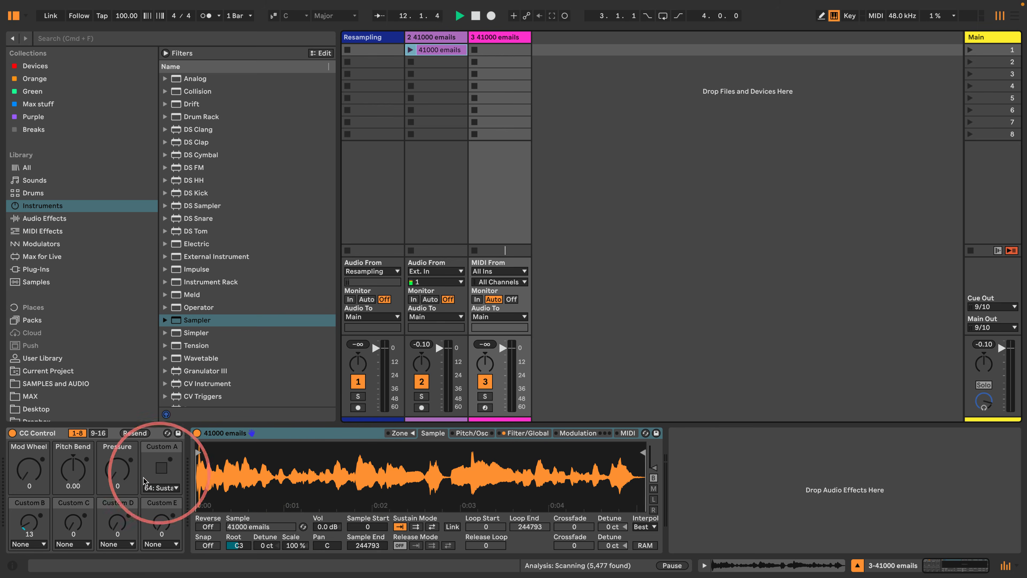
# - Examine the Sampler's Modulation settings and its MIDI routing page alongside the CC Control device
pyautogui.click(578, 433)
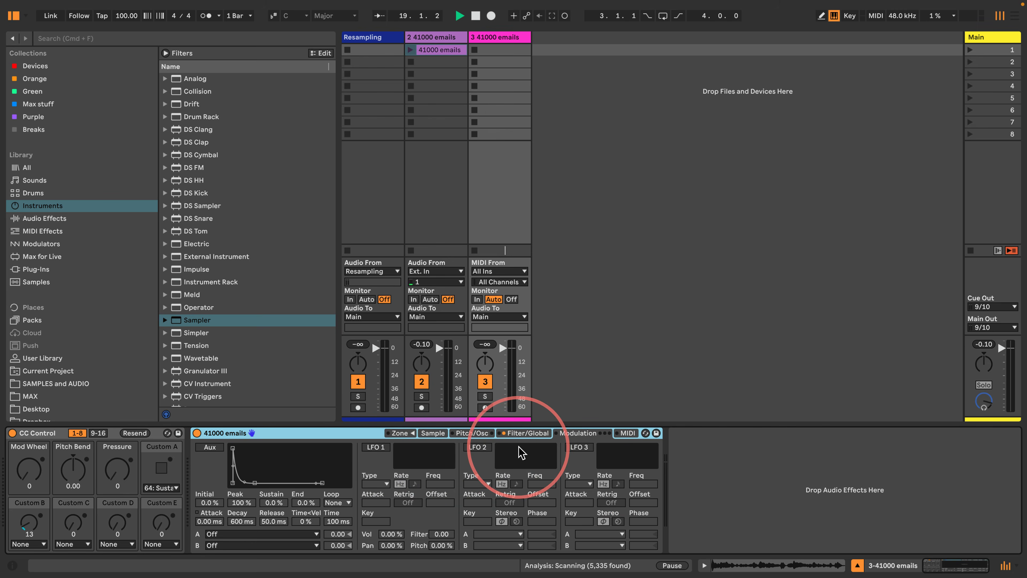
pyautogui.click(35, 434)
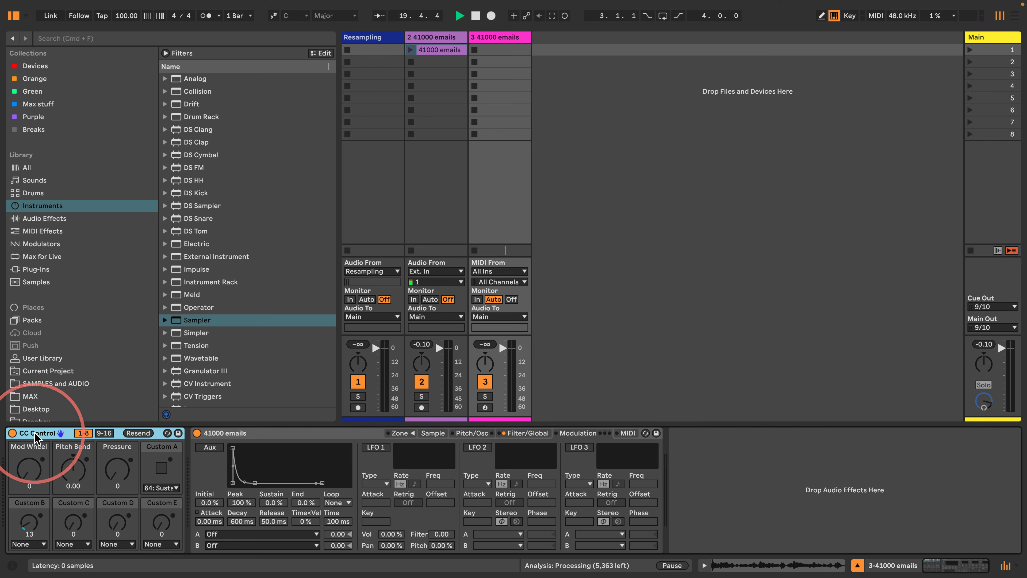
pyautogui.click(627, 433)
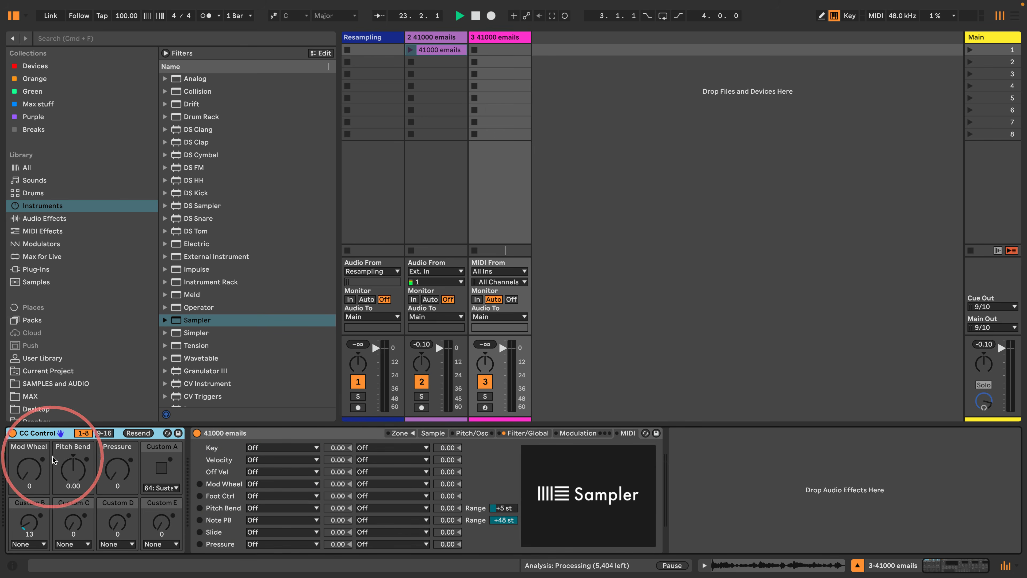
# - Show controls 9-16 of CC Control and examine the controllers that can be assigned to Custom H
pyautogui.click(104, 432)
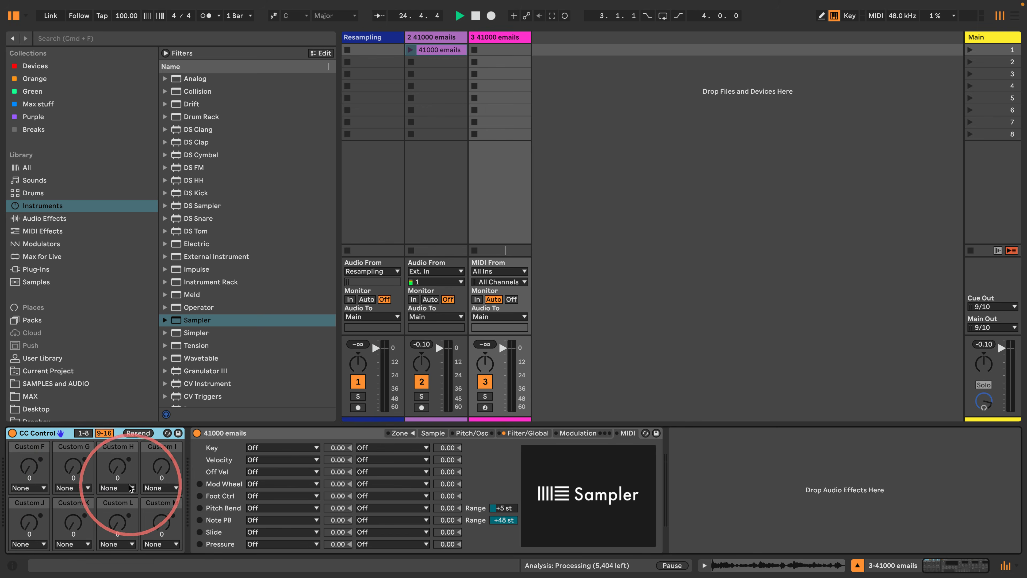
pyautogui.click(117, 488)
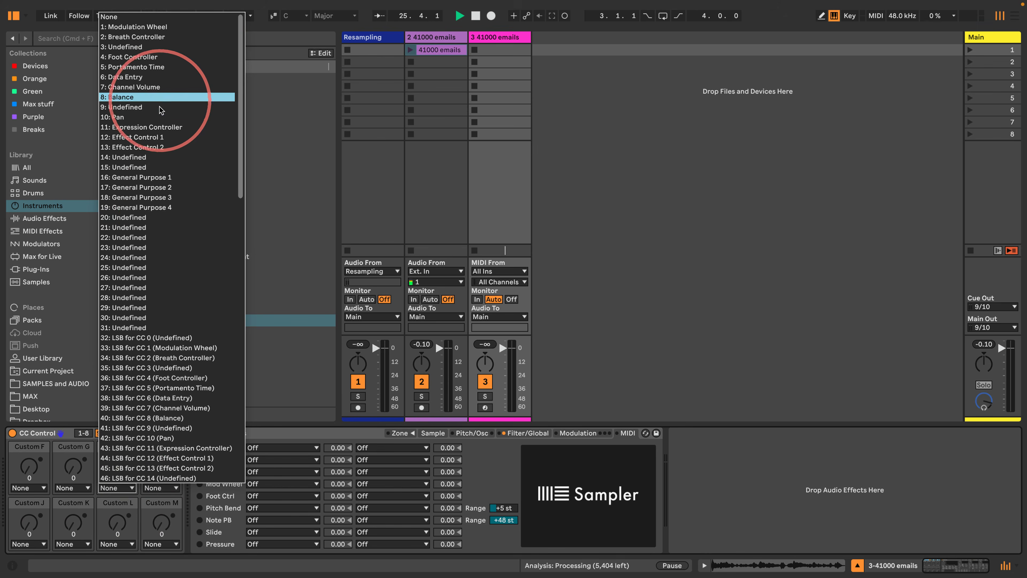
pyautogui.scroll(-15, 174, 162)
pyautogui.scroll(-9, 174, 324)
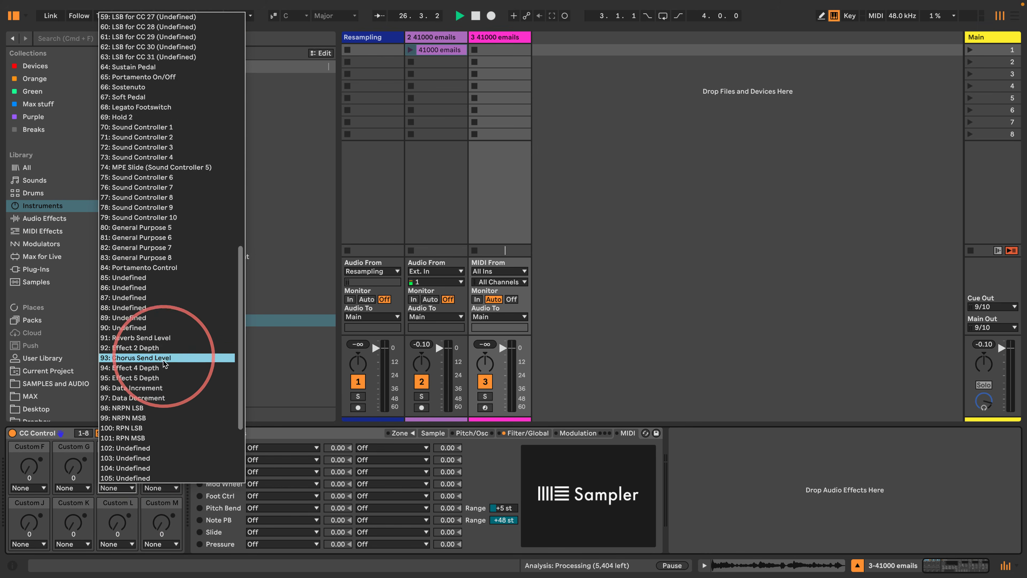
pyautogui.click(682, 167)
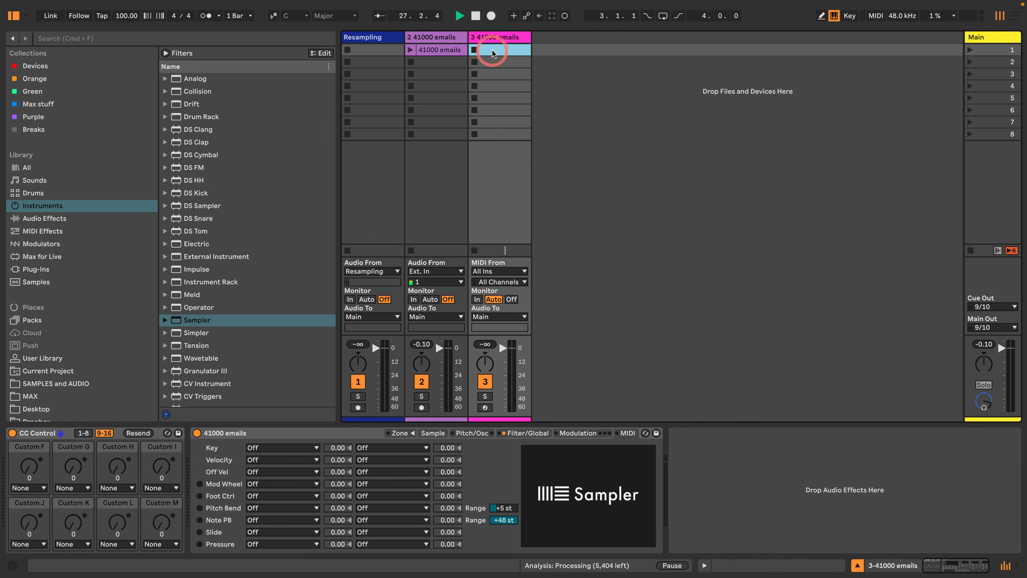
# - Create an empty MIDI clip in the first slot of track 3 and show its MIDI Ctrl envelopes
pyautogui.doubleClick(475, 51)
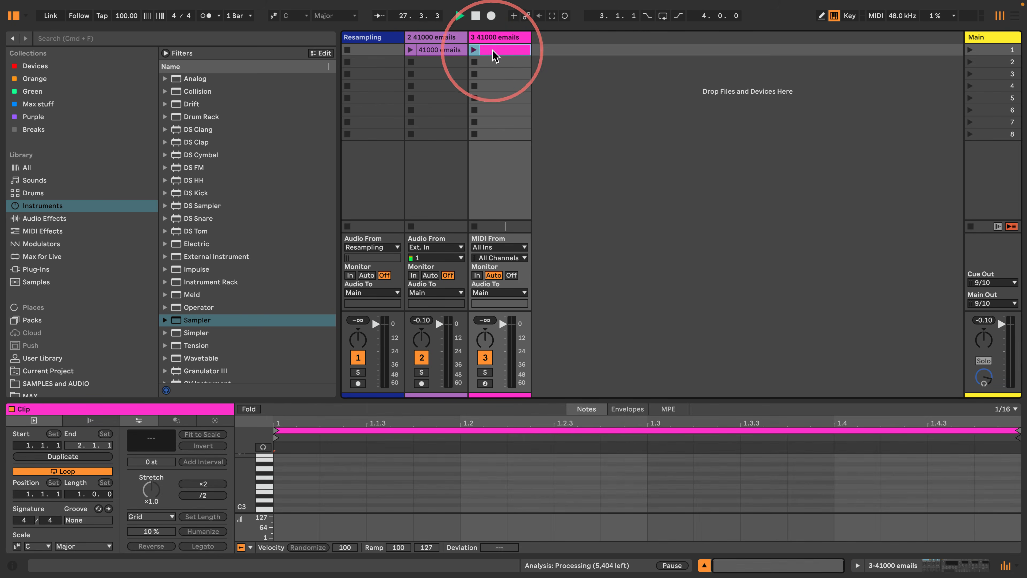
pyautogui.click(617, 410)
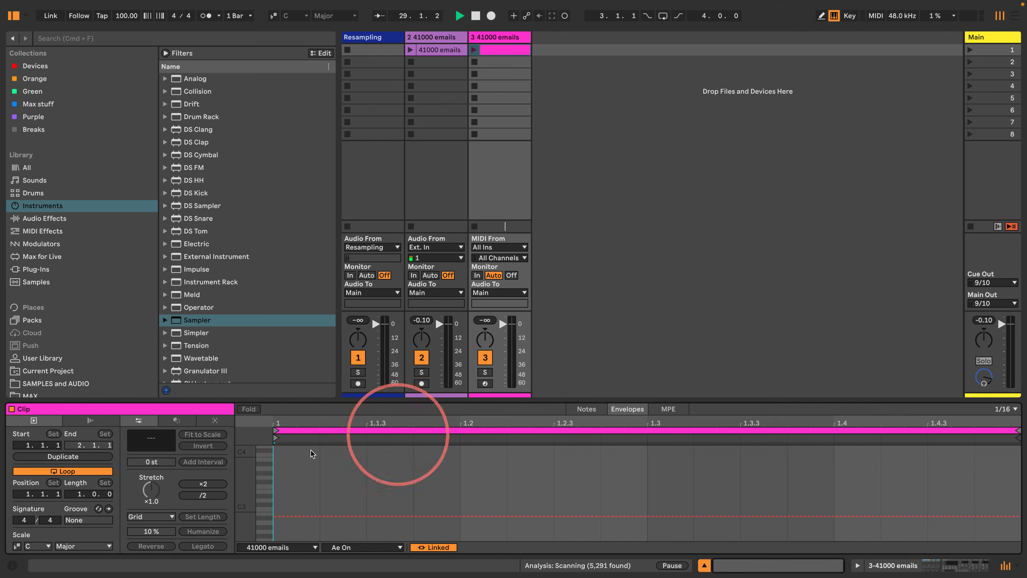
pyautogui.click(332, 546)
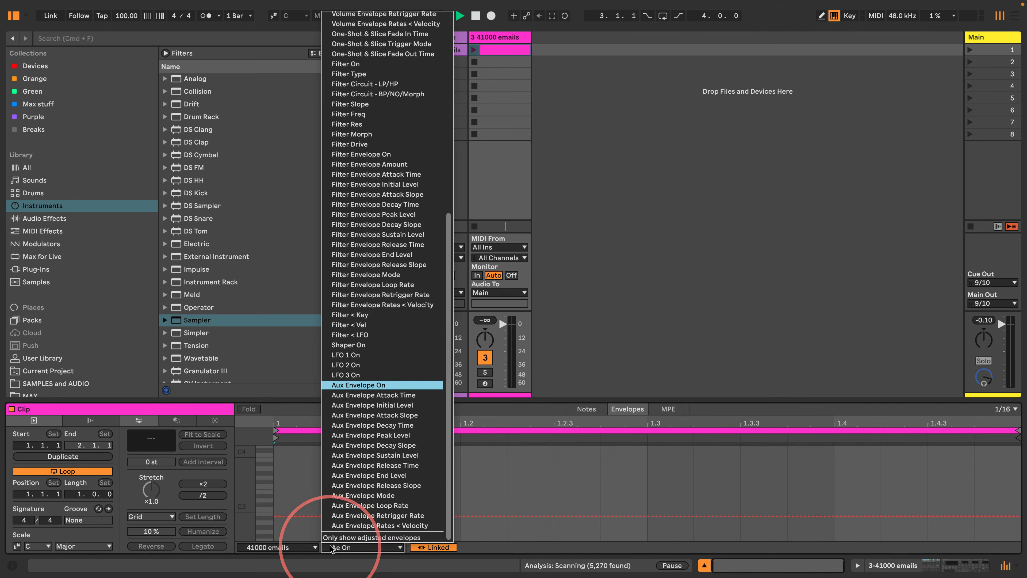
pyautogui.click(285, 547)
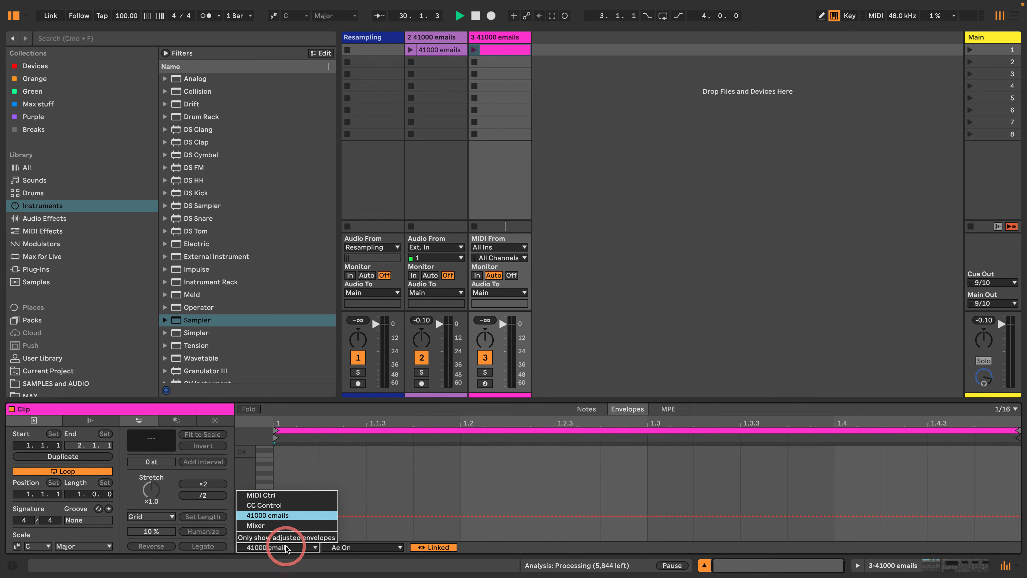
pyautogui.click(273, 495)
# - Examine the MIDI controllers available for the clip envelope, leaving Pitch Bend selected
pyautogui.click(346, 546)
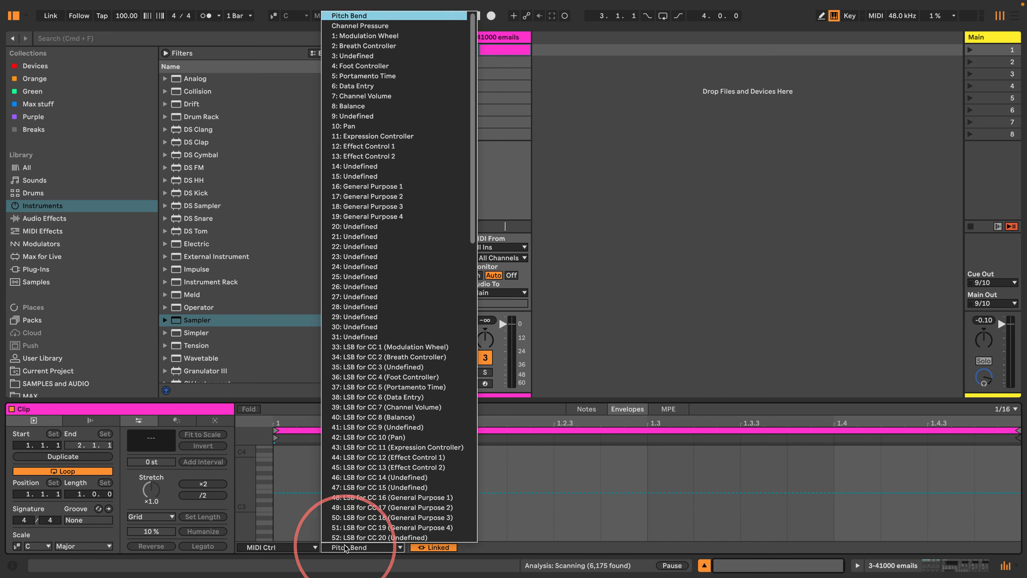
pyautogui.scroll(-5, 370, 214)
pyautogui.scroll(-10, 369, 215)
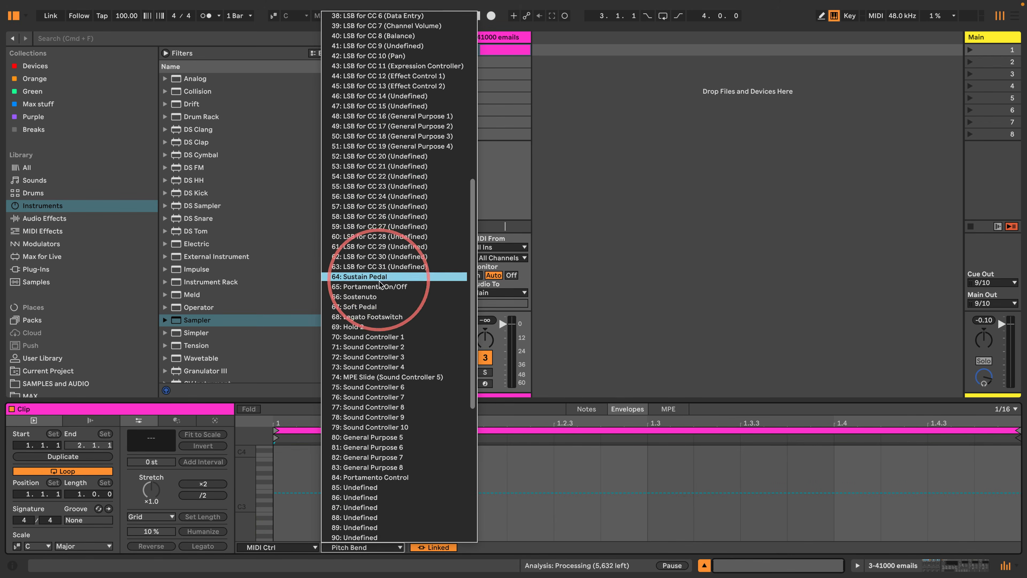
pyautogui.scroll(14, 355, 320)
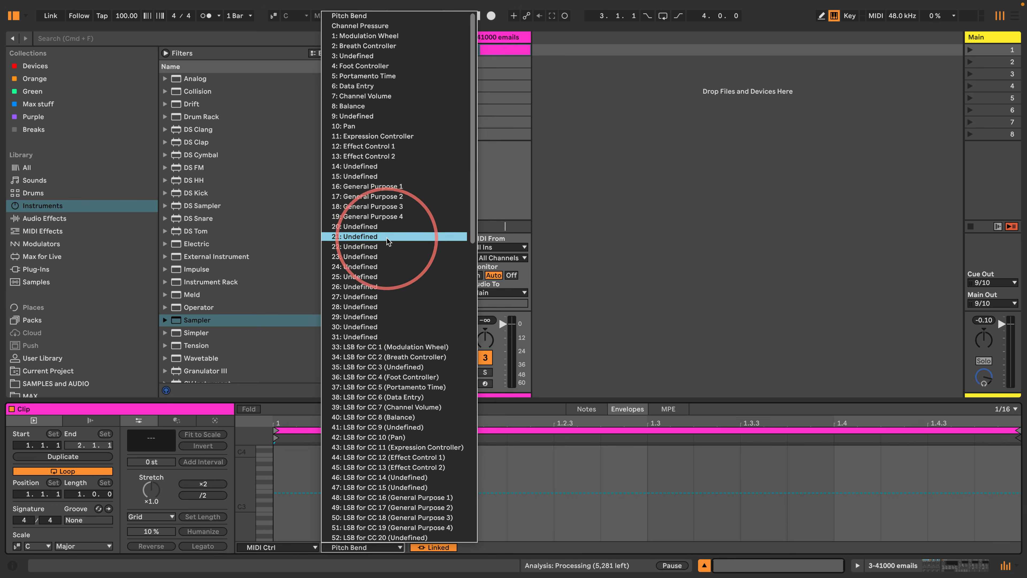
pyautogui.scroll(-5, 378, 253)
pyautogui.click(592, 355)
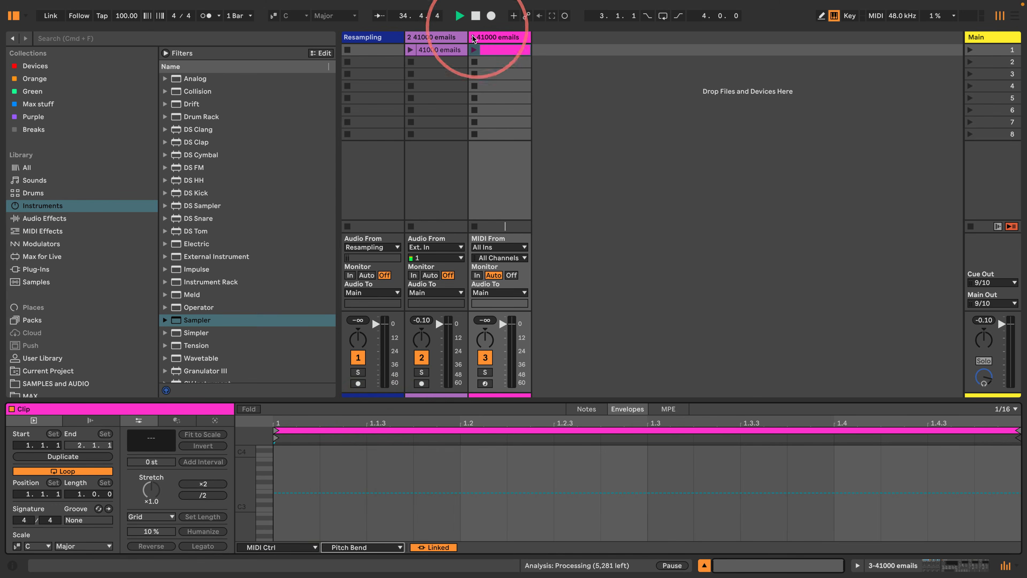
# - Return to track 3's devices and show controls 1-8 of CC Control
pyautogui.click(500, 37)
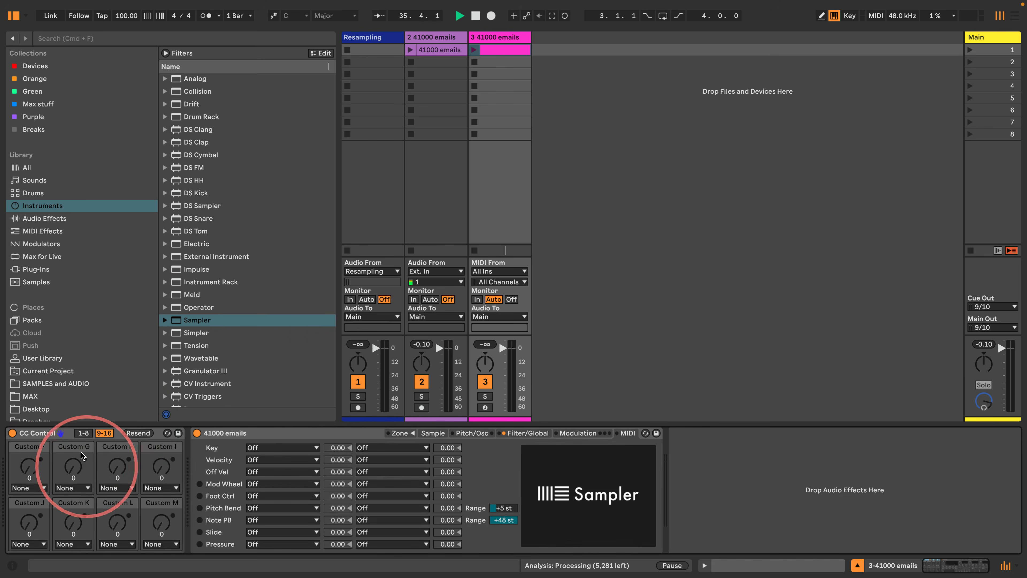
pyautogui.click(83, 432)
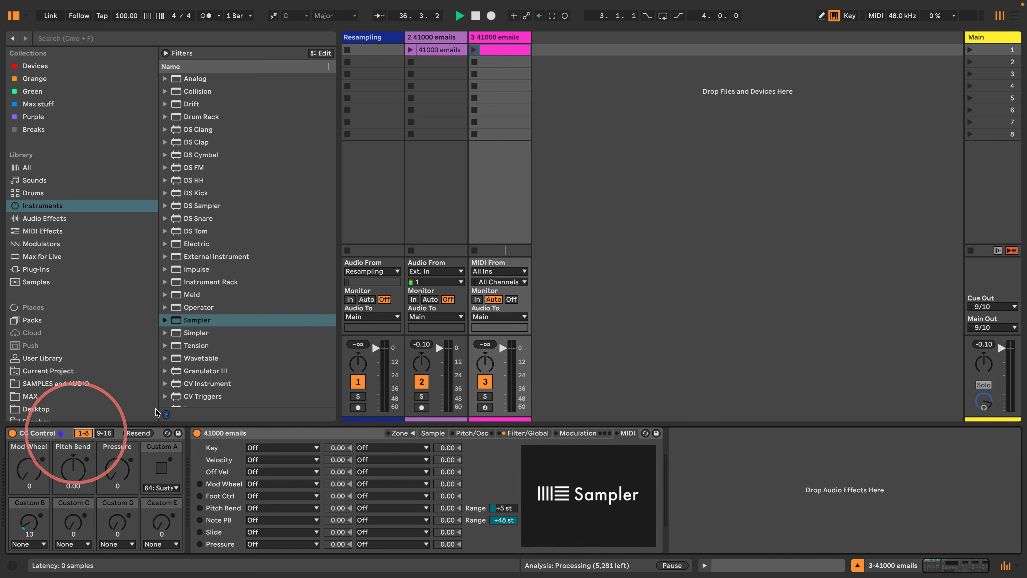
# - Add a C3 note at the start of the track 3 clip and extend it across the whole bar
pyautogui.click(497, 49)
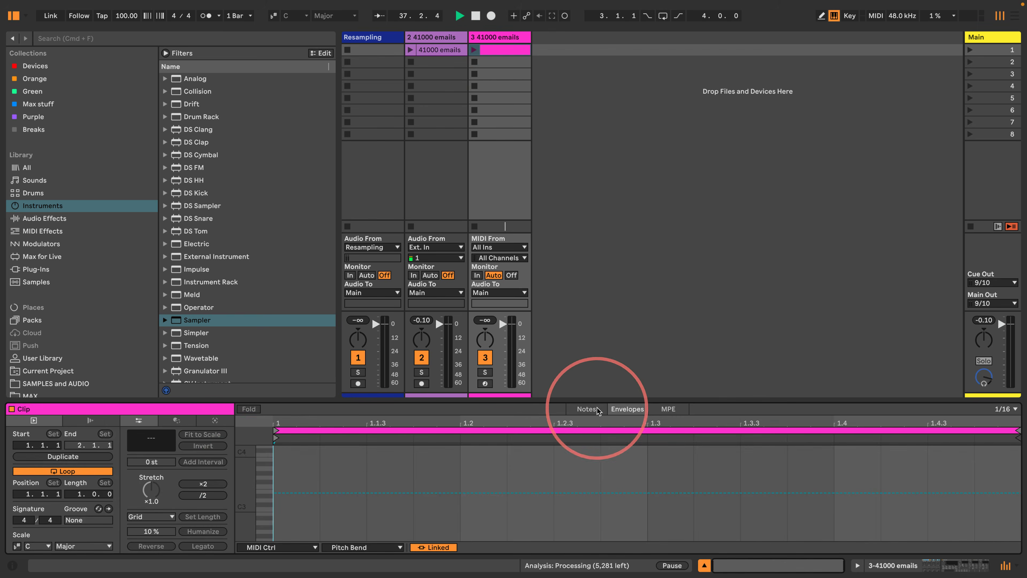
pyautogui.click(598, 410)
pyautogui.doubleClick(295, 510)
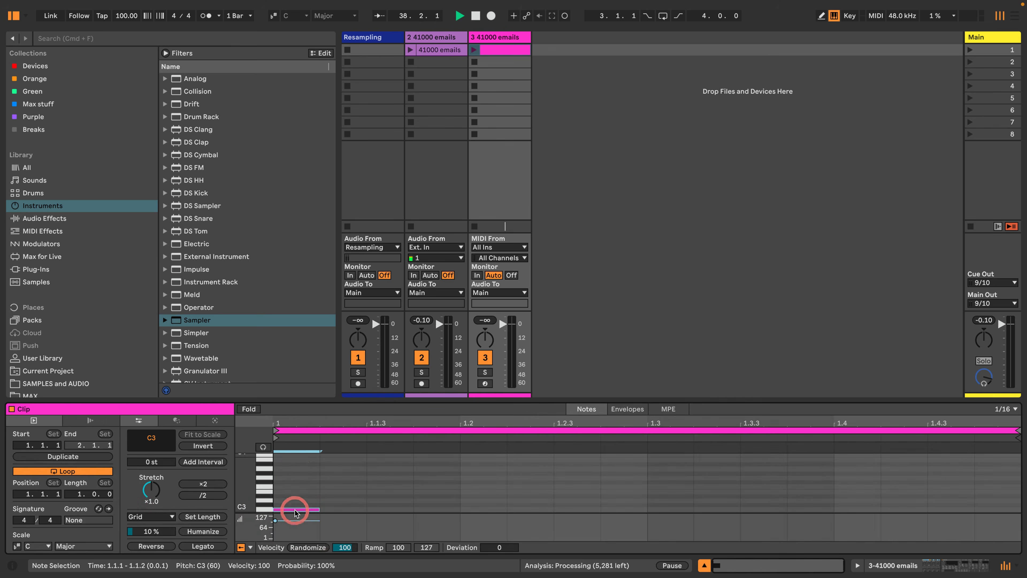
pyautogui.moveTo(320, 509); pyautogui.dragTo(591, 484)
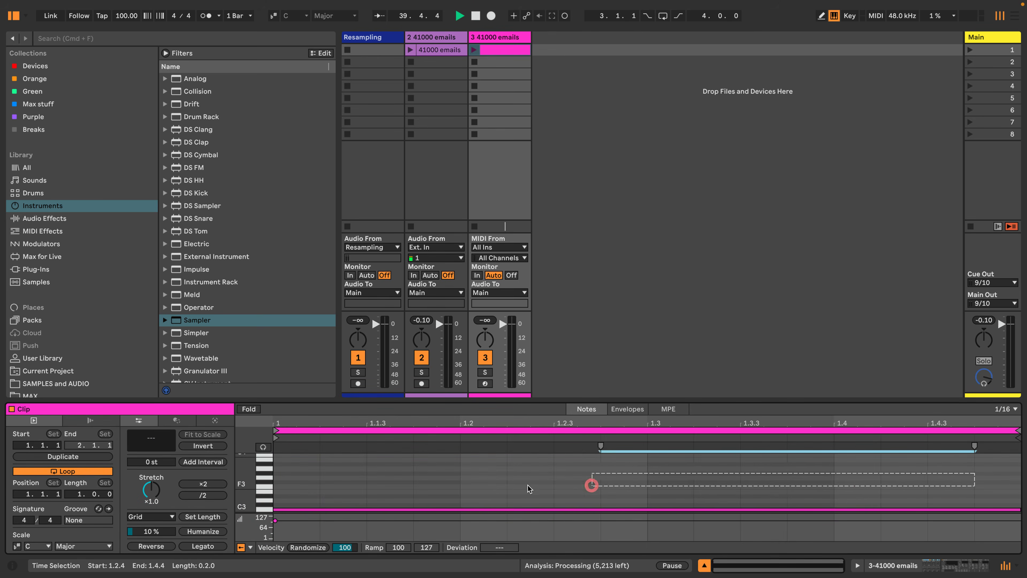
# - Loop the clip from position 1.1.2 with a length of 0.3.2
pyautogui.moveTo(528, 487); pyautogui.dragTo(315, 485)
pyautogui.press('super+l')
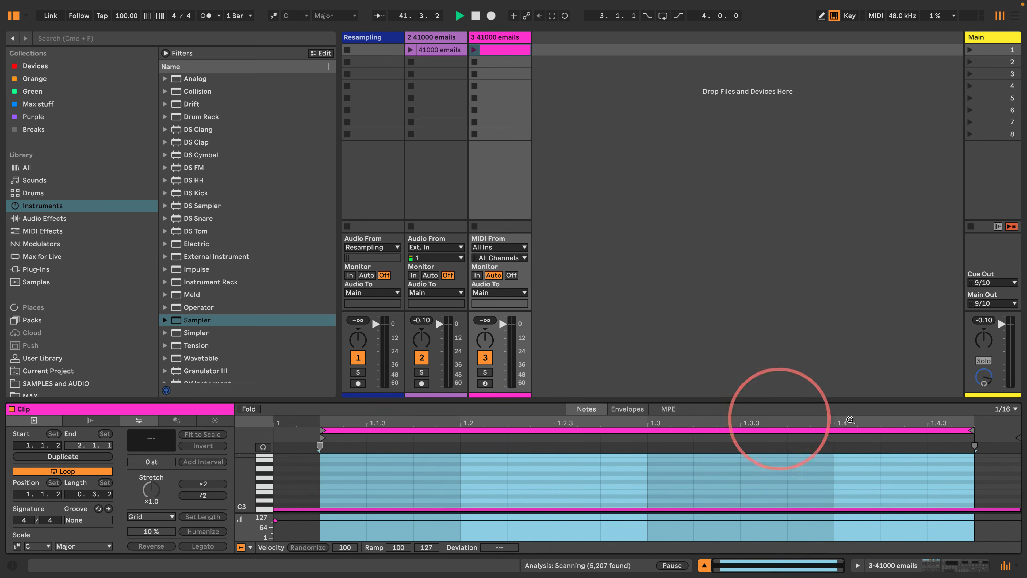
# - Turn on forward sustain looping for the sample in track 3's Sampler and briefly play the track's clip
pyautogui.click(496, 38)
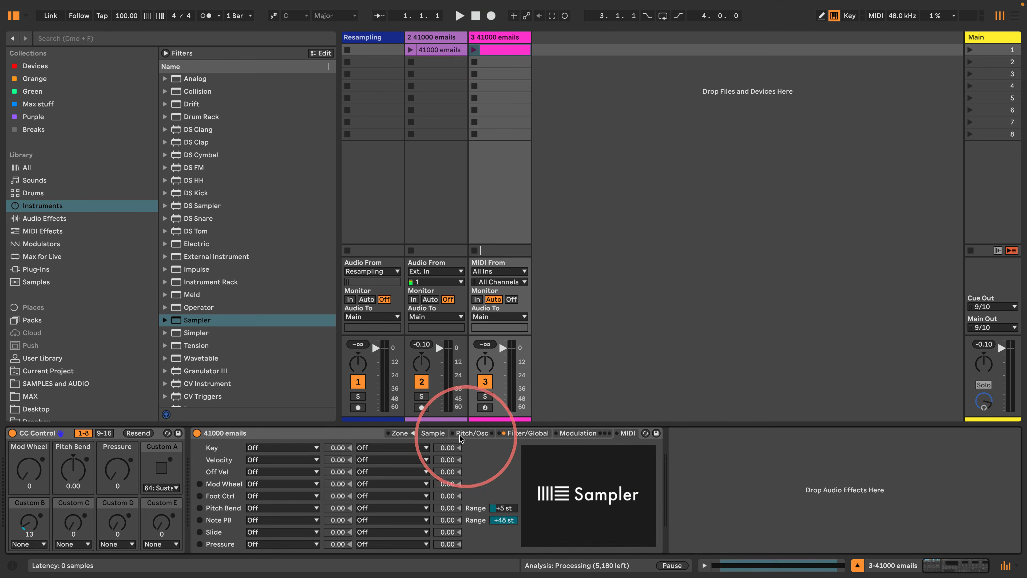
pyautogui.click(433, 433)
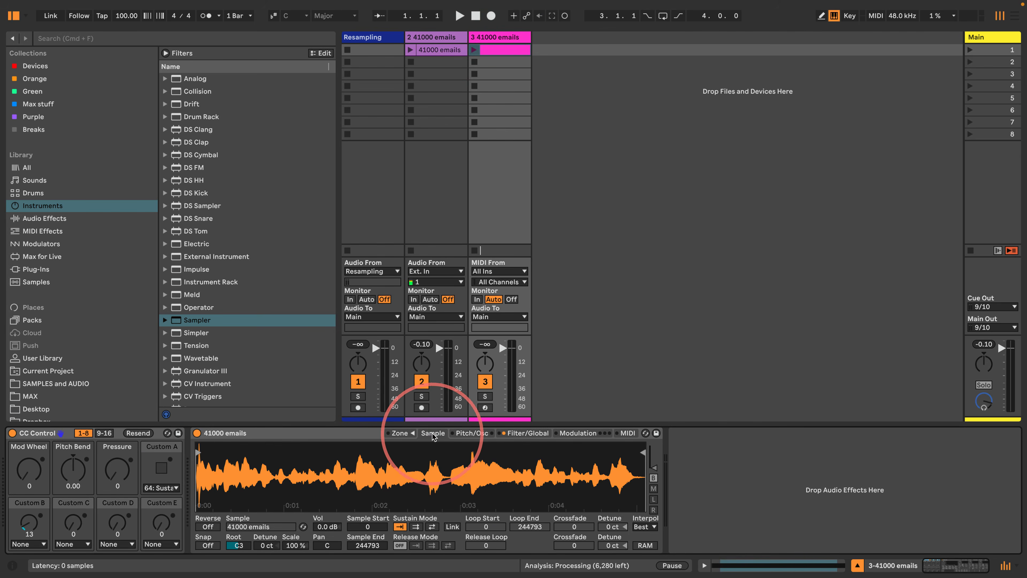
pyautogui.click(415, 527)
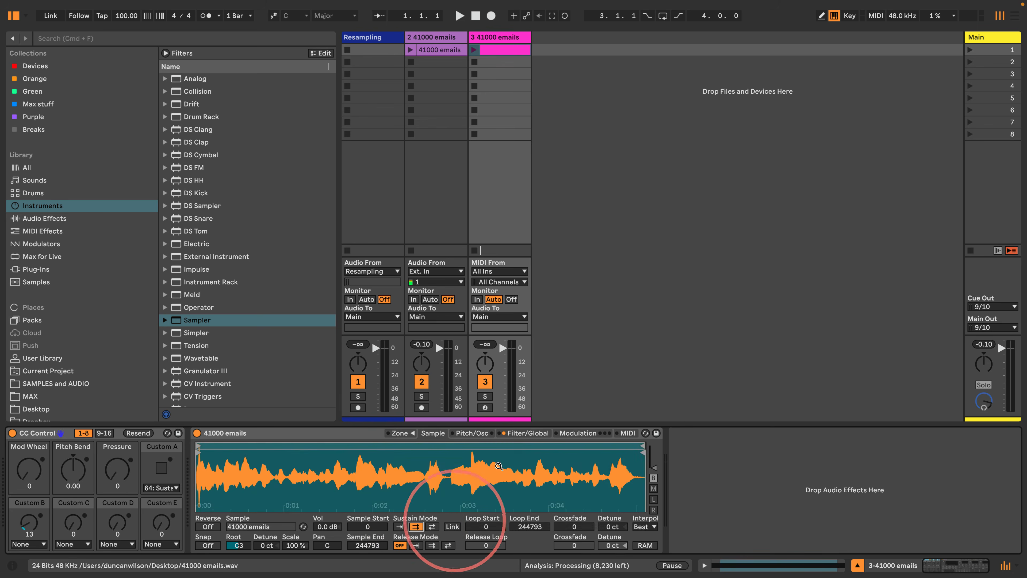
pyautogui.click(475, 50)
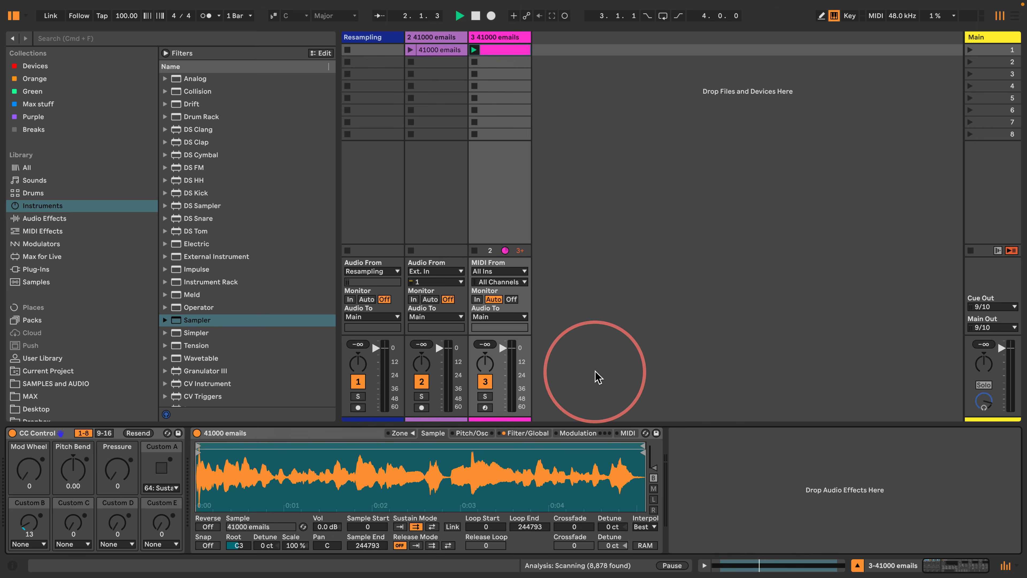
pyautogui.press('space')
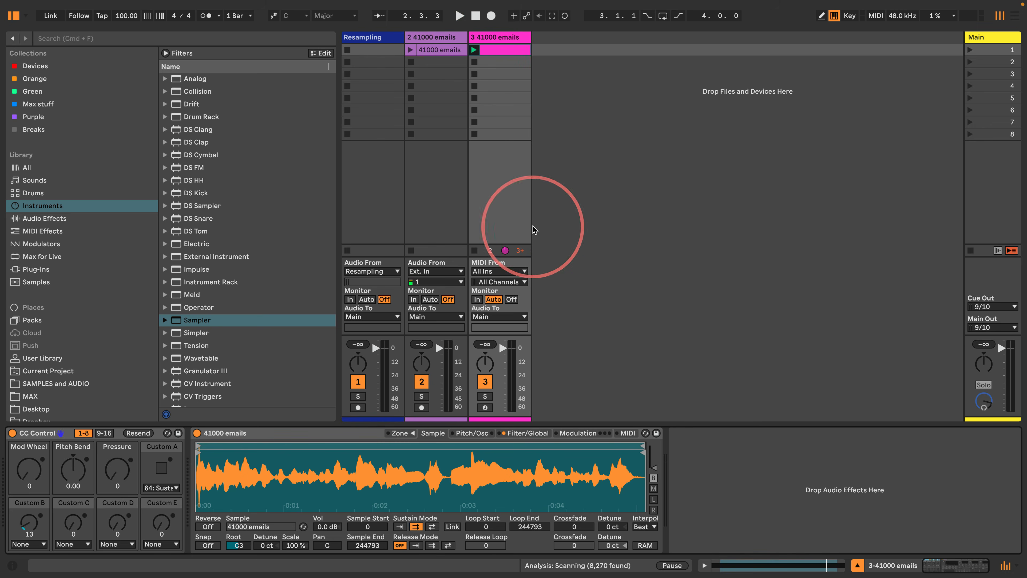
# - Move the track 3 clip's start marker to 1.1.1, ahead of the loop, and launch the clip
pyautogui.click(494, 50)
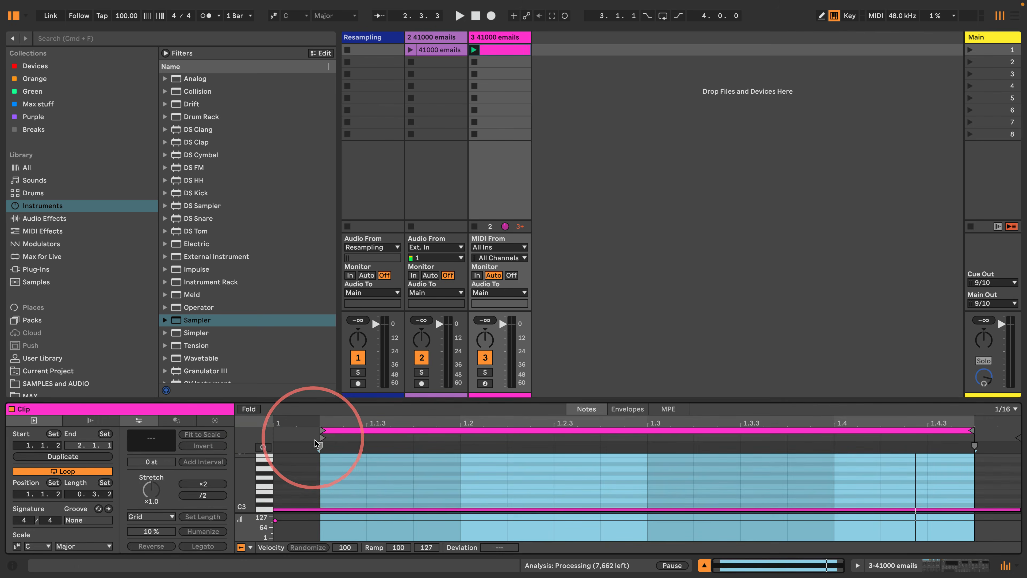
pyautogui.moveTo(322, 438); pyautogui.dragTo(291, 439)
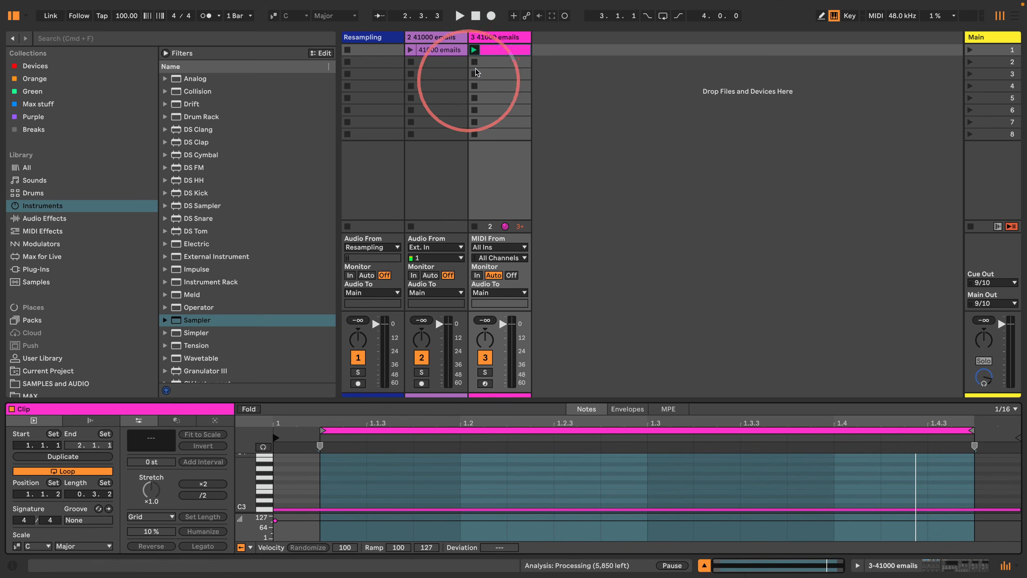
pyautogui.click(473, 49)
# - Shorten the Sampler's sustain loop to 2229–4079 near the sample's beginning and set its crossfade to 1850
pyautogui.click(483, 39)
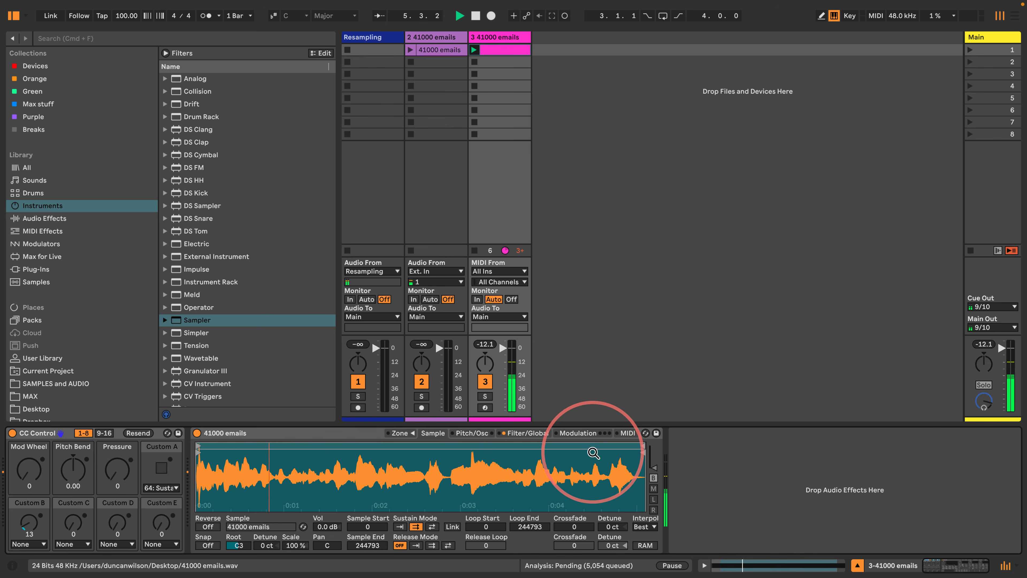
pyautogui.moveTo(642, 448)
pyautogui.mouseDown()
pyautogui.moveTo(196, 457)
pyautogui.moveTo(260, 446)
pyautogui.moveTo(246, 449)
pyautogui.mouseUp()
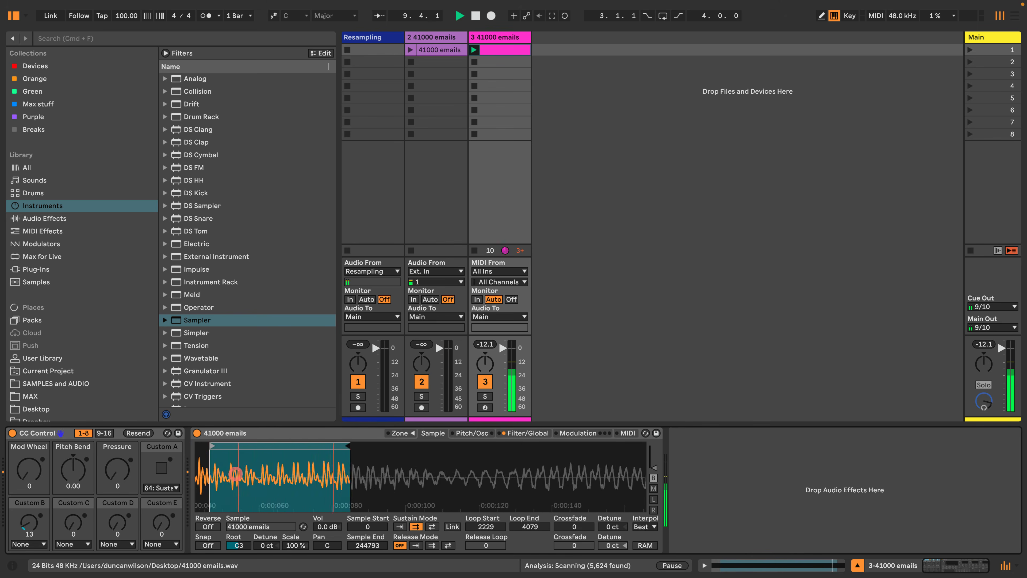
pyautogui.moveTo(572, 526); pyautogui.dragTo(570, 517)
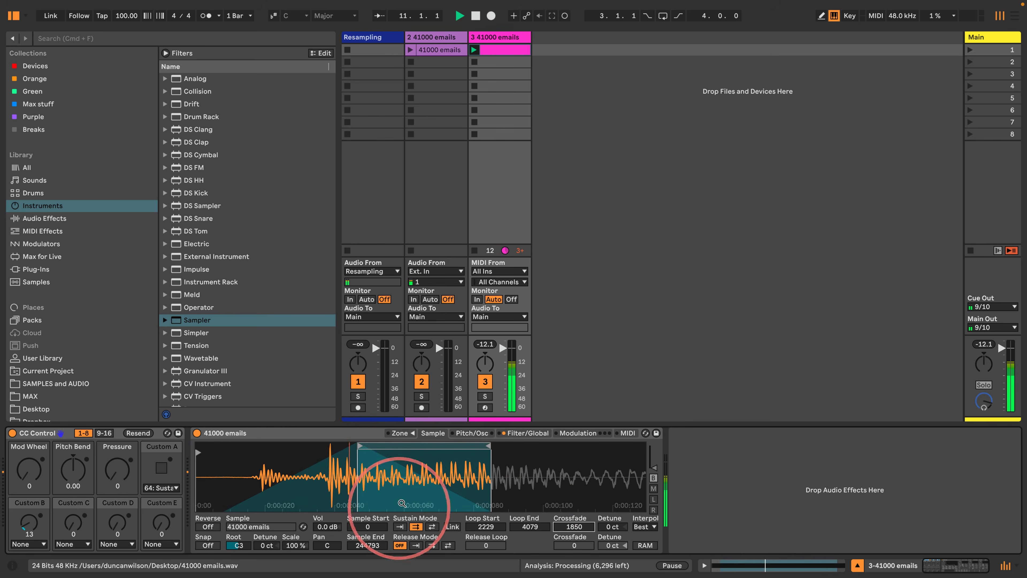
pyautogui.moveTo(413, 483); pyautogui.dragTo(413, 482)
pyautogui.click(219, 482)
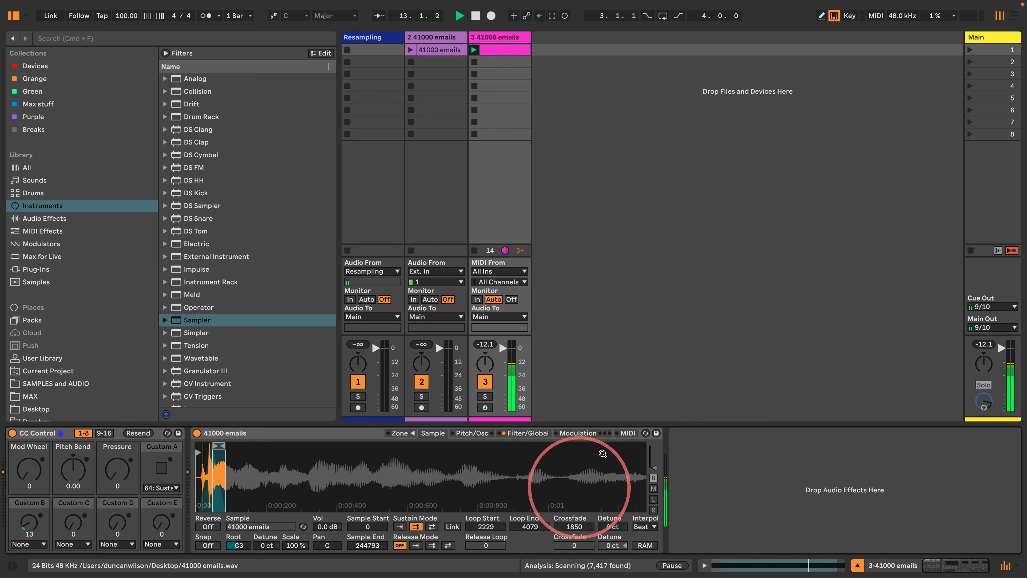
# - Assign the Sampler's Mod Wheel modulation to Loop Start with an amount of 100
pyautogui.click(627, 432)
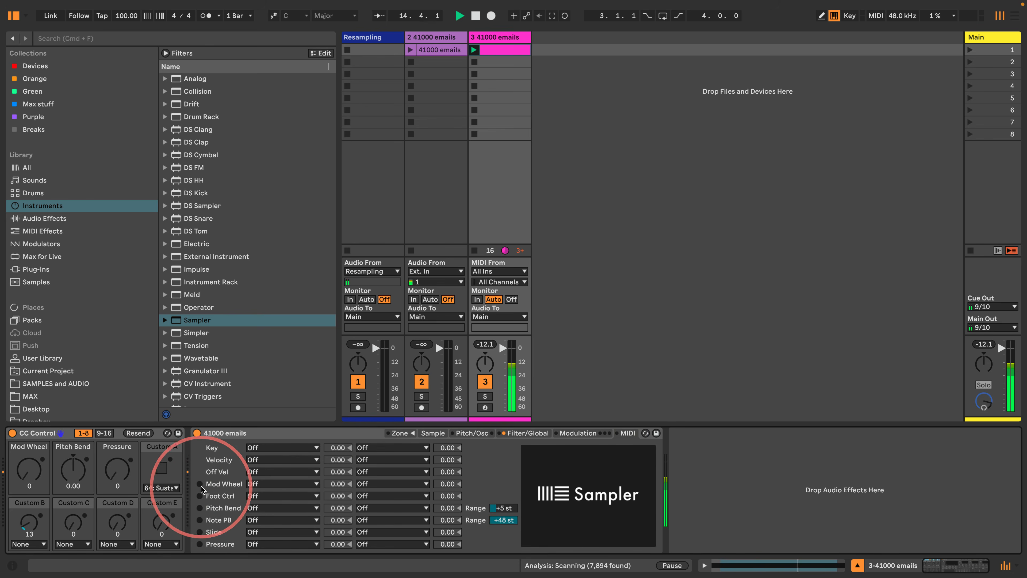
pyautogui.click(259, 484)
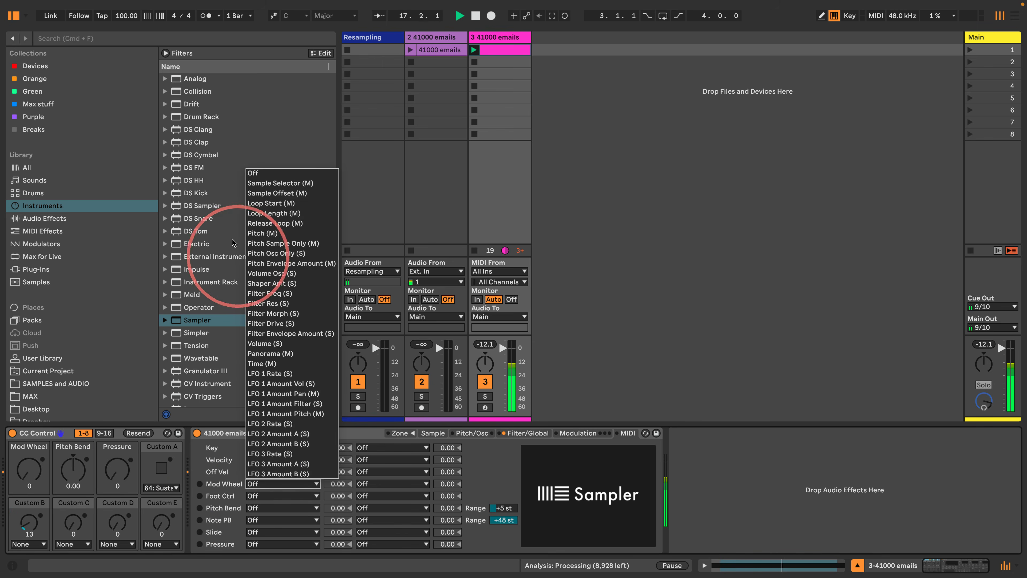
pyautogui.click(270, 203)
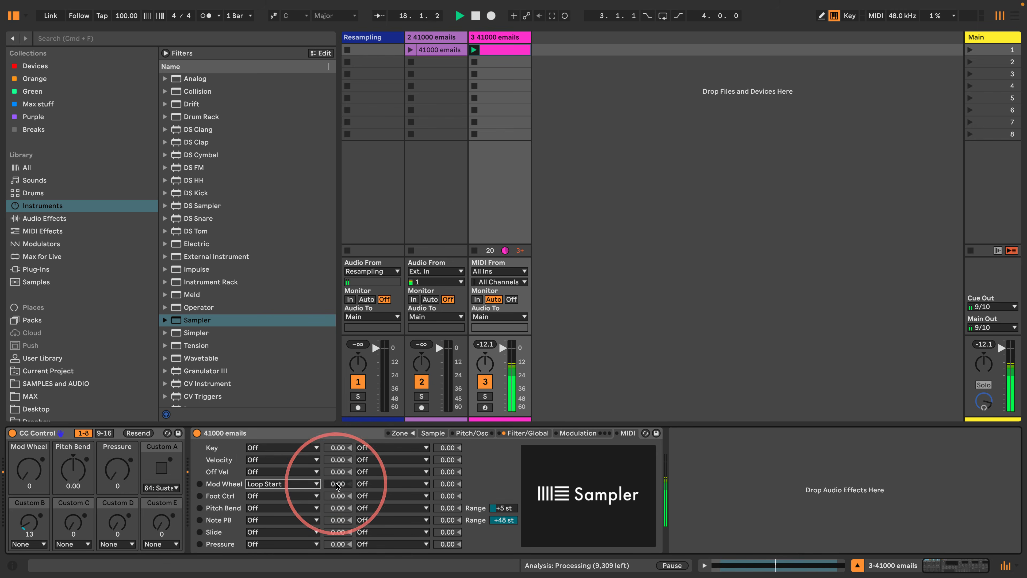
pyautogui.moveTo(337, 484); pyautogui.dragTo(328, 439)
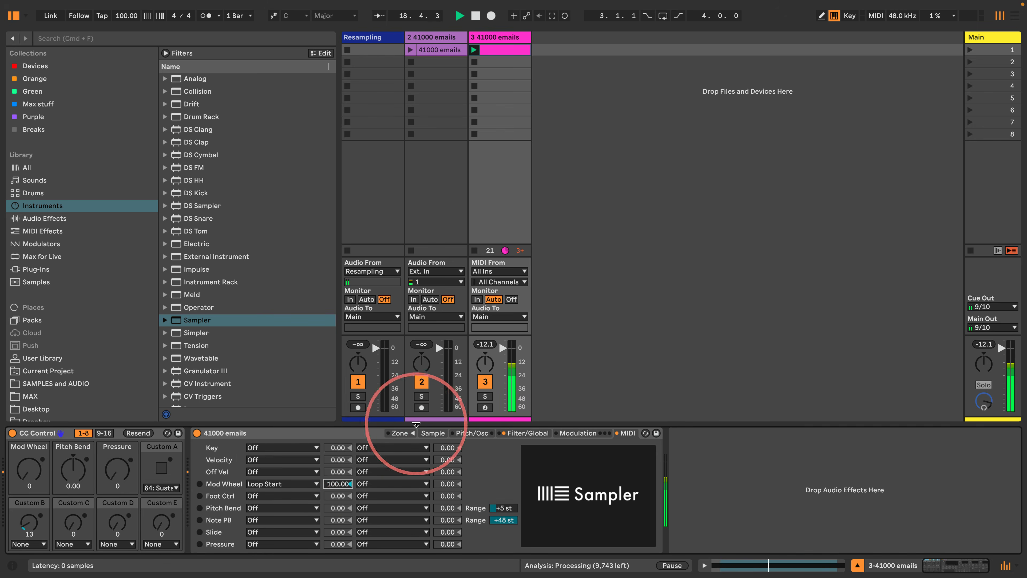
# - Vary CC Control's Mod Wheel while watching the loop position in the sample waveform, ending at 78
pyautogui.click(432, 433)
pyautogui.moveTo(285, 478); pyautogui.dragTo(285, 476)
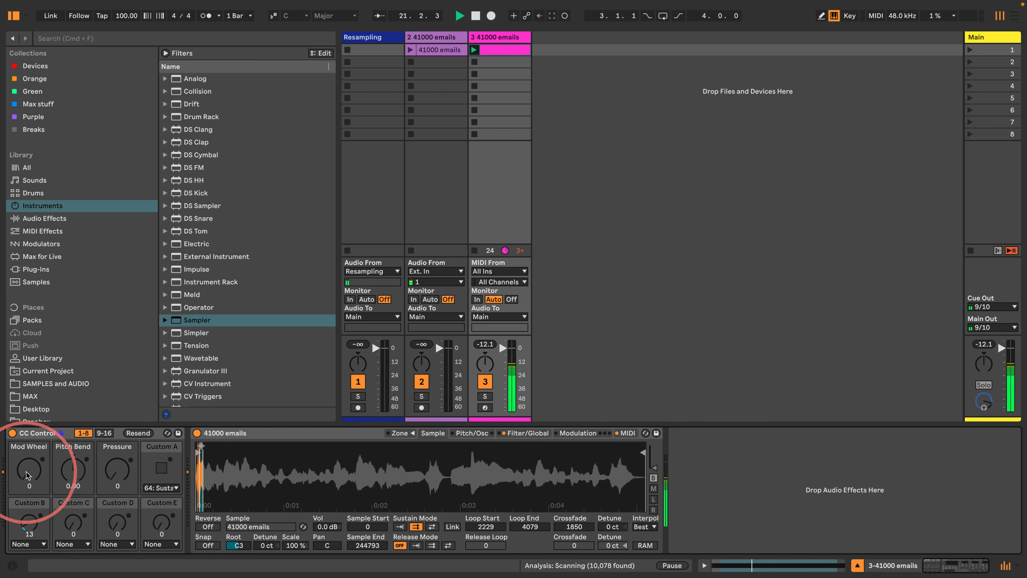
pyautogui.moveTo(26, 474); pyautogui.dragTo(26, 471)
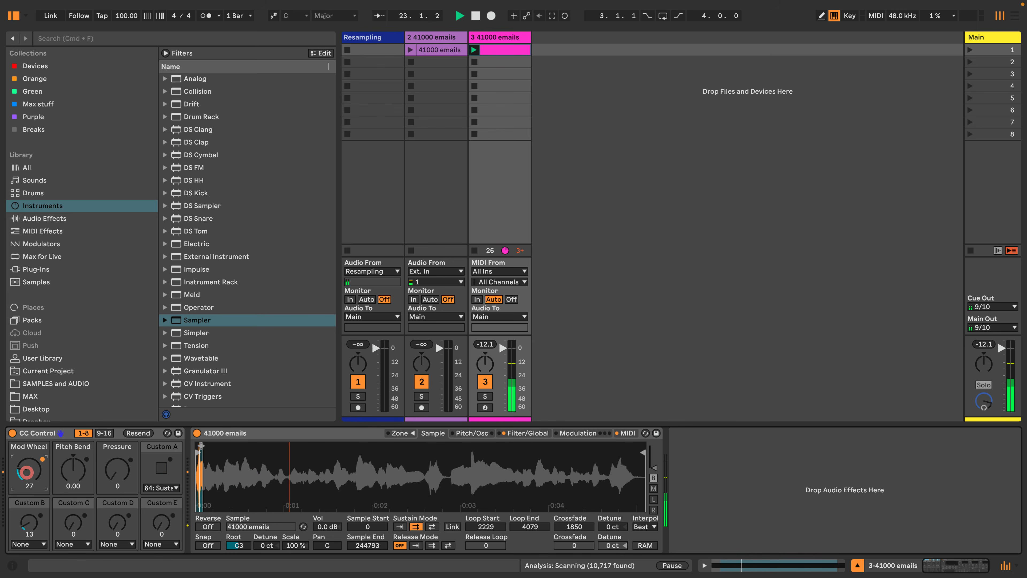
pyautogui.moveTo(26, 473); pyautogui.dragTo(23, 471)
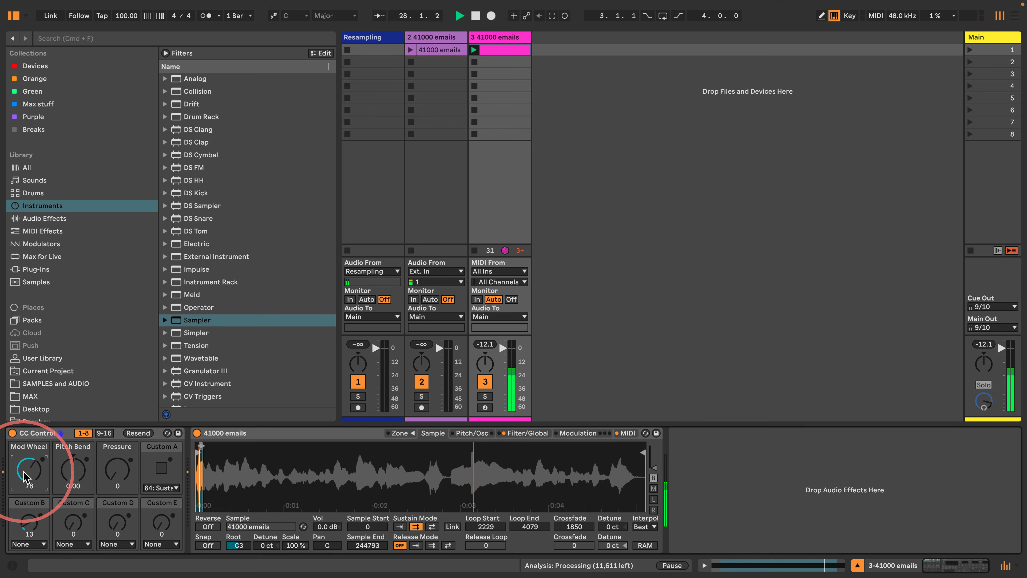
# - Turn on LFO 2 and LFO 3 in the Sampler and view the destinations for LFO 2's A slot, leaving it Off
pyautogui.click(578, 432)
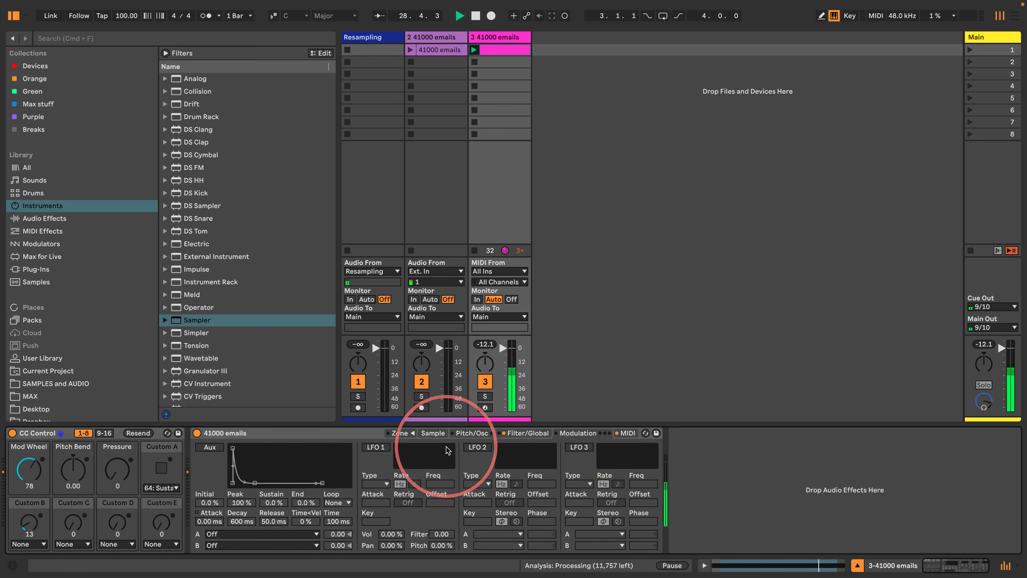
pyautogui.click(477, 447)
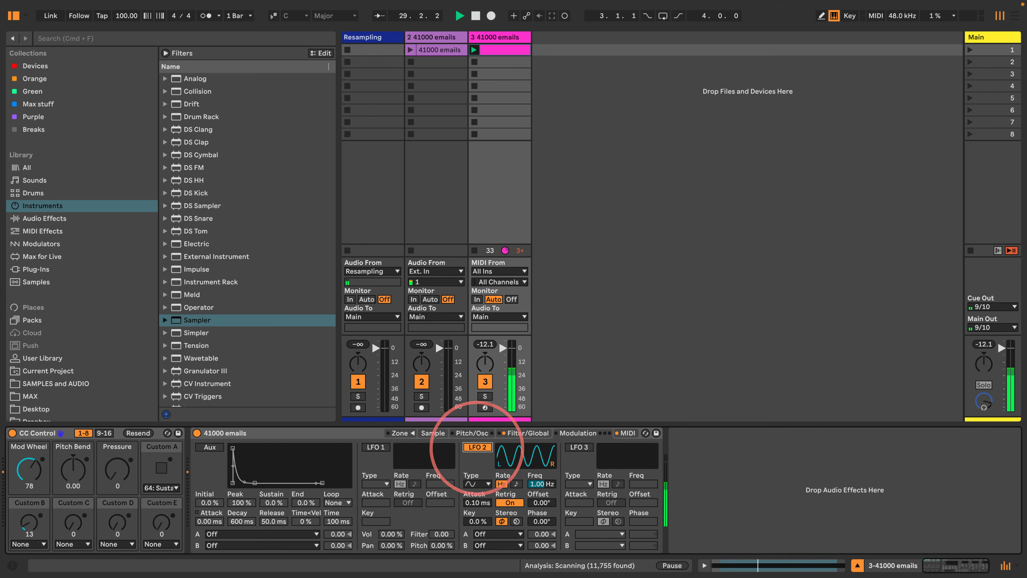
pyautogui.click(574, 447)
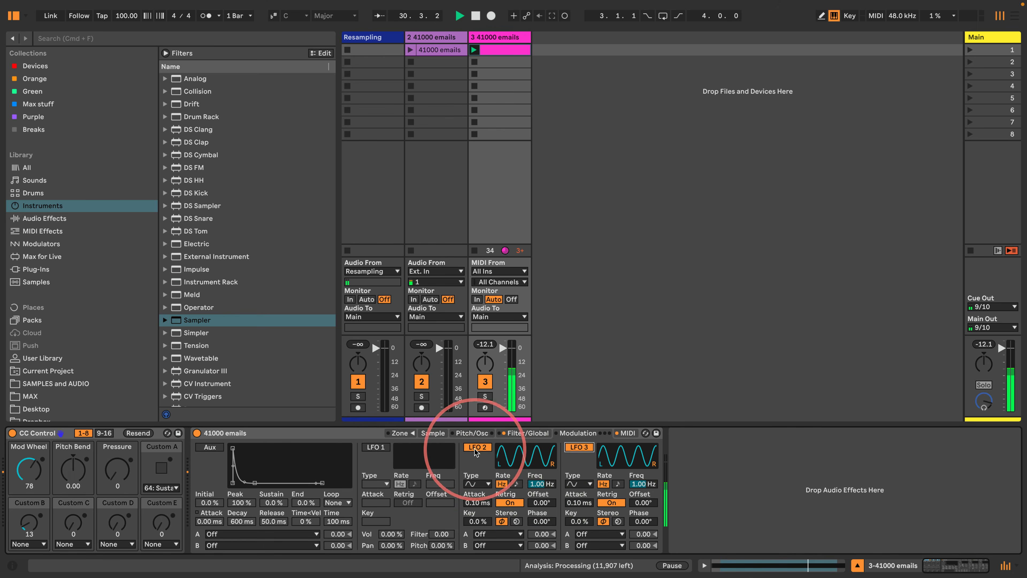
pyautogui.click(497, 534)
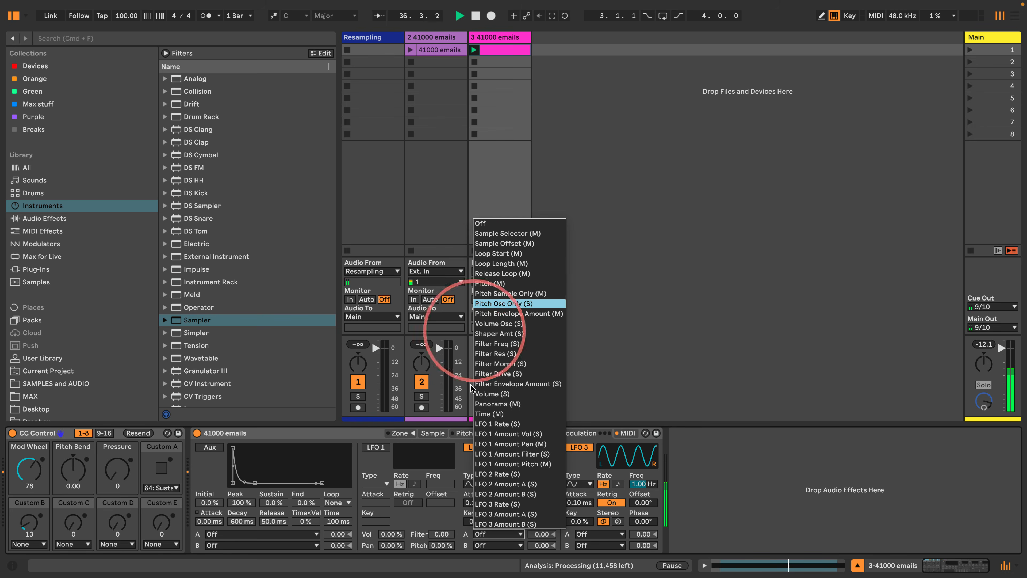
pyautogui.click(470, 459)
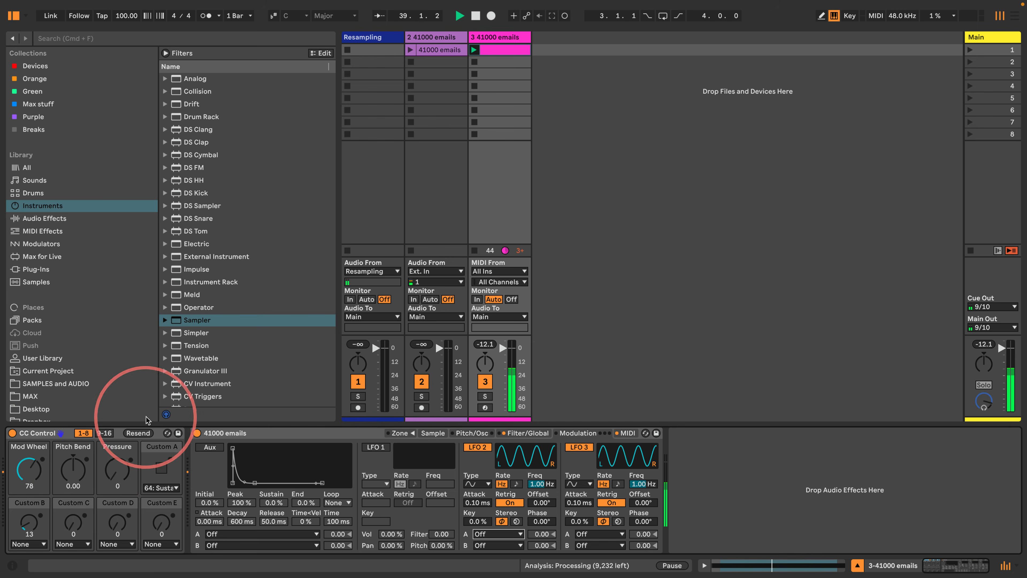
# - Add the LFO device from the audio effects after the Sampler and map it to CC Control's Mod Wheel
pyautogui.click(43, 218)
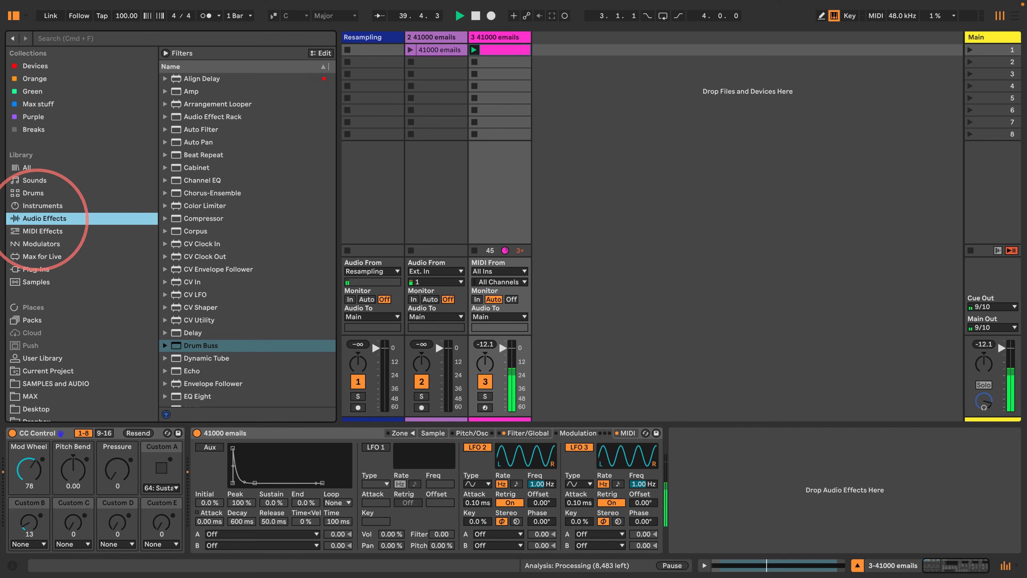
pyautogui.scroll(-6, 202, 324)
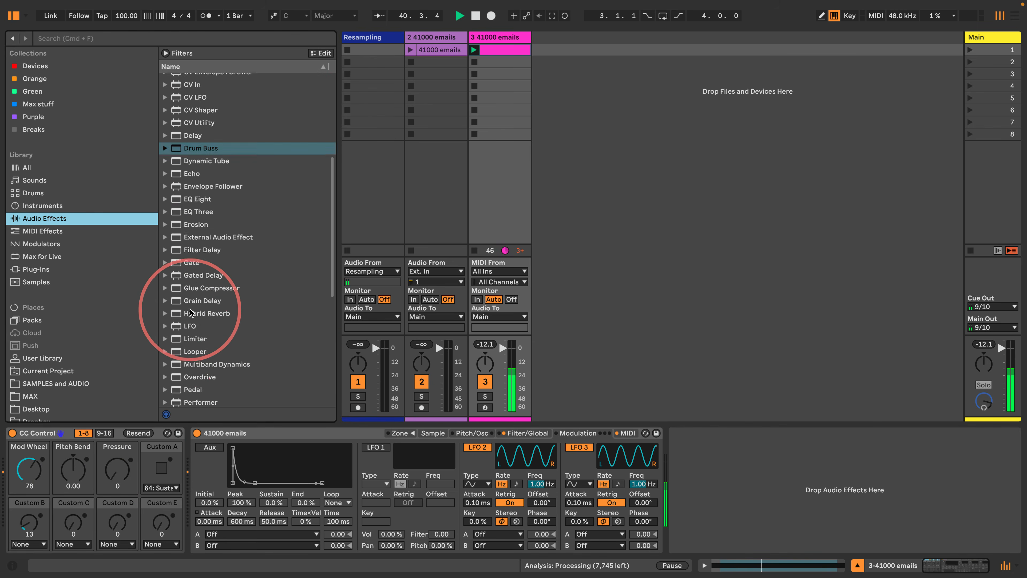
pyautogui.moveTo(166, 300); pyautogui.dragTo(706, 500)
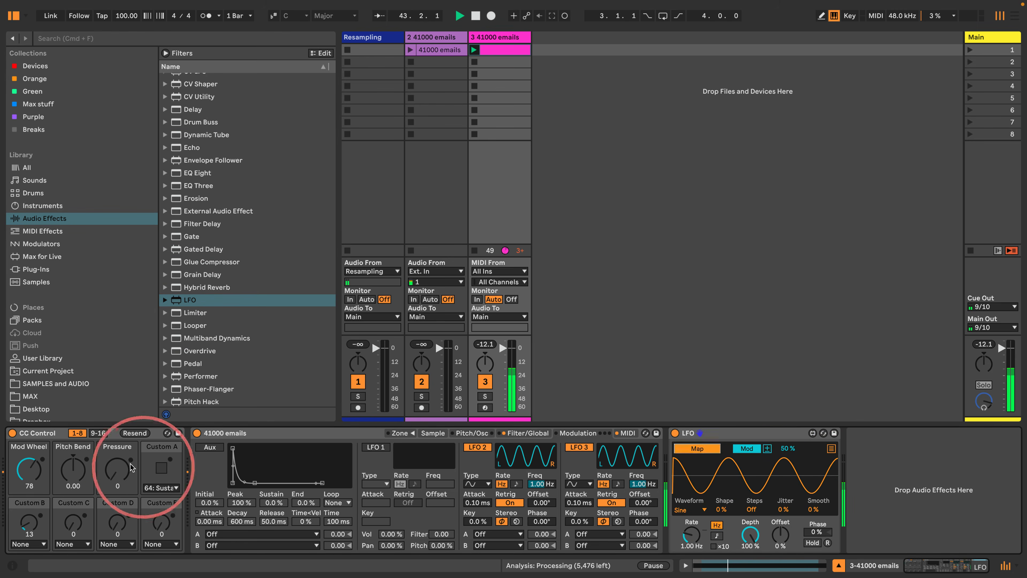
pyautogui.click(27, 471)
pyautogui.doubleClick(27, 475)
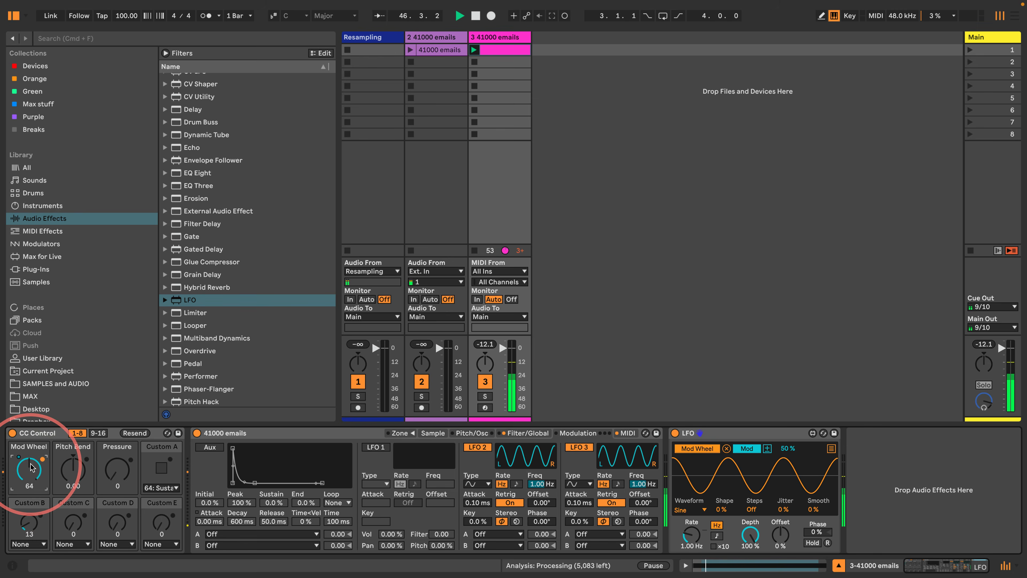
# - Show the sample waveform and set the LFO device to a triangle waveform at a rate of 0.25 Hz
pyautogui.click(431, 433)
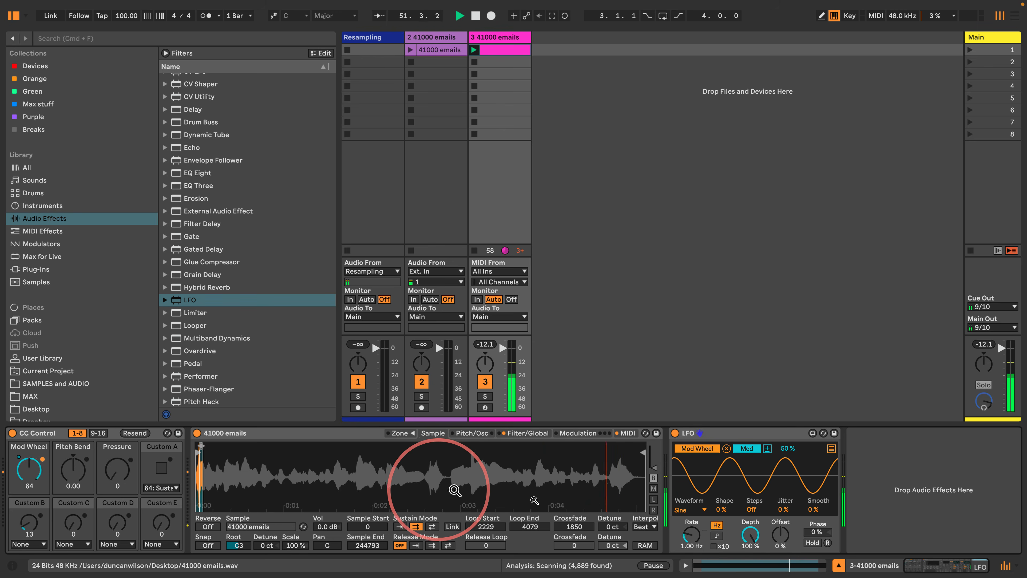
pyautogui.click(687, 534)
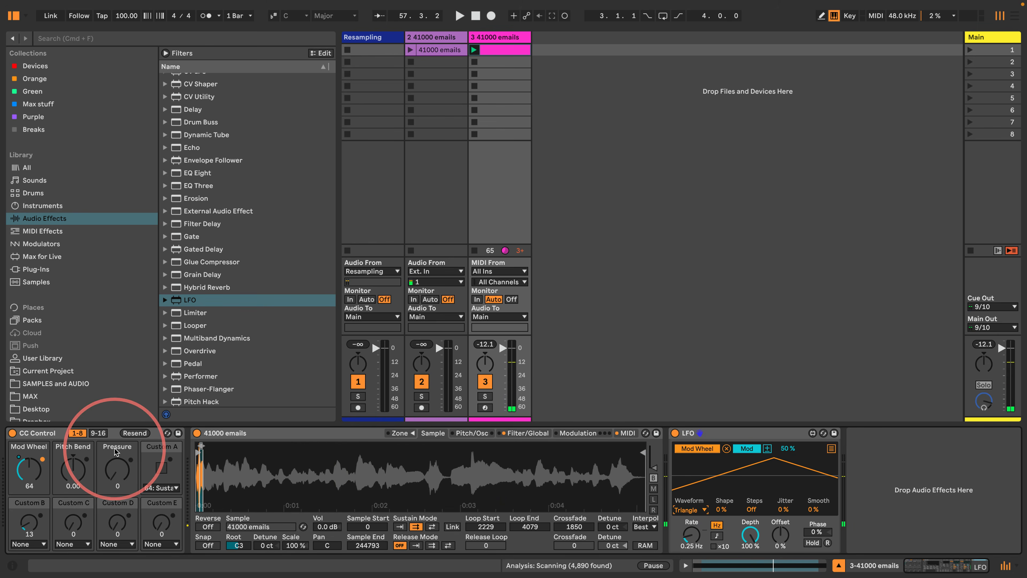
# - Vary CC Control's Pressure and check its activity indicator in the Sampler's MIDI modulation routings
pyautogui.moveTo(114, 472)
pyautogui.mouseDown()
pyautogui.moveTo(115, 493)
pyautogui.moveTo(116, 472)
pyautogui.mouseUp()
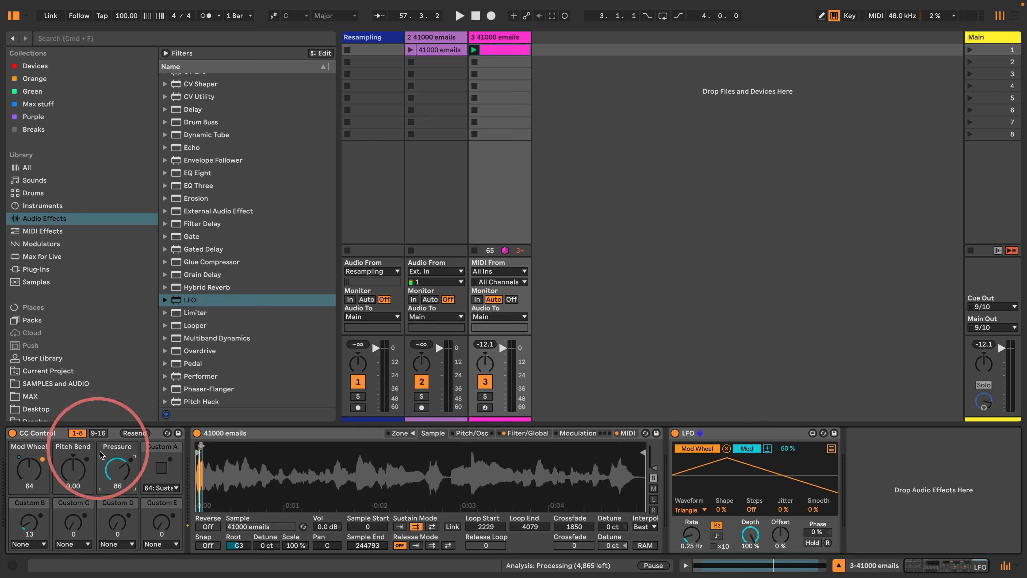
pyautogui.click(626, 435)
pyautogui.moveTo(116, 470); pyautogui.dragTo(116, 468)
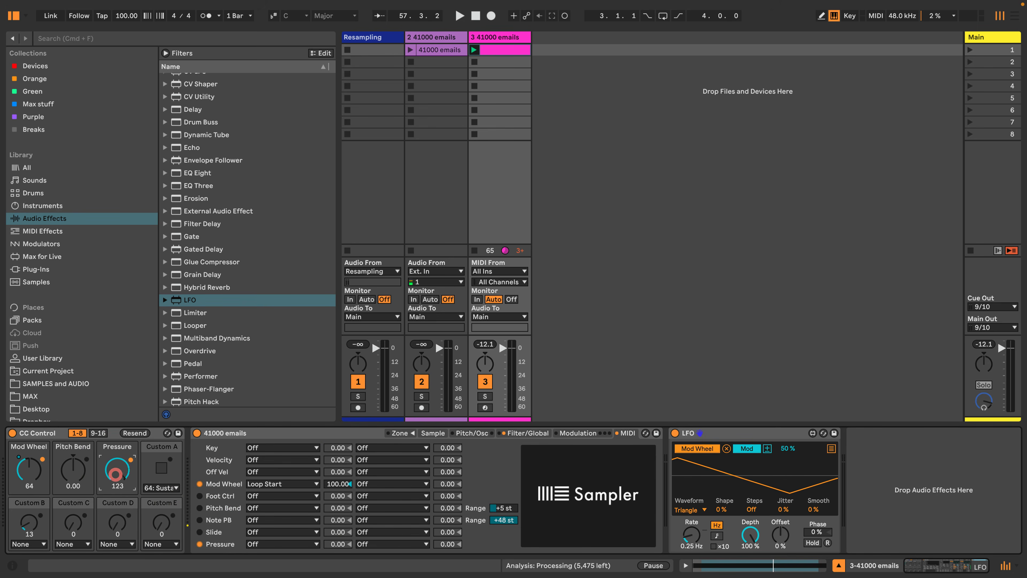
pyautogui.moveTo(115, 476); pyautogui.dragTo(115, 478)
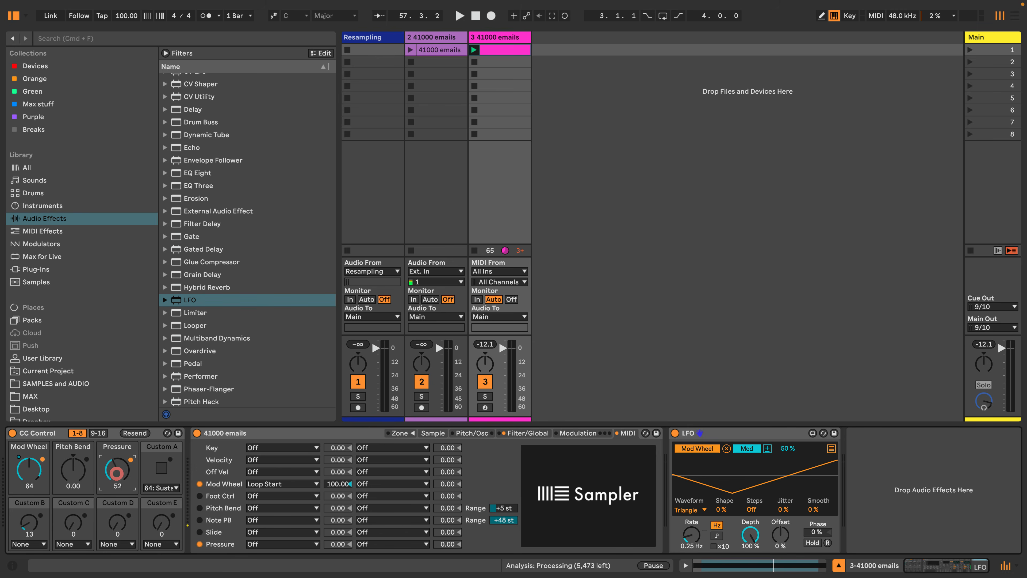
# - Assign the Sampler's Pressure modulation to Loop Length with an amount of 100 and set CC Control's Pressure to 62
pyautogui.click(266, 545)
pyautogui.moveTo(266, 544); pyautogui.dragTo(284, 274)
pyautogui.moveTo(337, 544)
pyautogui.mouseDown()
pyautogui.moveTo(337, 535)
pyautogui.moveTo(337, 545)
pyautogui.mouseUp()
pyautogui.moveTo(113, 471); pyautogui.dragTo(114, 470)
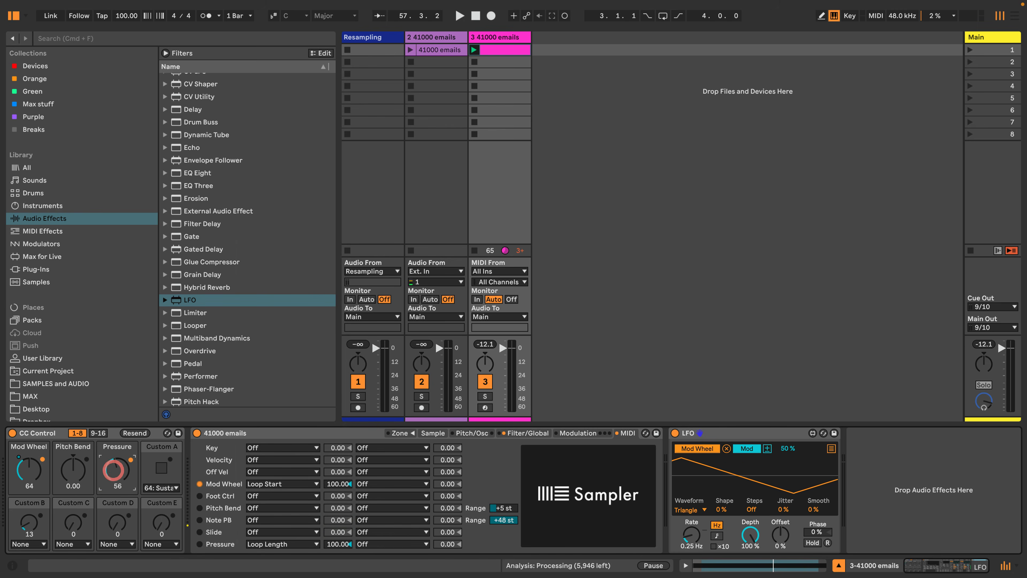
# - Show the sample waveform, start playback and lower CC Control's Pressure to about 18
pyautogui.click(432, 433)
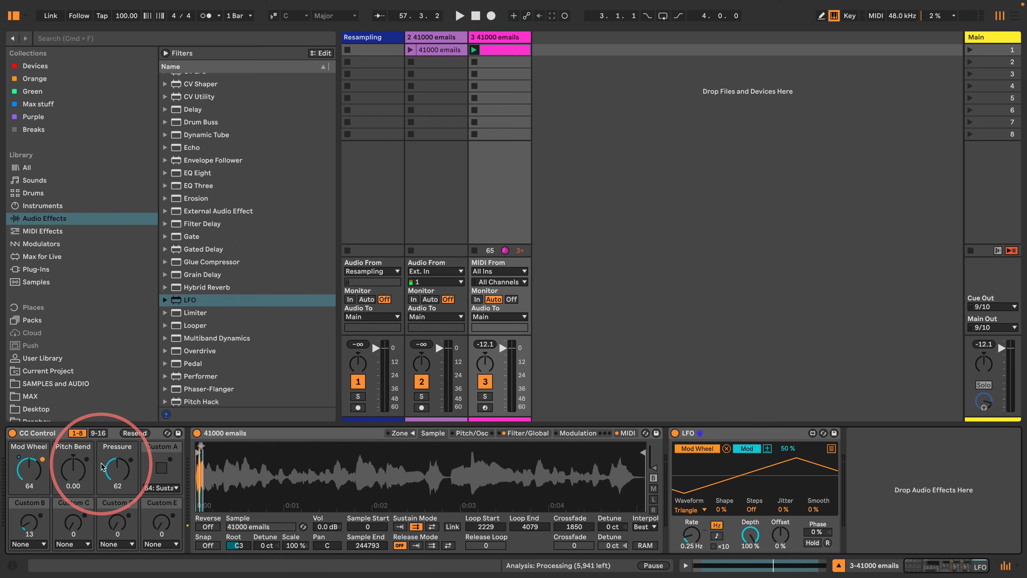
pyautogui.press('space')
pyautogui.moveTo(116, 466); pyautogui.dragTo(116, 477)
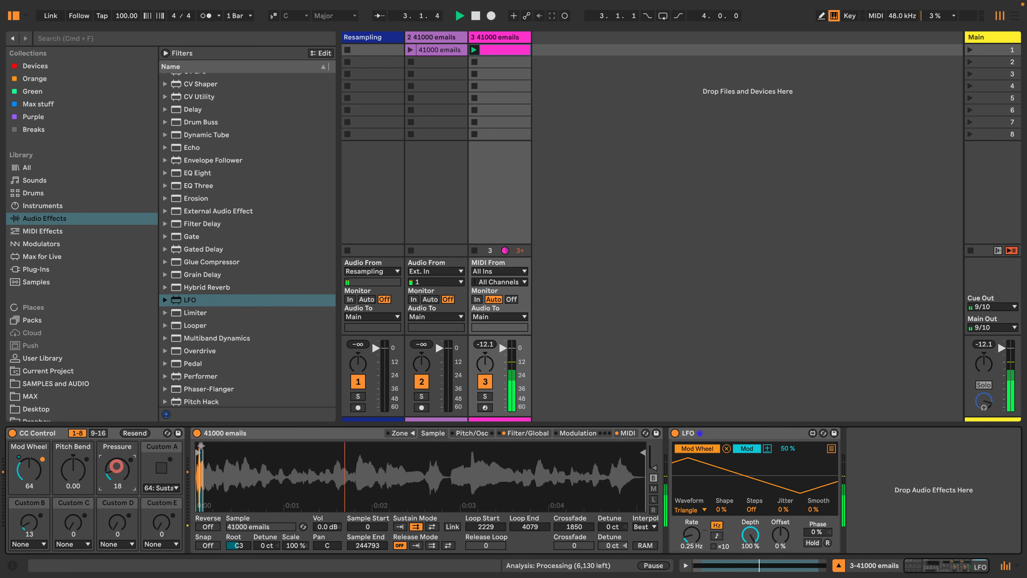
# - Zoom in on the loop region of the sample waveform and sweep CC Control's Pressure between 4 and 127, ending at 31
pyautogui.moveTo(117, 467); pyautogui.dragTo(117, 469)
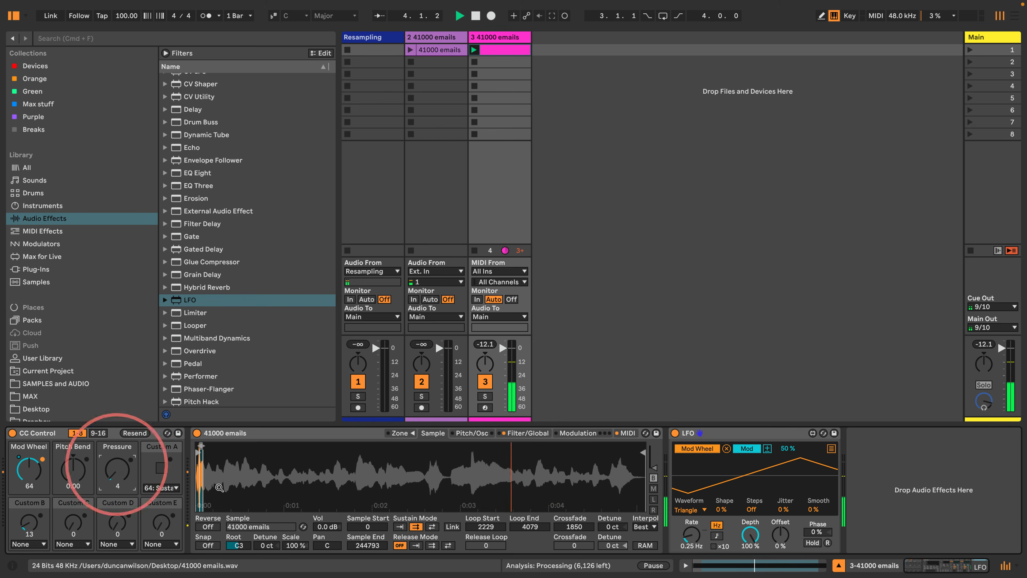
pyautogui.moveTo(199, 472); pyautogui.dragTo(272, 472)
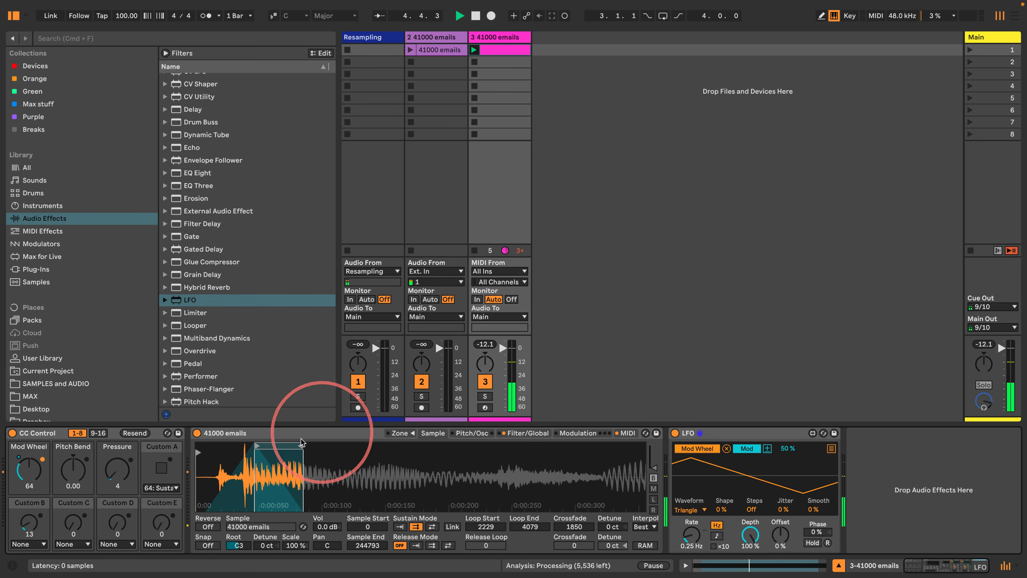
pyautogui.moveTo(116, 470); pyautogui.dragTo(114, 471)
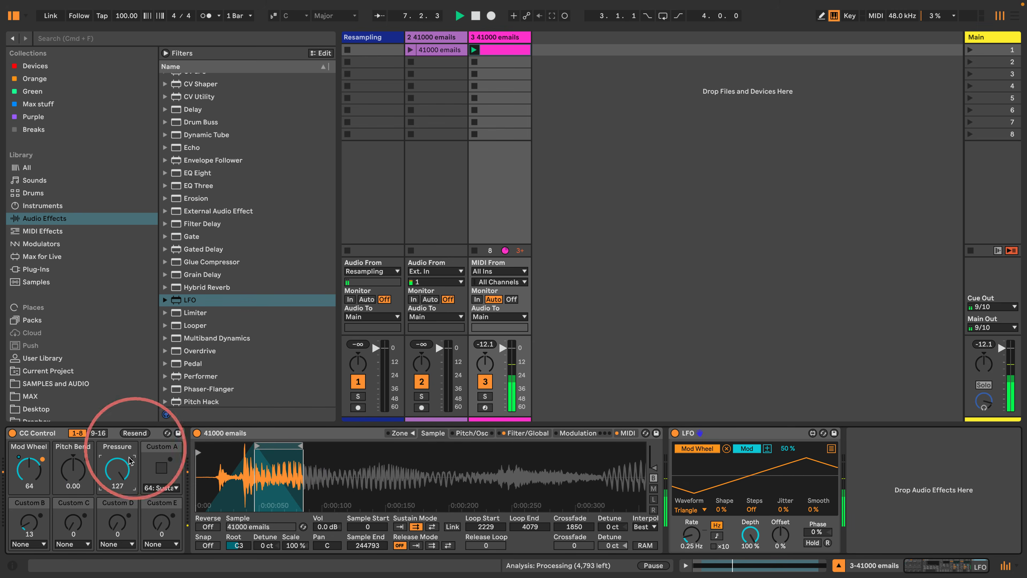
pyautogui.moveTo(119, 465); pyautogui.dragTo(120, 465)
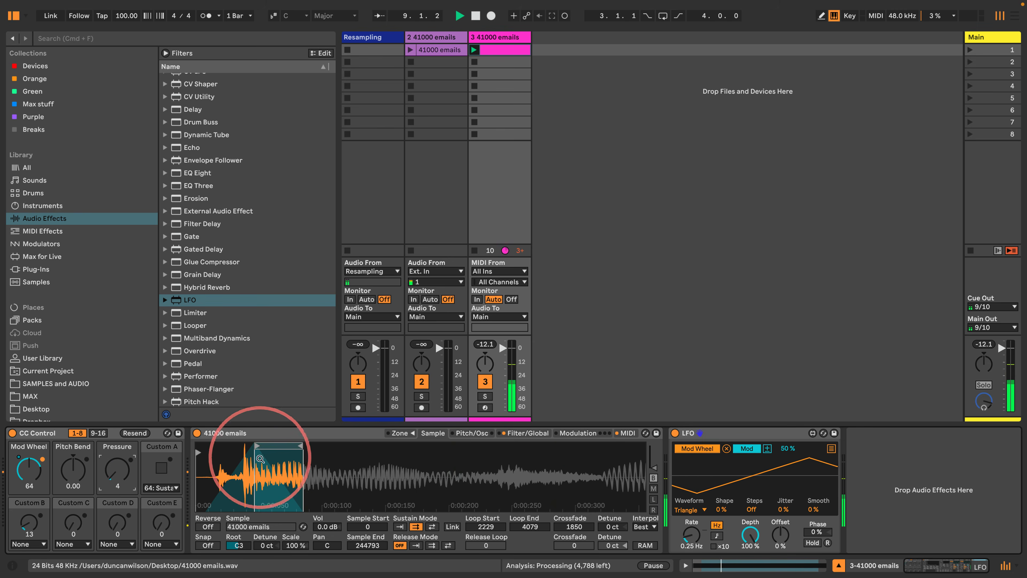
pyautogui.moveTo(109, 466); pyautogui.dragTo(117, 457)
# - Set the Sampler's Pressure modulation of Loop Length to an amount of -100 and return to the sample waveform
pyautogui.click(624, 433)
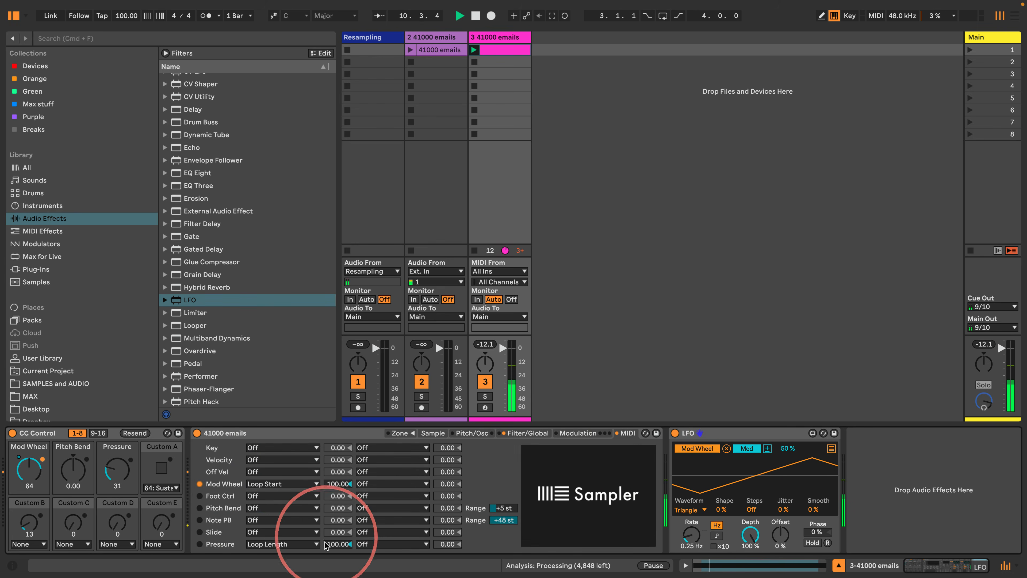
pyautogui.moveTo(329, 543); pyautogui.dragTo(331, 546)
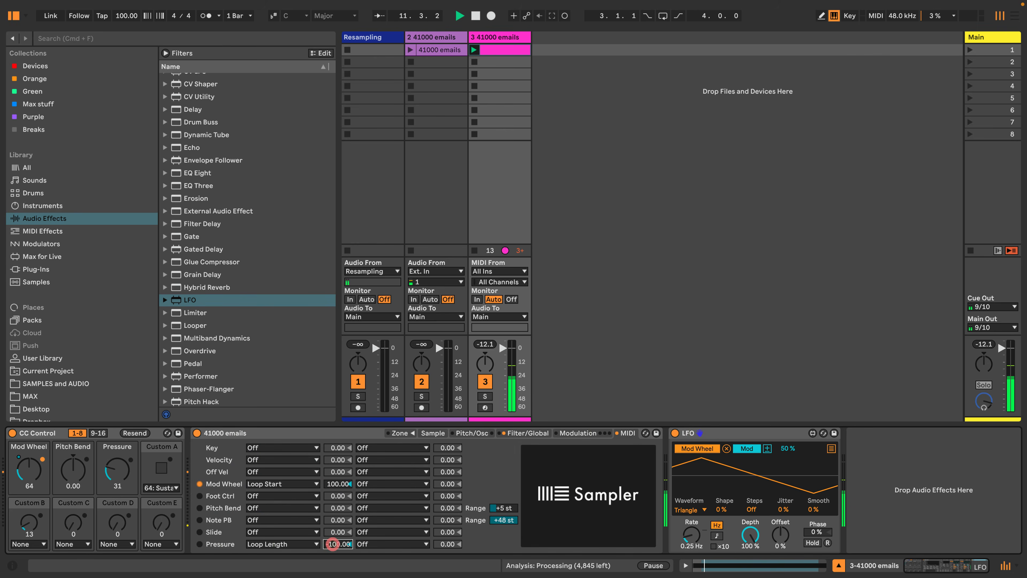
pyautogui.click(432, 432)
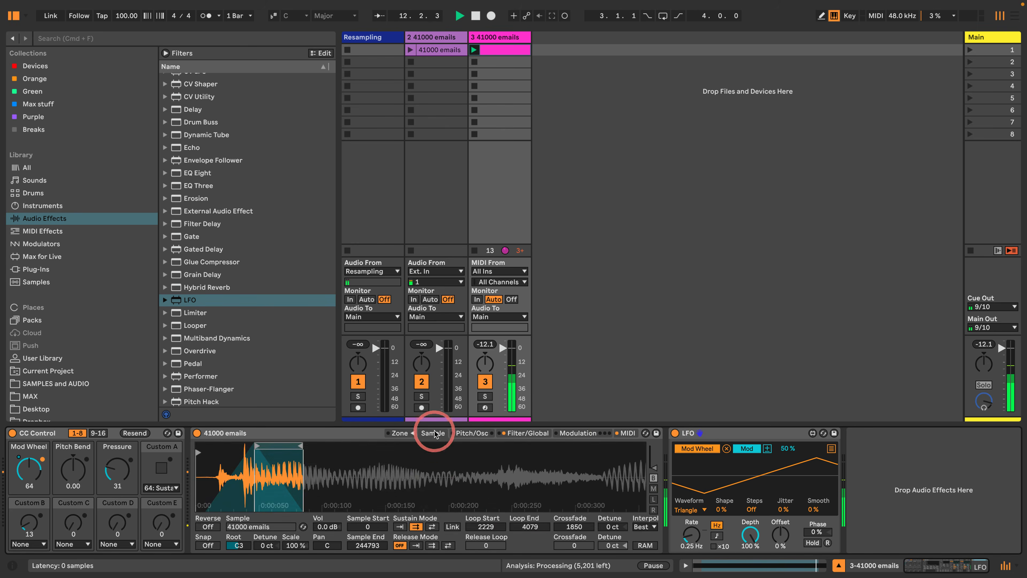
# - Raise CC Control's Pressure to 127 and slow the Mod Wheel LFO to 0.03 Hz while viewing the whole waveform
pyautogui.moveTo(112, 478); pyautogui.dragTo(112, 475)
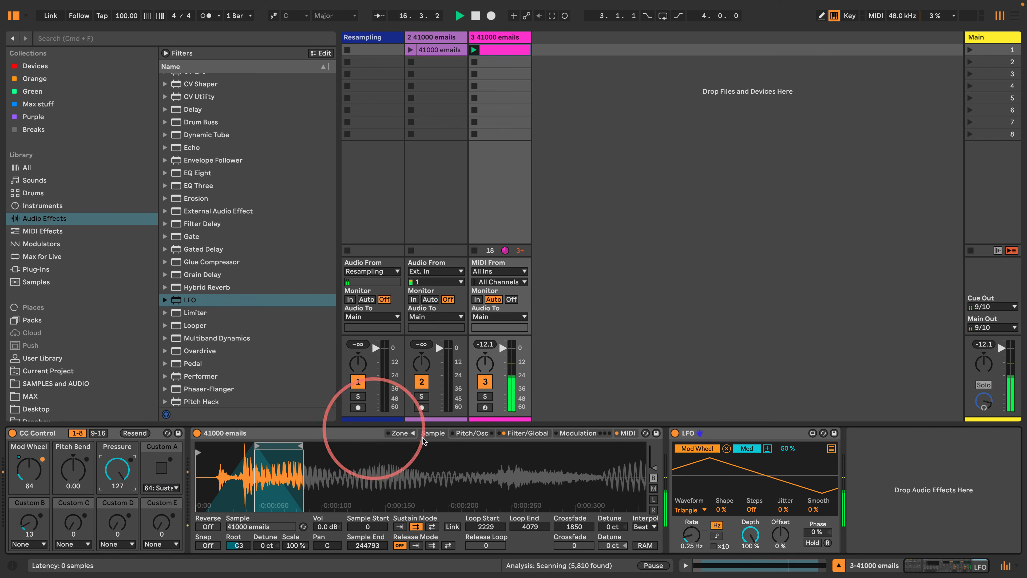
pyautogui.moveTo(684, 538); pyautogui.dragTo(685, 544)
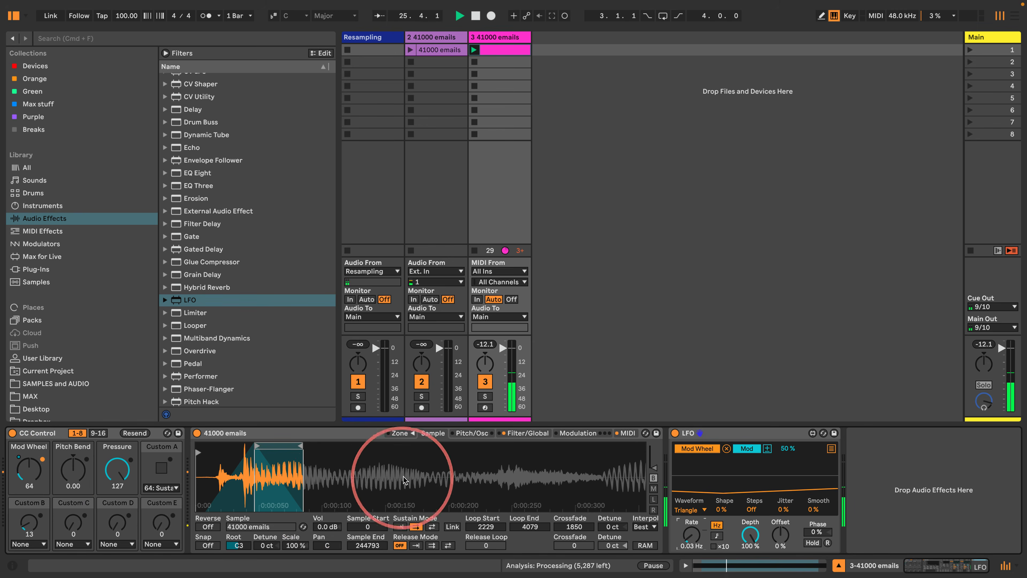
pyautogui.moveTo(403, 477); pyautogui.dragTo(404, 453)
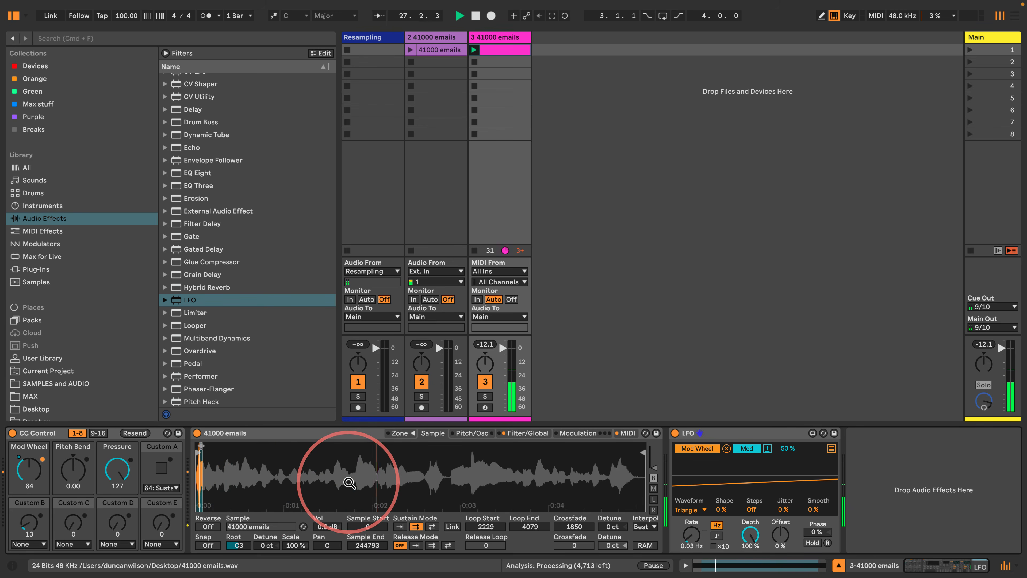
# - Add a second LFO at the end of the device chain, map it to CC Control's Pressure and set Pressure to 64
pyautogui.moveTo(190, 300); pyautogui.dragTo(923, 490)
pyautogui.click(872, 448)
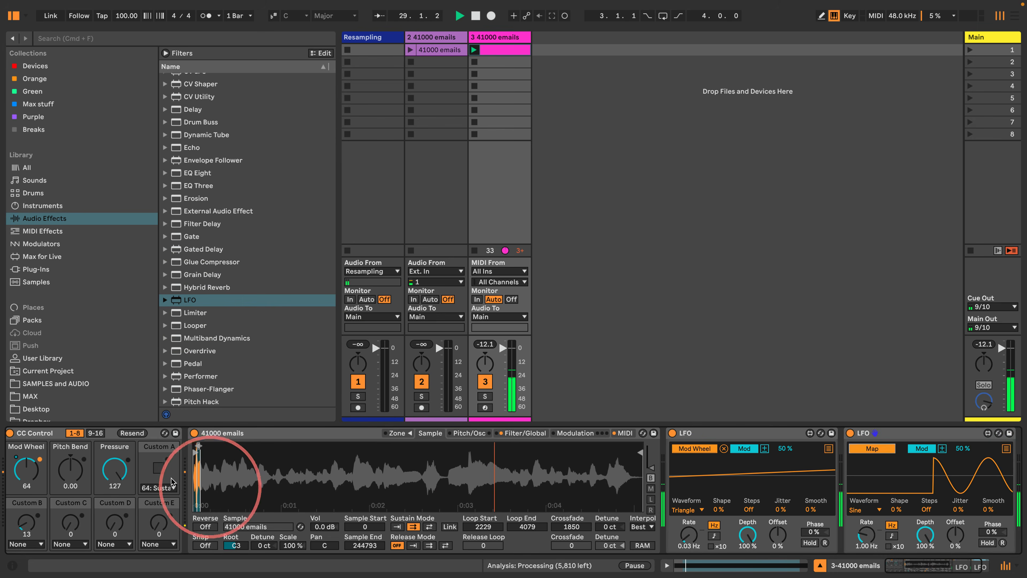
pyautogui.click(115, 469)
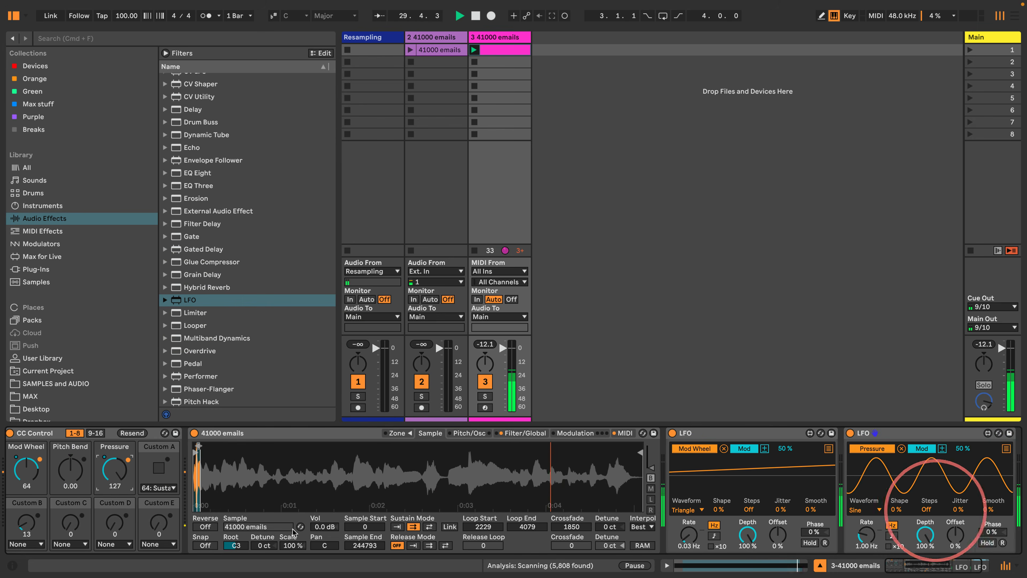
pyautogui.click(112, 471)
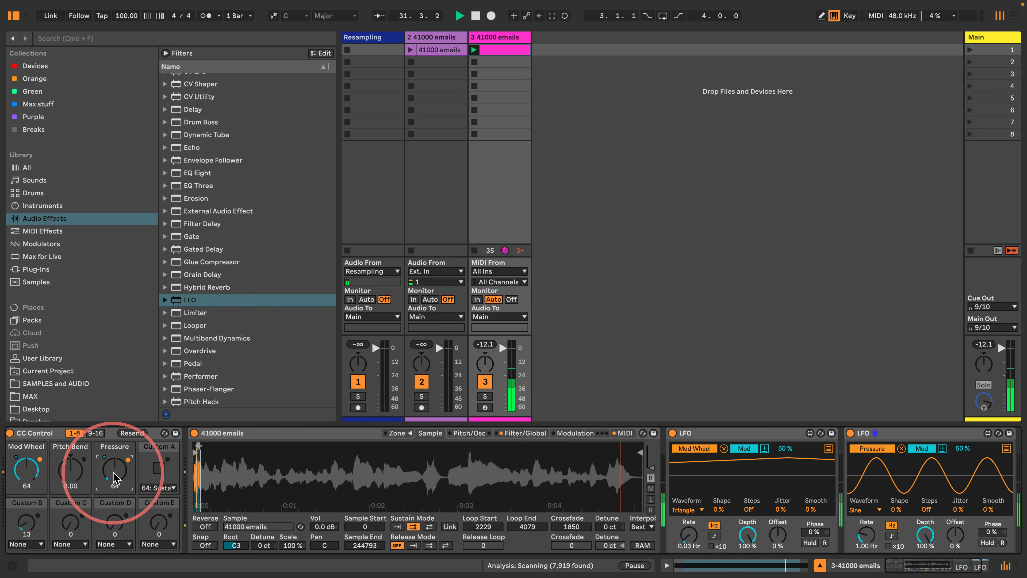
# - Set both LFOs to the Stray waveform, with the Pressure LFO at 0.32 Hz and the Mod Wheel LFO at 0.18 Hz
pyautogui.click(861, 510)
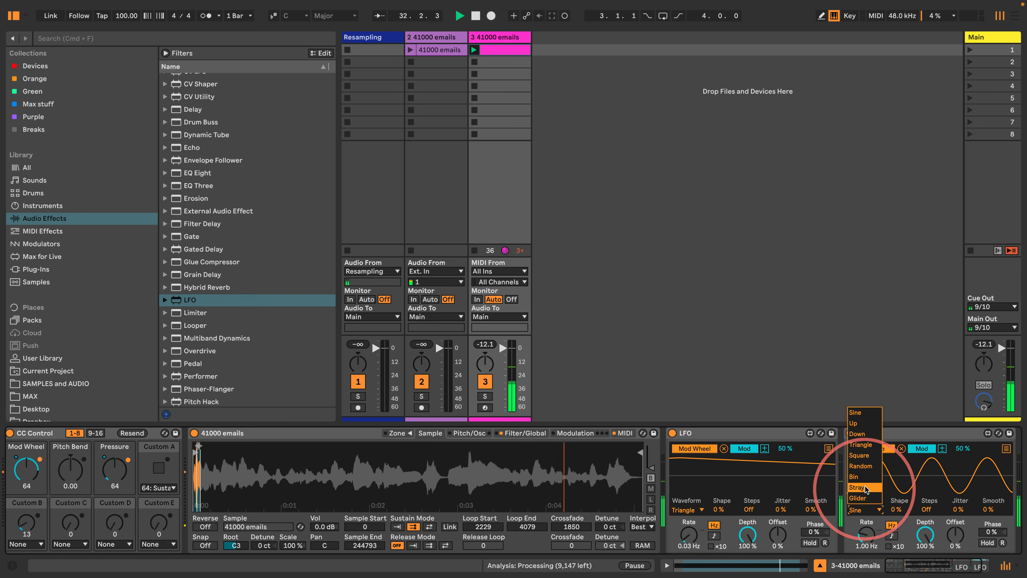
pyautogui.click(863, 487)
pyautogui.moveTo(865, 533)
pyautogui.mouseDown()
pyautogui.moveTo(853, 546)
pyautogui.moveTo(863, 537)
pyautogui.mouseUp()
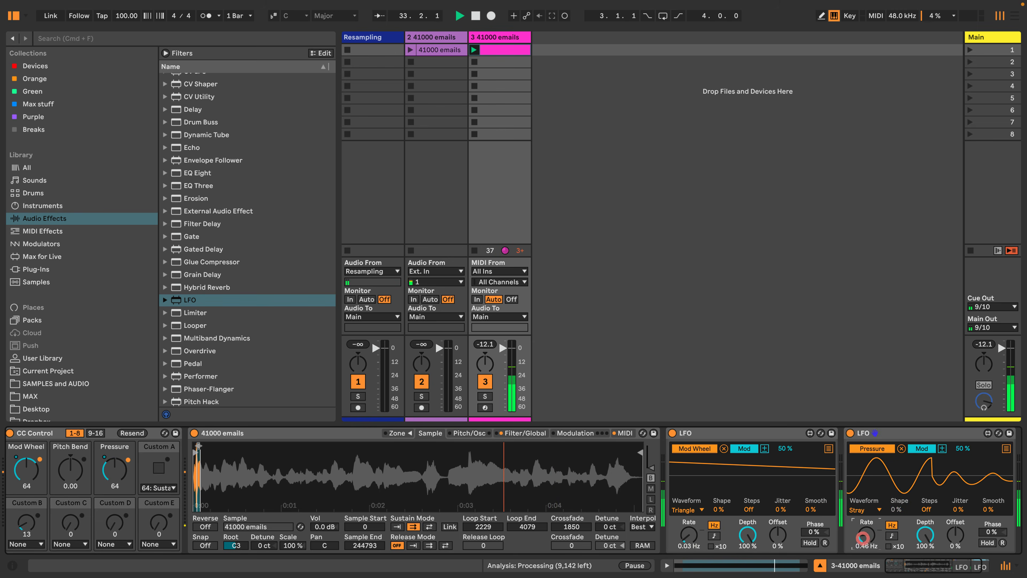
pyautogui.click(688, 510)
pyautogui.click(686, 487)
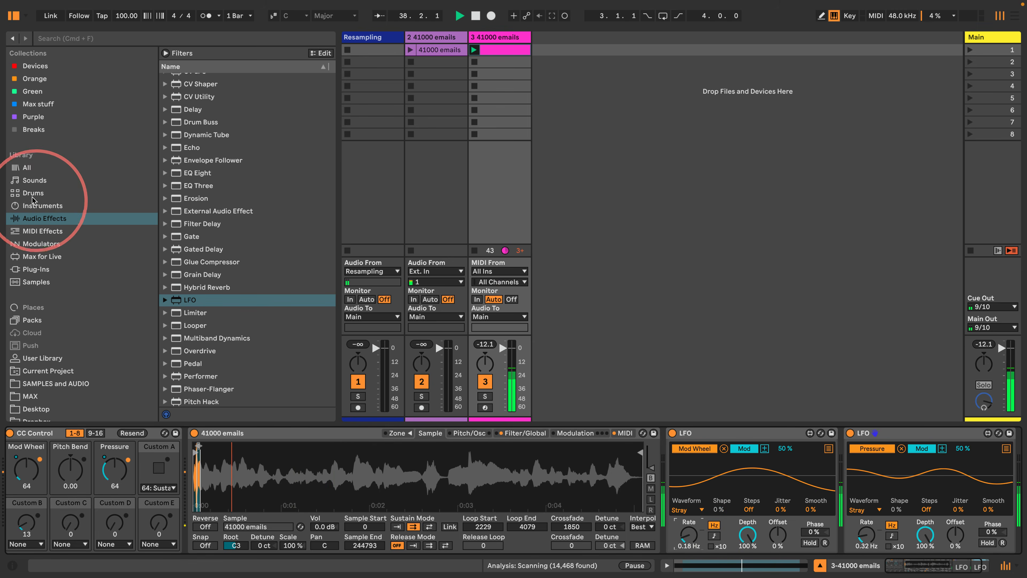
# - Insert the Chord MIDI effect between CC Control and the Sampler, with Shifts 1 to 4 at +1, +2, +3 and +4 st
pyautogui.click(29, 233)
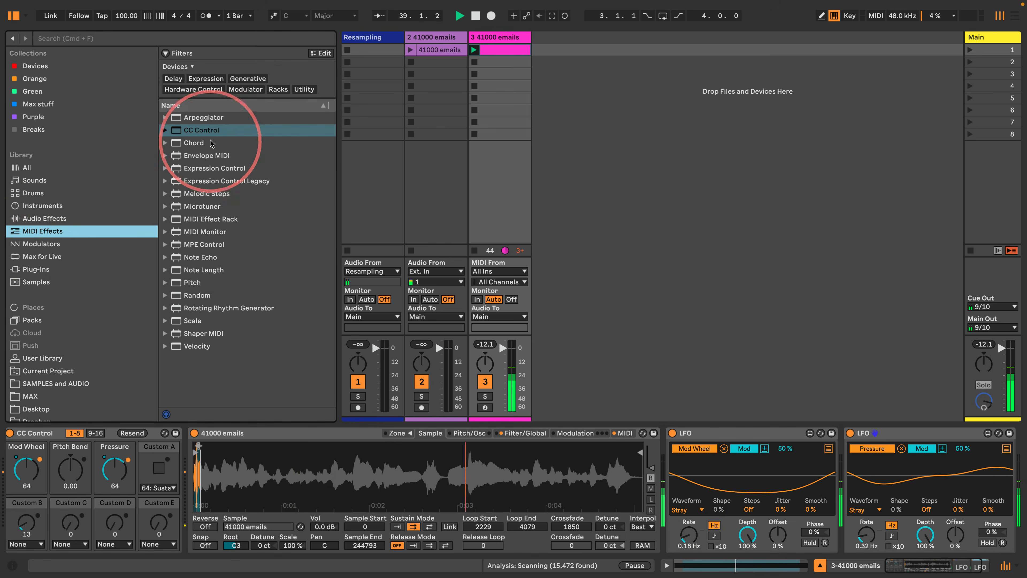
pyautogui.moveTo(174, 146); pyautogui.dragTo(410, 188)
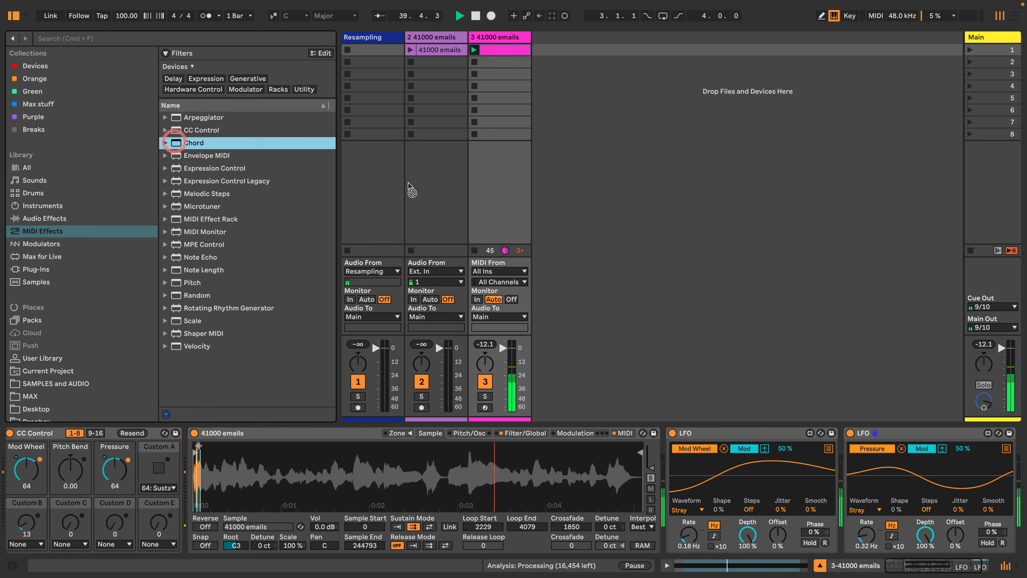
pyautogui.moveTo(208, 489); pyautogui.dragTo(186, 453)
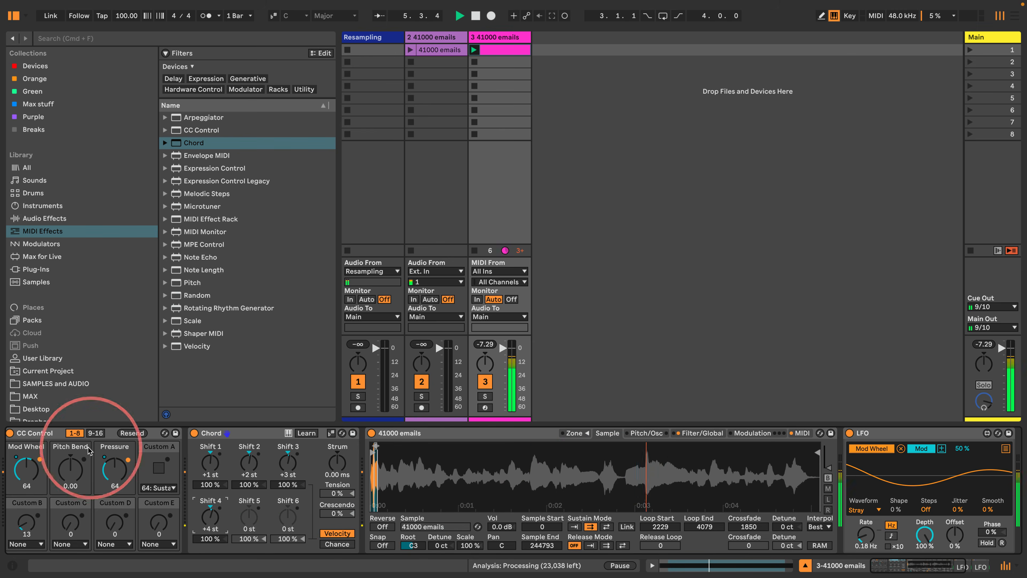
# - Set the Sampler's Pitch Bend range to 24 st and try CC Control's Pitch Bend during playback, ending at -26.41
pyautogui.click(81, 478)
pyautogui.moveTo(82, 486); pyautogui.dragTo(81, 479)
pyautogui.click(799, 434)
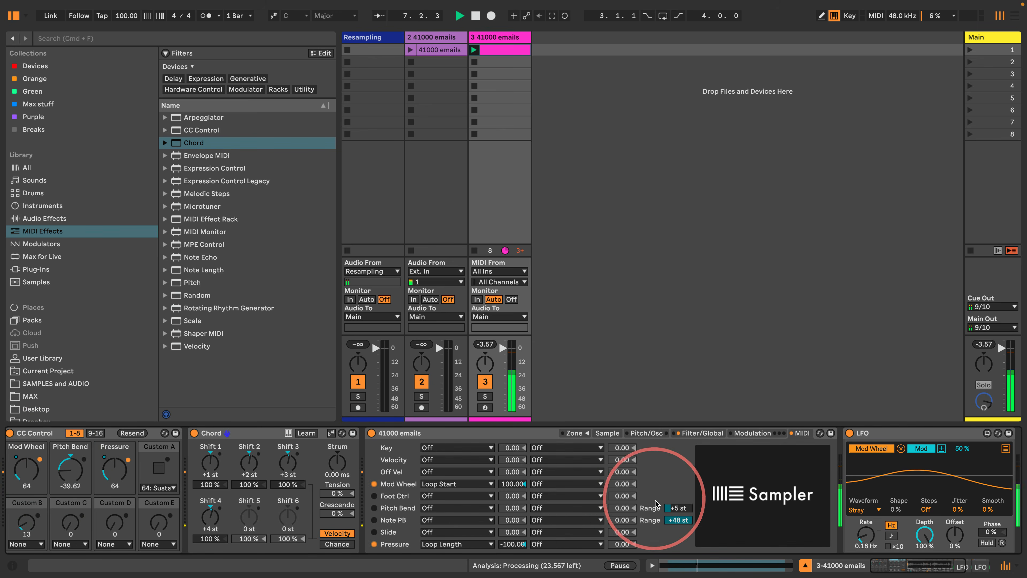
pyautogui.moveTo(676, 507); pyautogui.dragTo(673, 495)
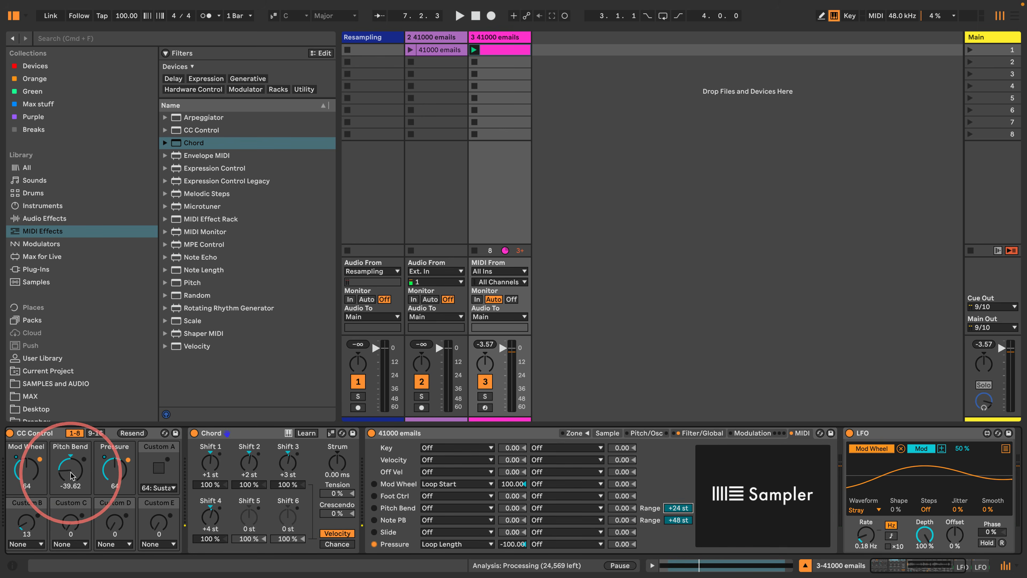
pyautogui.press('space')
pyautogui.moveTo(70, 470); pyautogui.dragTo(69, 473)
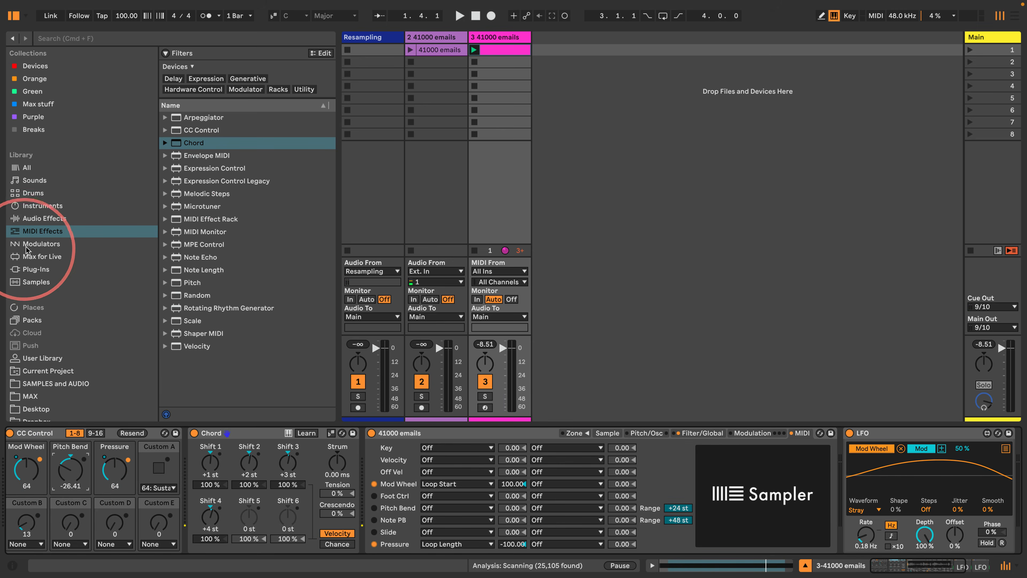
# - Add a third LFO after the Sampler, map it to CC Control's Pitch Bend and reset Pitch Bend to 0
pyautogui.click(30, 257)
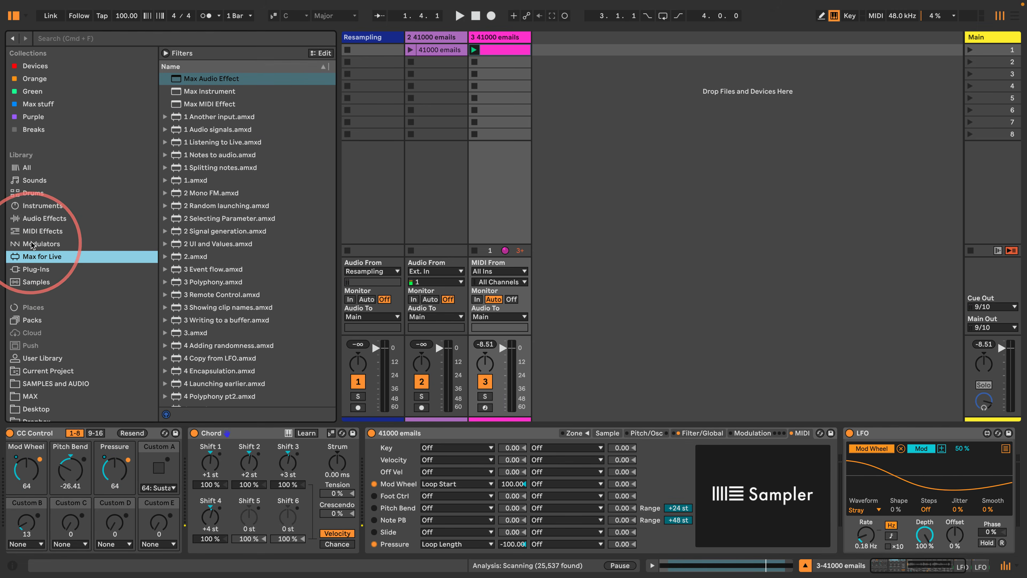
pyautogui.click(40, 244)
pyautogui.click(48, 217)
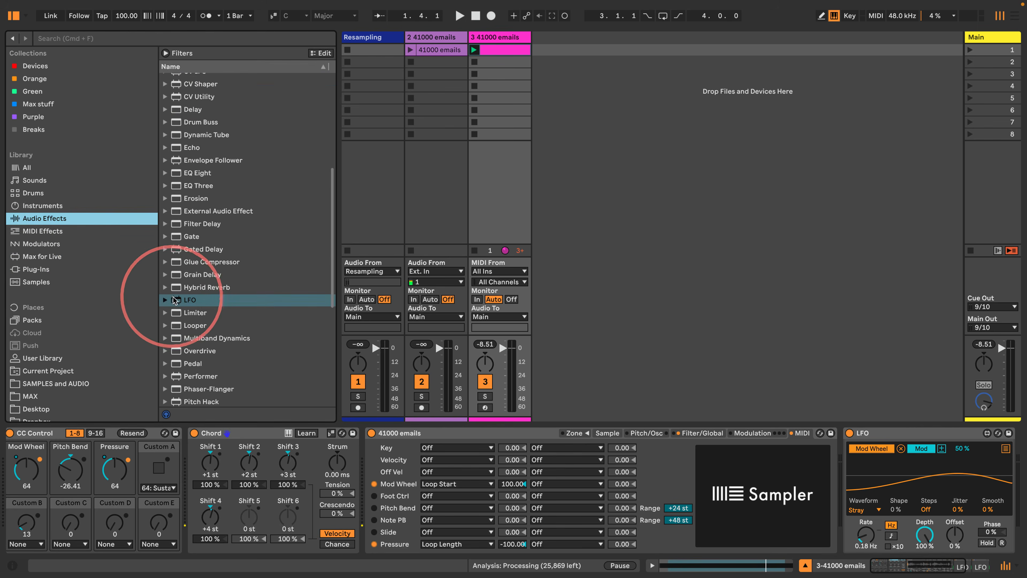
pyautogui.moveTo(174, 300); pyautogui.dragTo(839, 482)
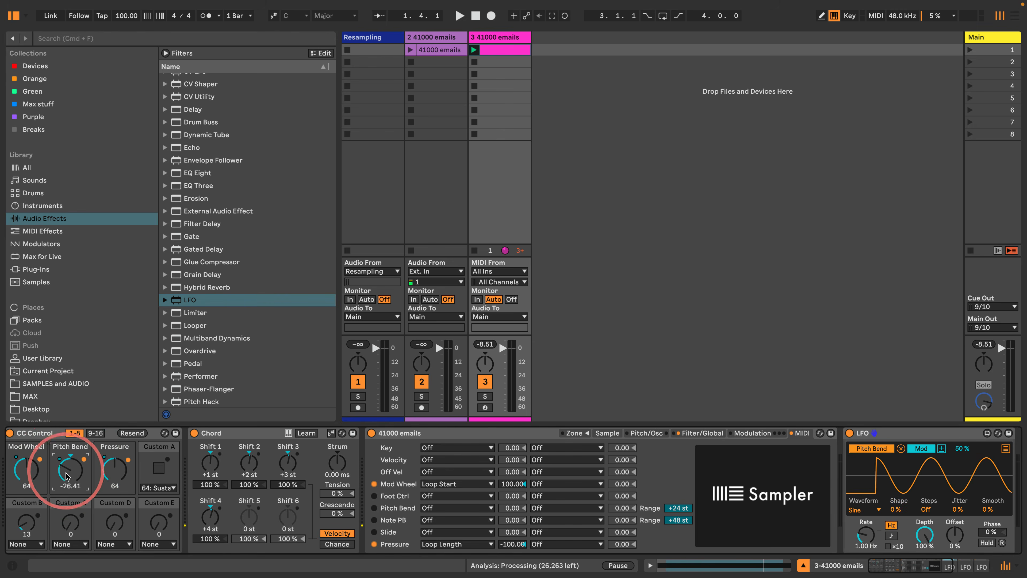
pyautogui.click(72, 467)
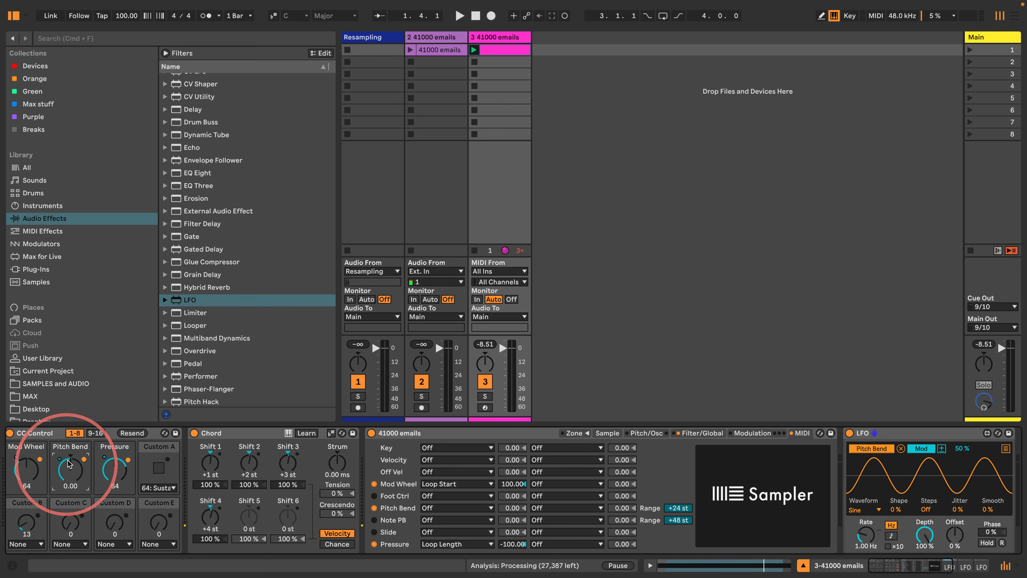
# - Start playback and set the Pitch Bend LFO to the Stray waveform at a rate of 0.28 Hz
pyautogui.press('space')
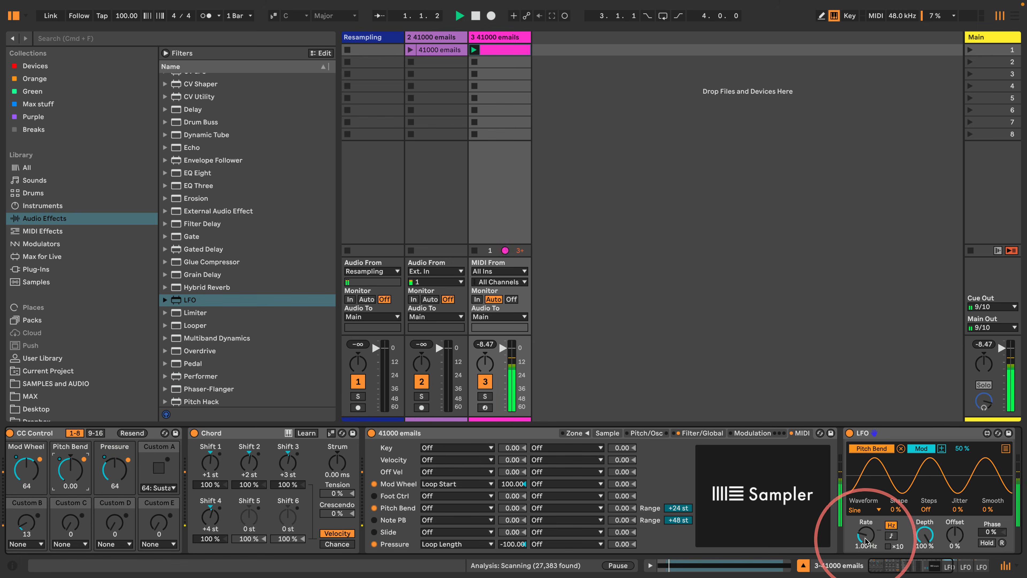
pyautogui.click(860, 542)
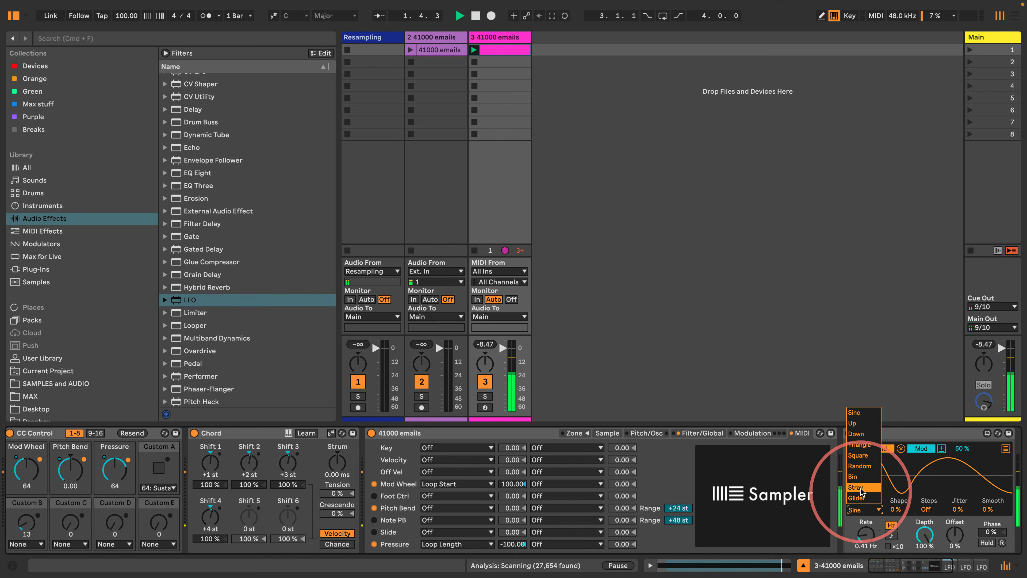
pyautogui.click(865, 536)
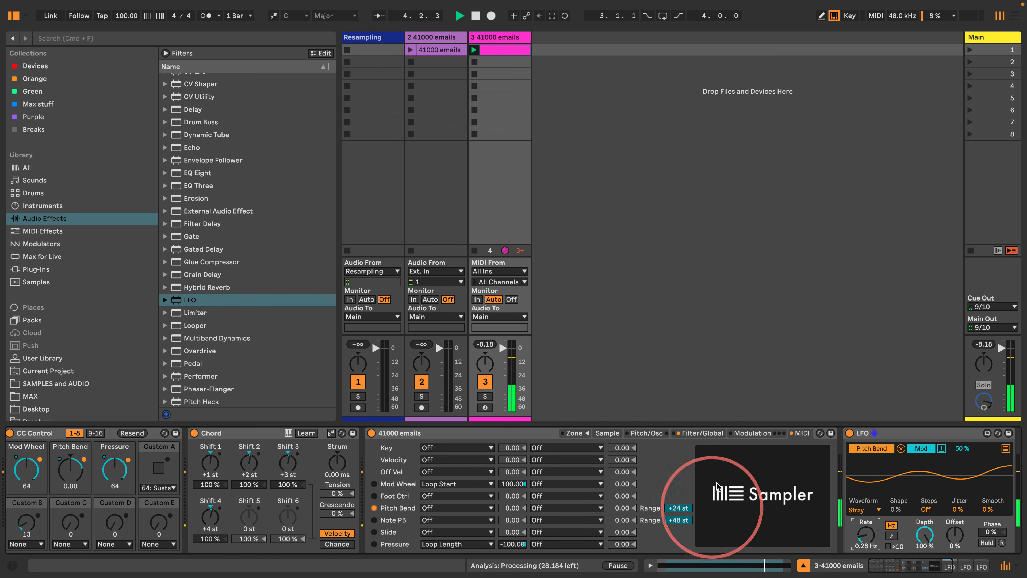
# - Check the sample waveform and set the Sampler's number of voices to 32 in its global settings
pyautogui.click(607, 434)
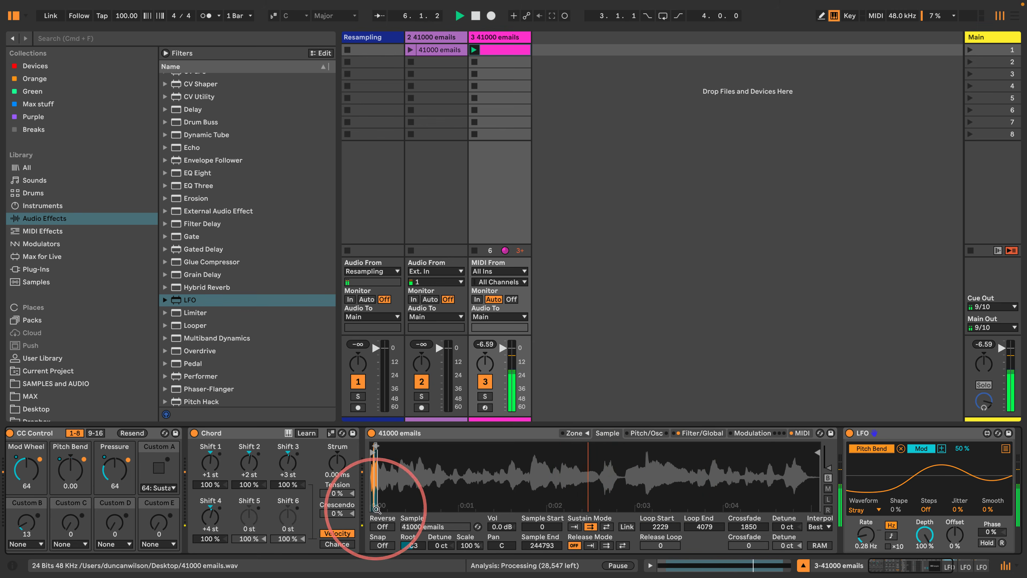
pyautogui.click(703, 433)
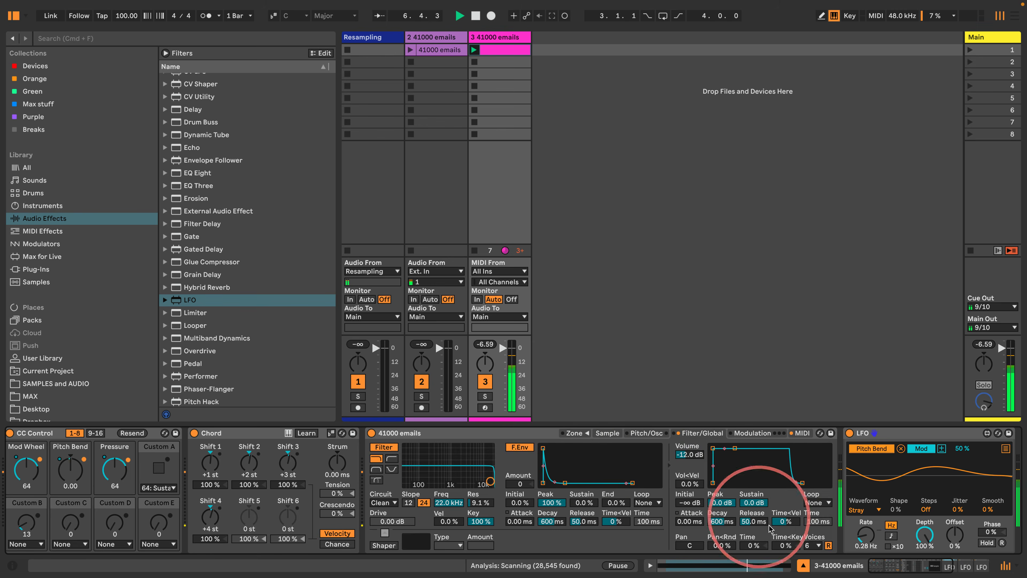
pyautogui.click(808, 545)
pyautogui.click(809, 535)
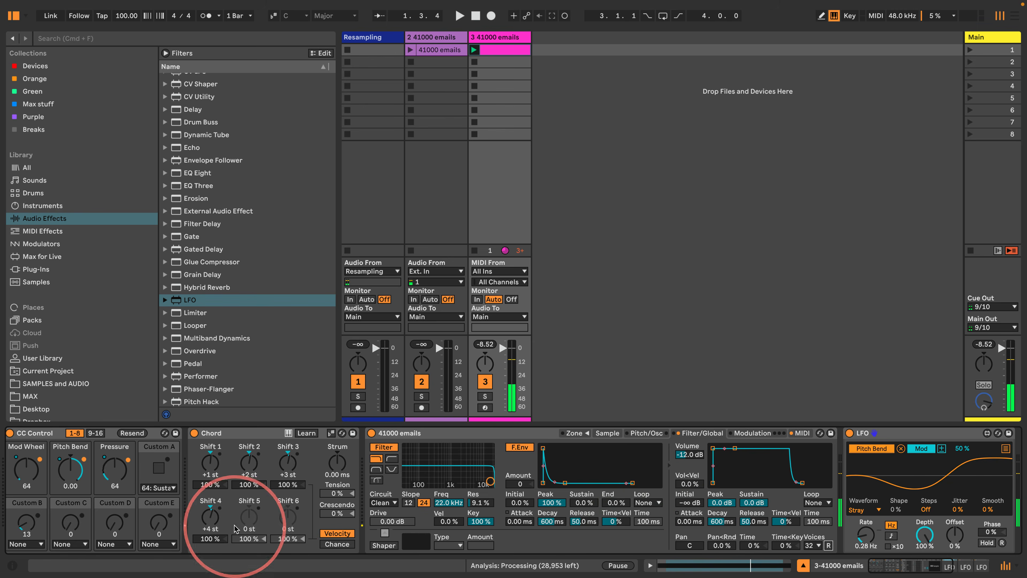
# - Set the Chord effect's Shift 5 to +5 st and Shift 6 to +6 st
pyautogui.click(248, 516)
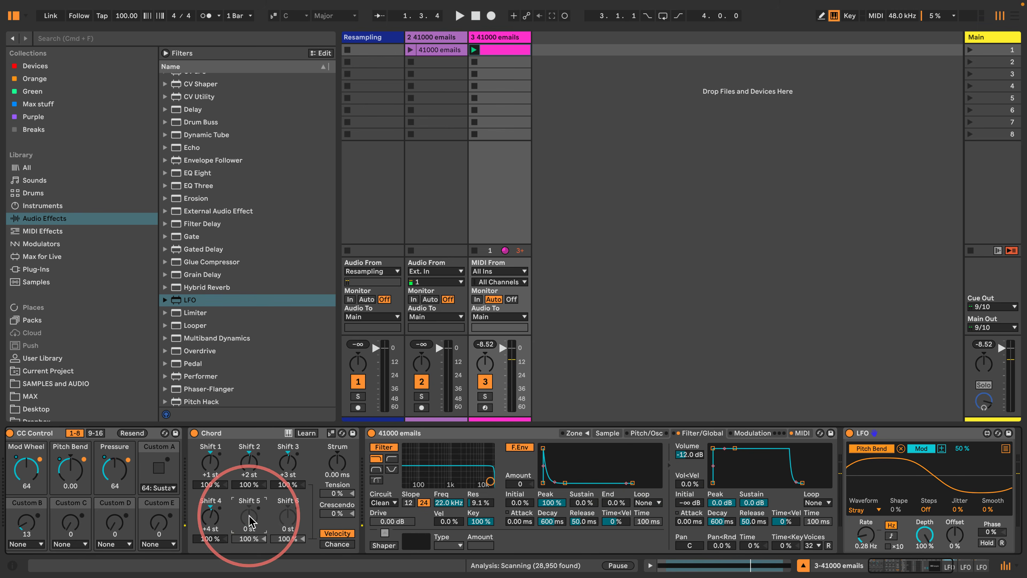
pyautogui.write('5')
pyautogui.press('Return')
pyautogui.click(288, 515)
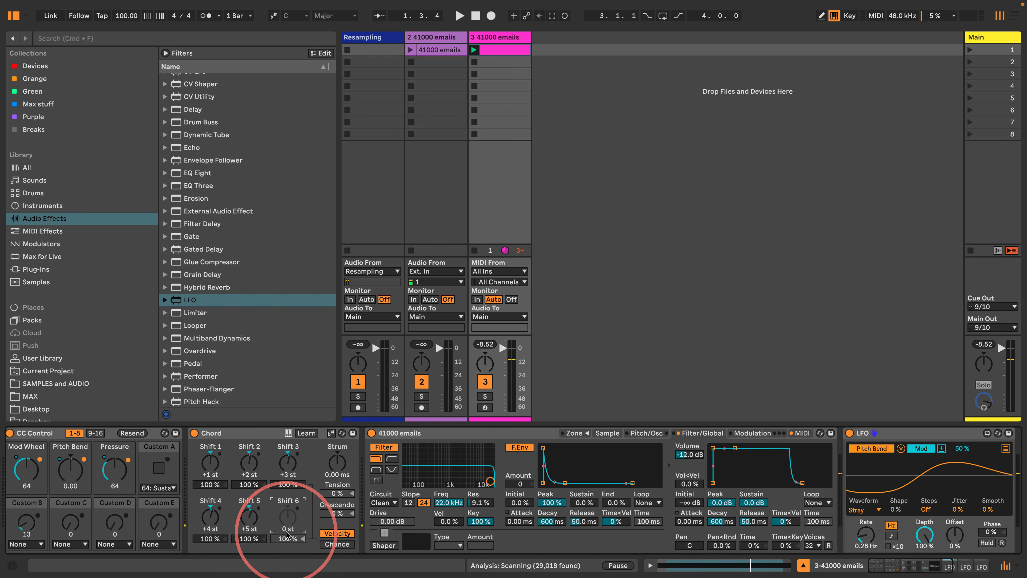
pyautogui.press('Return')
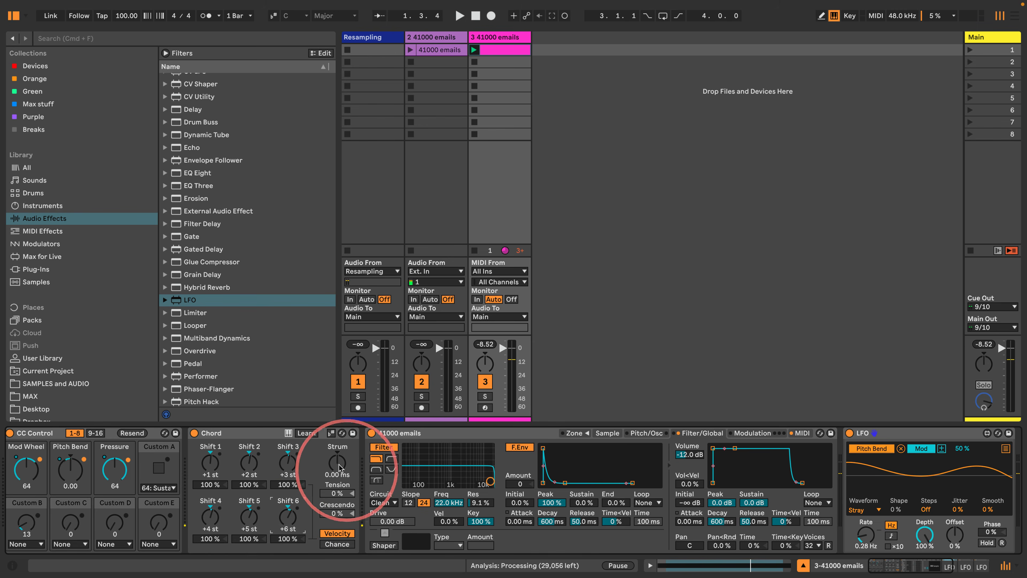
# - Set the Chord effect's Strum to 40.3 ms and start playback
pyautogui.moveTo(338, 465); pyautogui.dragTo(337, 446)
pyautogui.press('space')
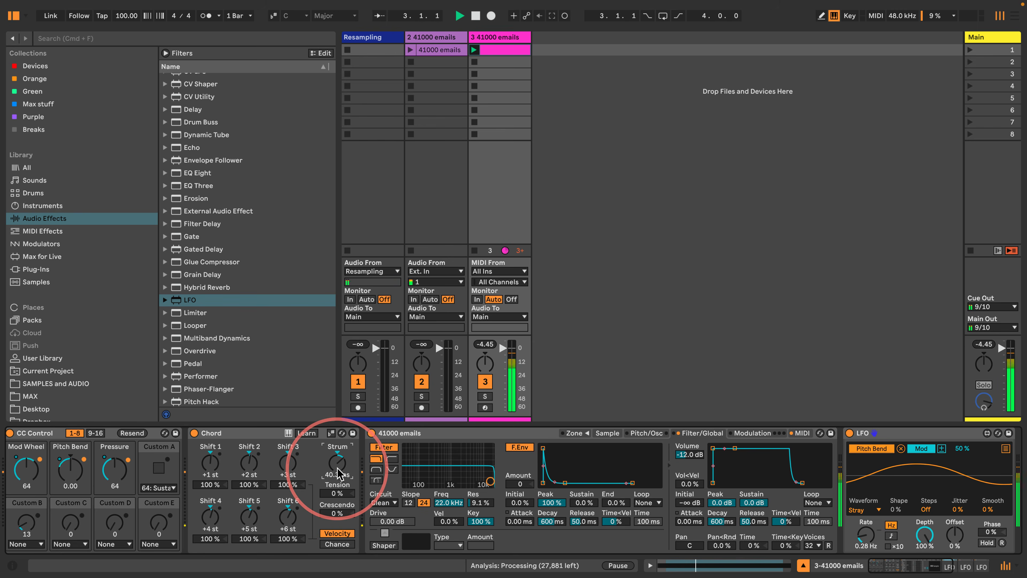
# - Turn off the Sampler's filter and set the Sampler's volume to -6.19 dB
pyautogui.click(383, 446)
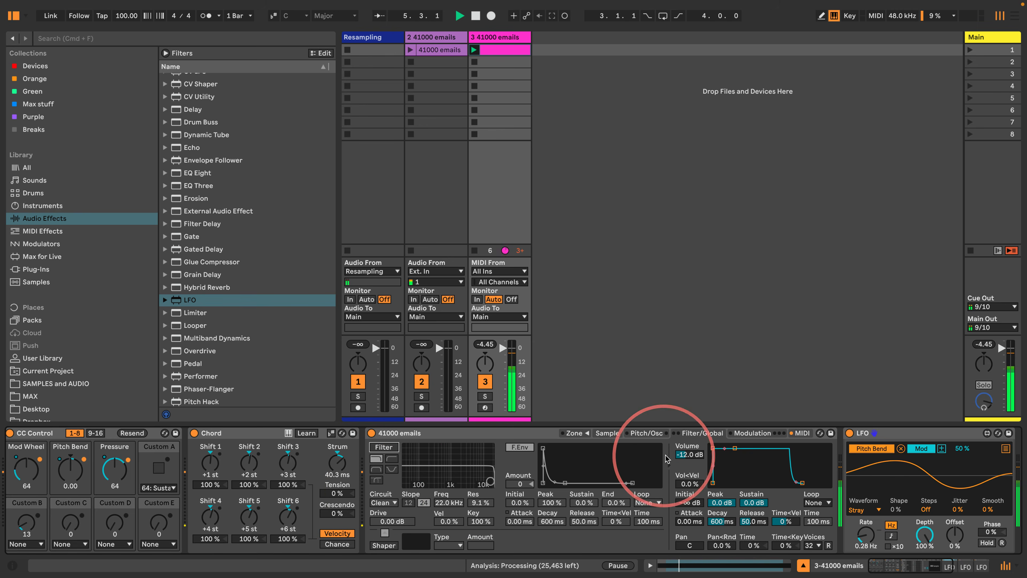
pyautogui.moveTo(683, 456); pyautogui.dragTo(683, 455)
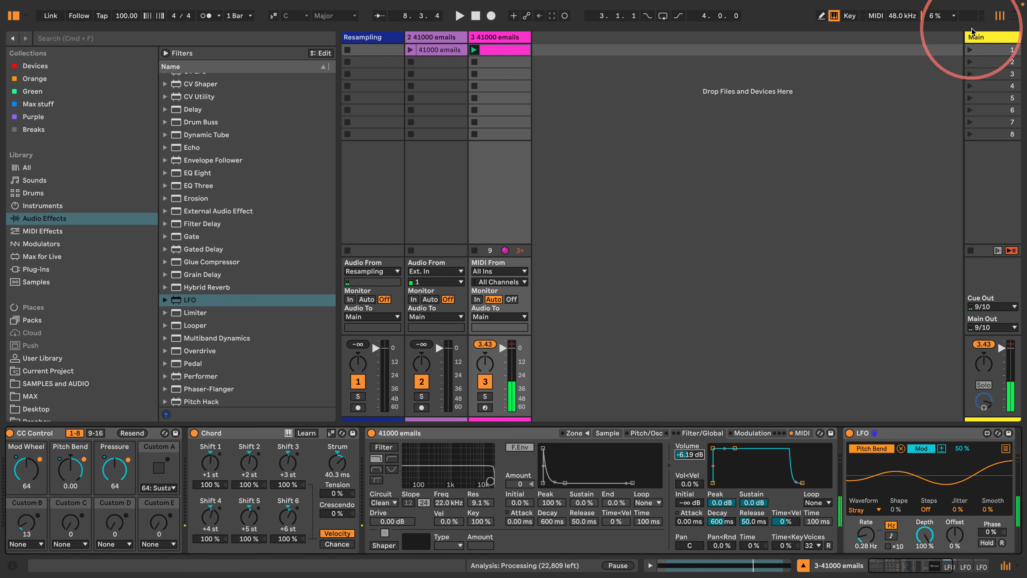
# - Add a Limiter to the Main track
pyautogui.click(972, 35)
pyautogui.moveTo(182, 313); pyautogui.dragTo(236, 460)
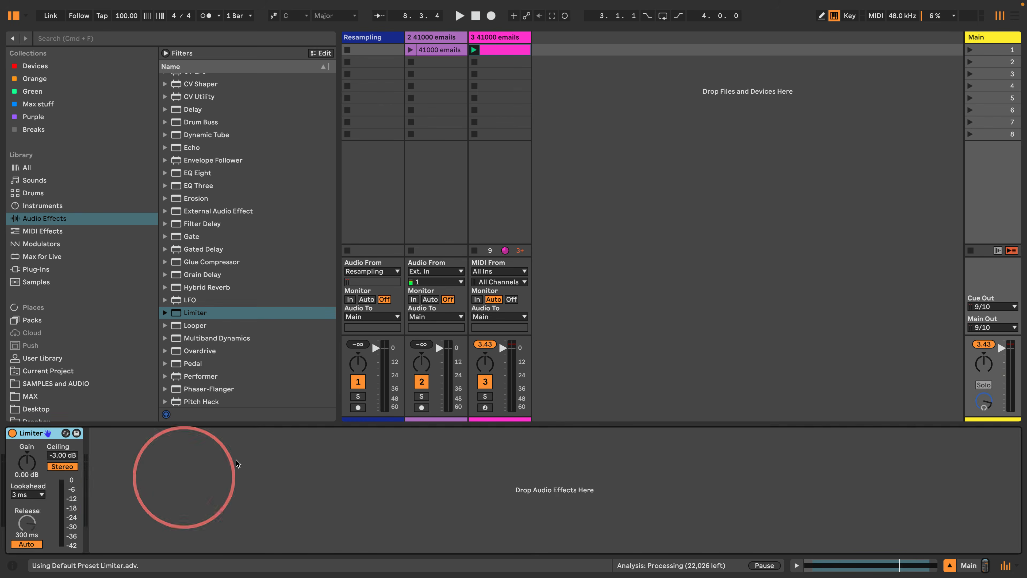
# - On the 41000 emails MIDI track, set the Pitch Bend LFO's rate to 0.11 Hz and the Chord's Strum to 400 ms
pyautogui.click(503, 39)
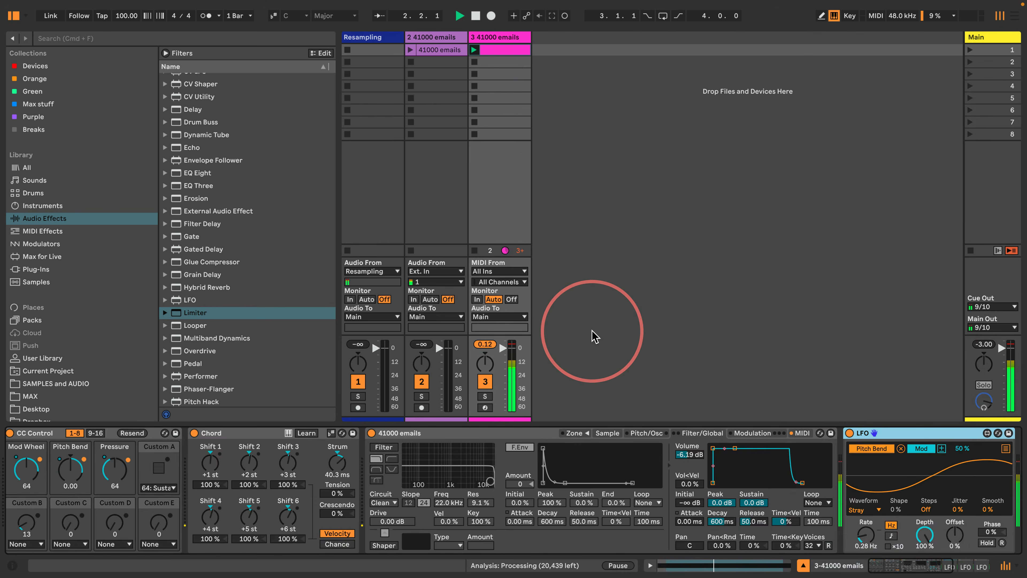
pyautogui.click(864, 536)
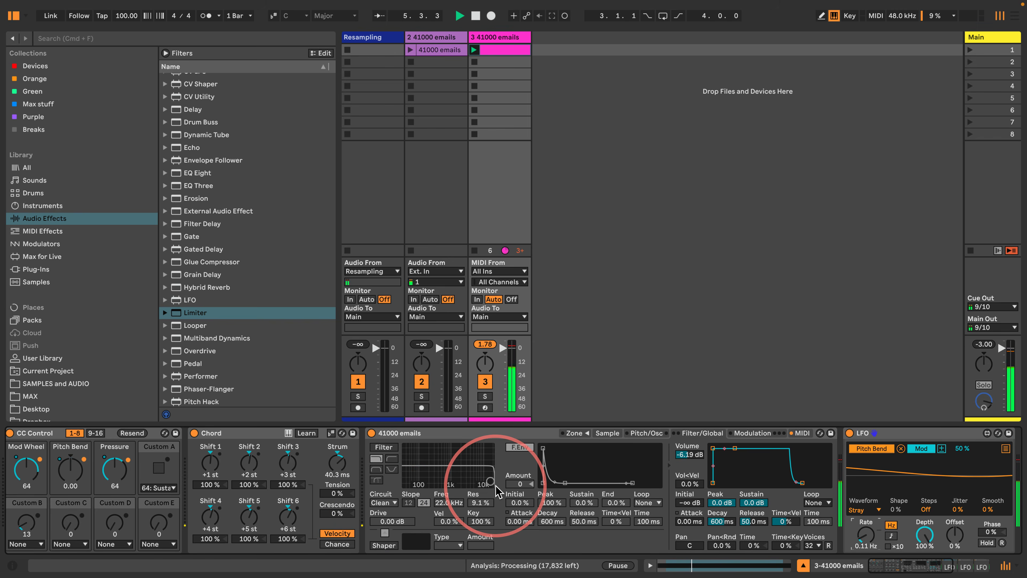
pyautogui.moveTo(336, 463); pyautogui.dragTo(335, 437)
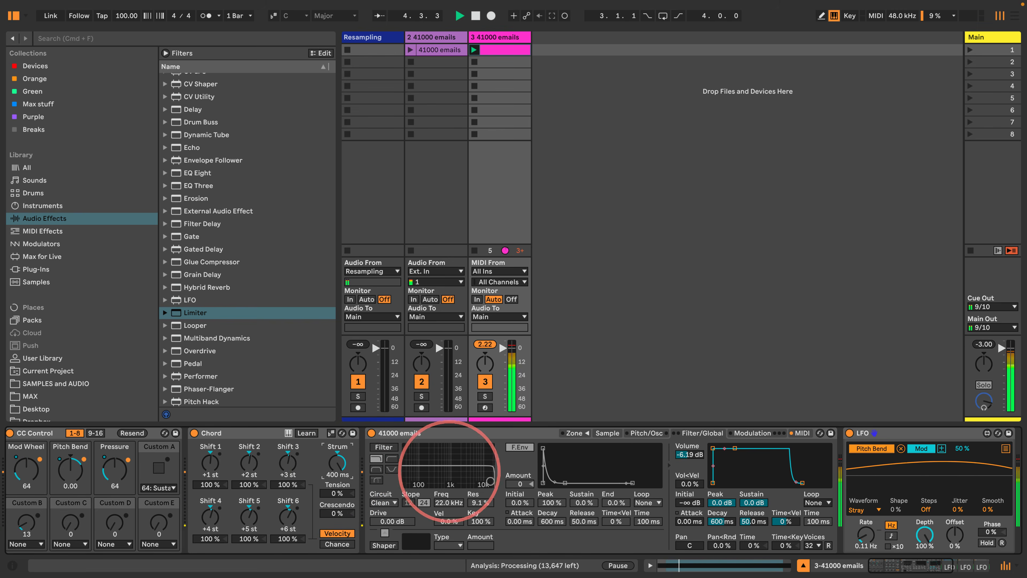
# - Review the Sampler's sample waveform, its MIDI modulation assignments and the destinations available for Foot Ctrl
pyautogui.click(607, 433)
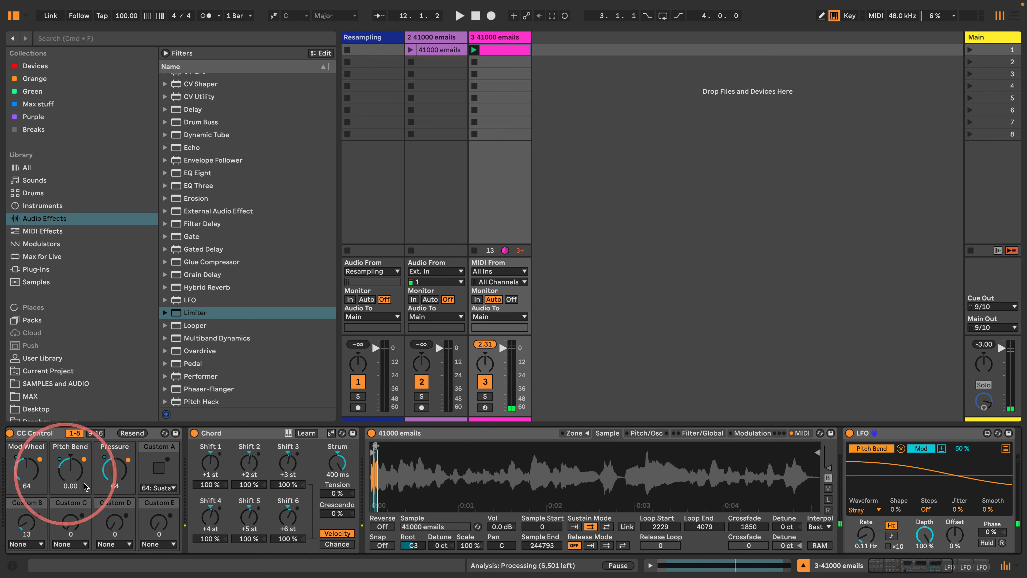
pyautogui.click(801, 436)
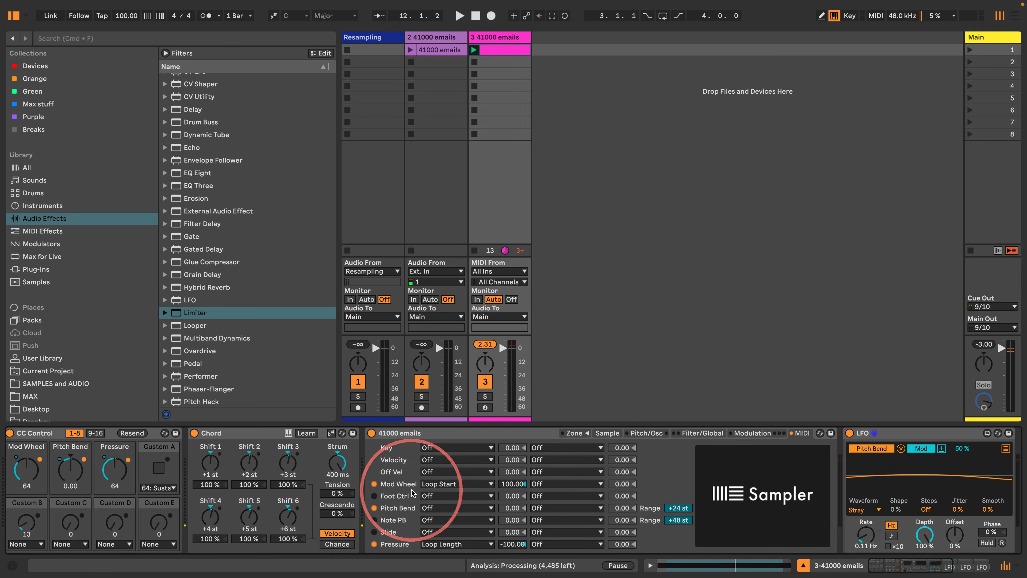
pyautogui.click(448, 498)
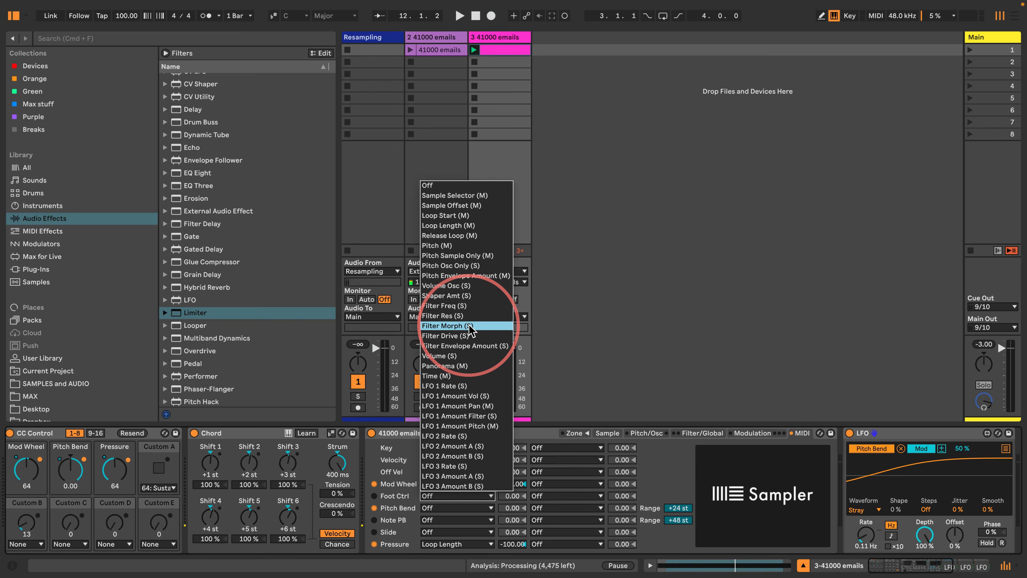
pyautogui.click(403, 452)
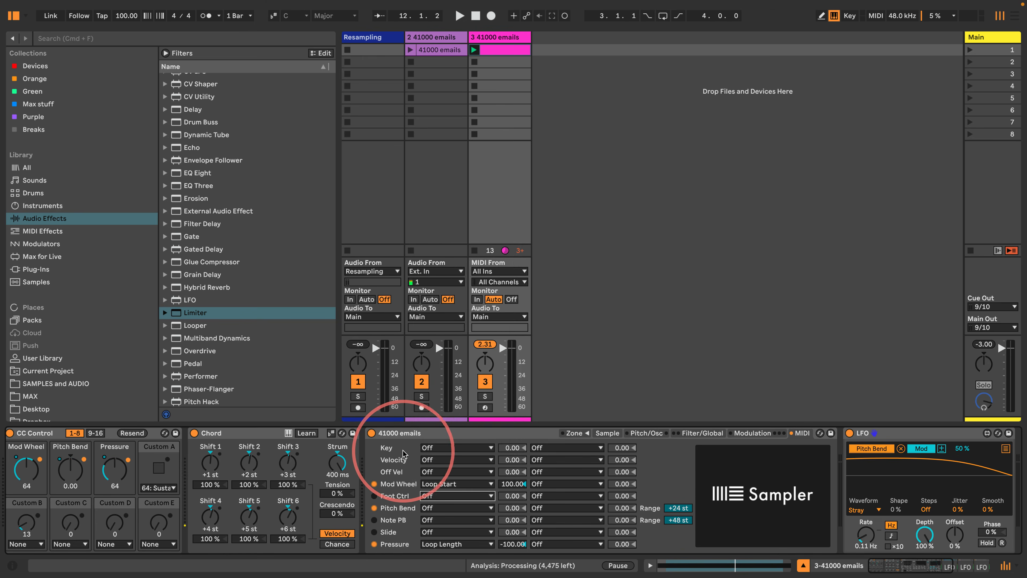
# - Enable the Sampler's filter as a morph type with frequency 694 Hz, resonance 0%, key tracking 0% and morph 0 hp/no
pyautogui.click(701, 433)
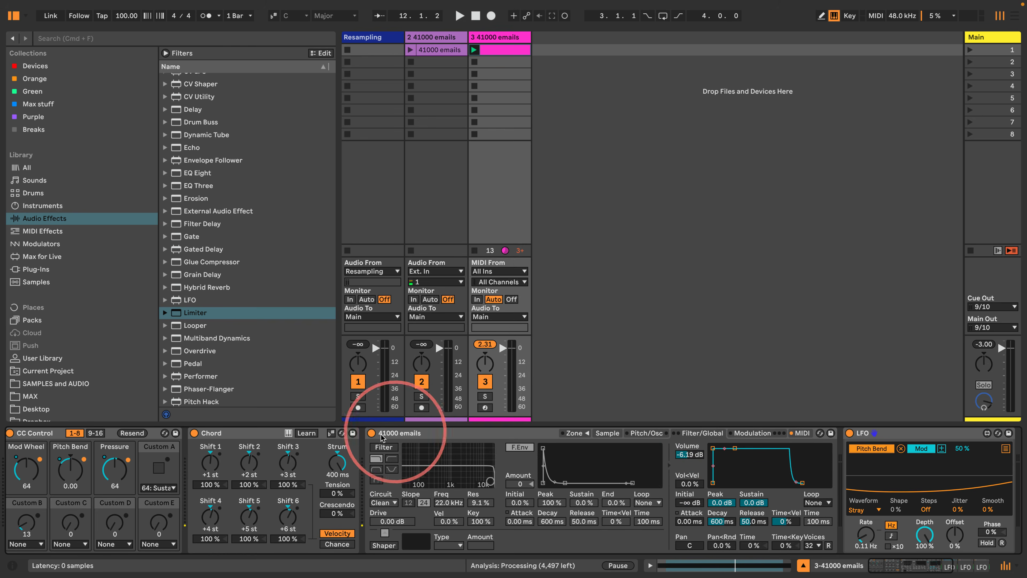
pyautogui.click(384, 447)
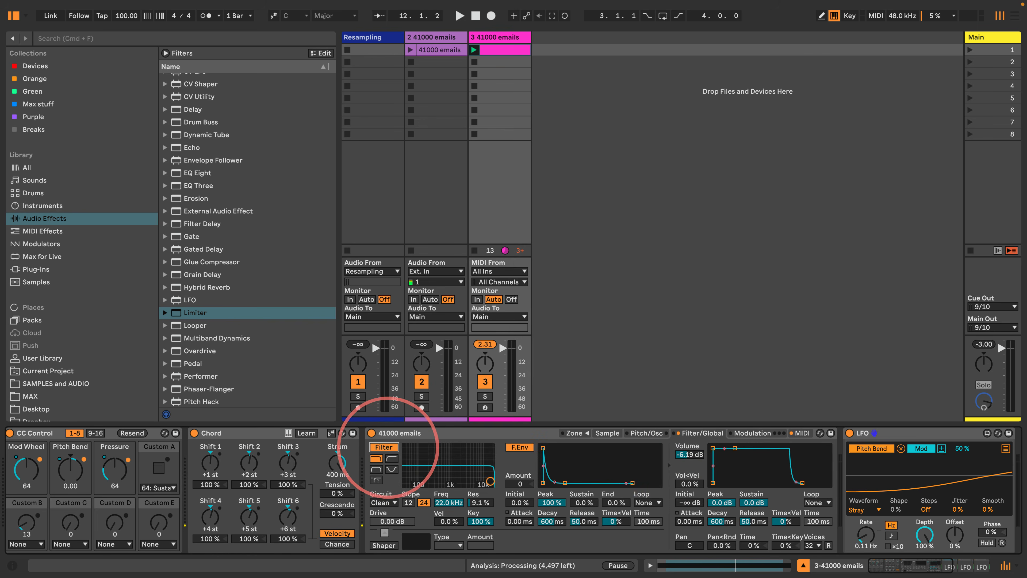
pyautogui.click(376, 480)
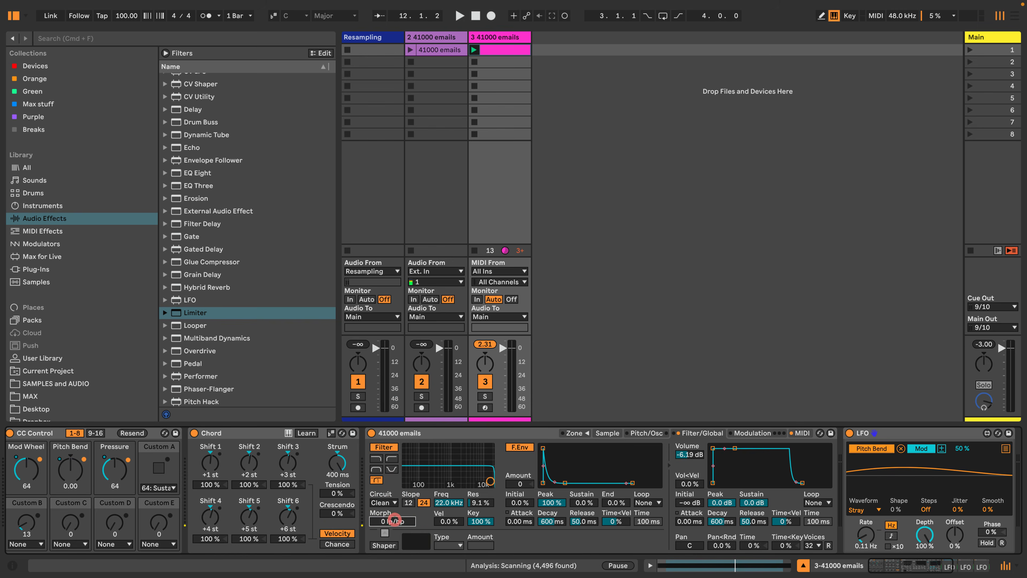
pyautogui.moveTo(394, 519); pyautogui.dragTo(395, 511)
pyautogui.moveTo(449, 481); pyautogui.dragTo(441, 485)
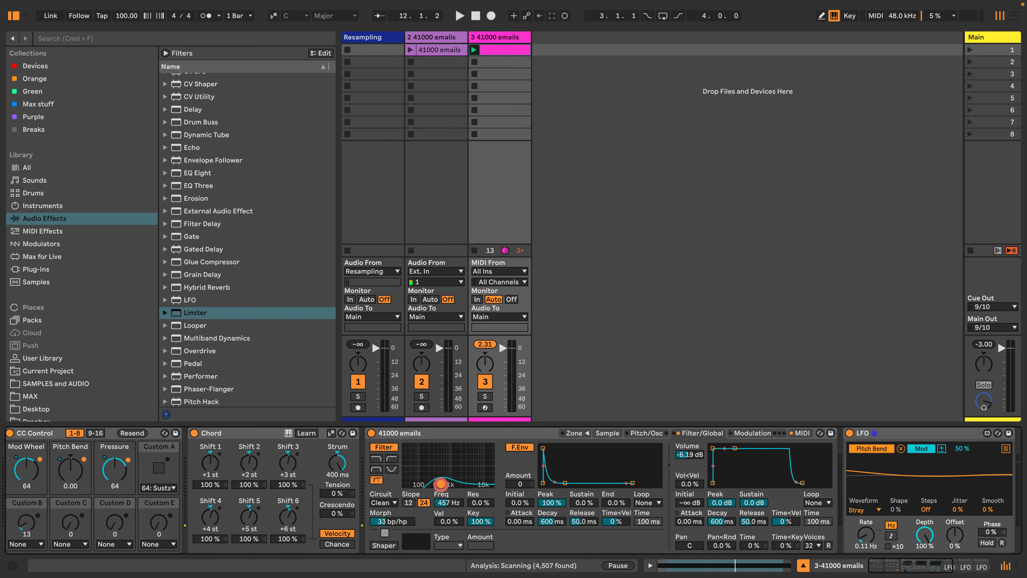
pyautogui.moveTo(477, 519); pyautogui.dragTo(477, 558)
pyautogui.moveTo(382, 522); pyautogui.dragTo(382, 508)
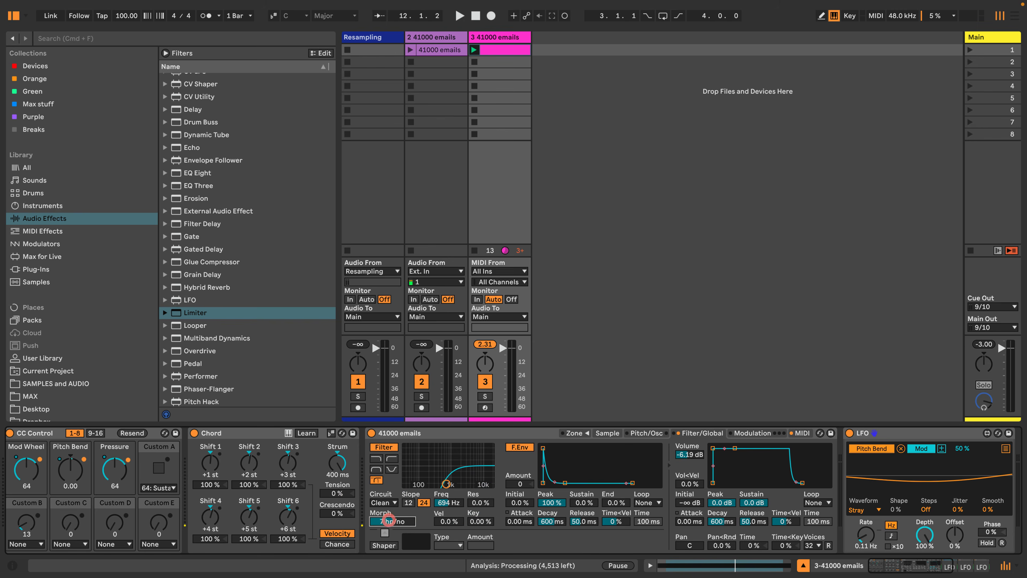
# - Assign destination A of the Sampler's LFO 2 to Filter Morph
pyautogui.click(751, 433)
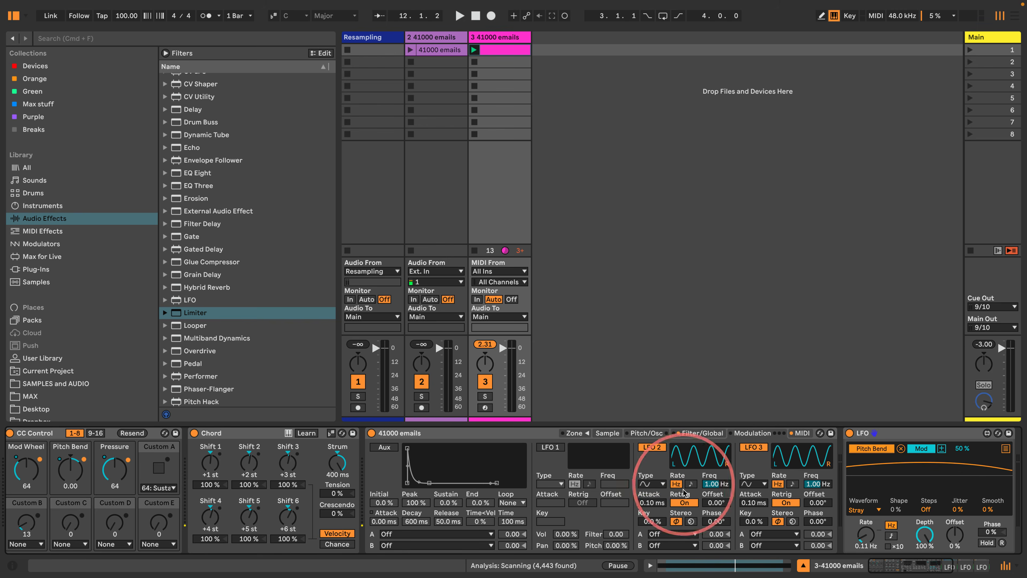
pyautogui.click(704, 433)
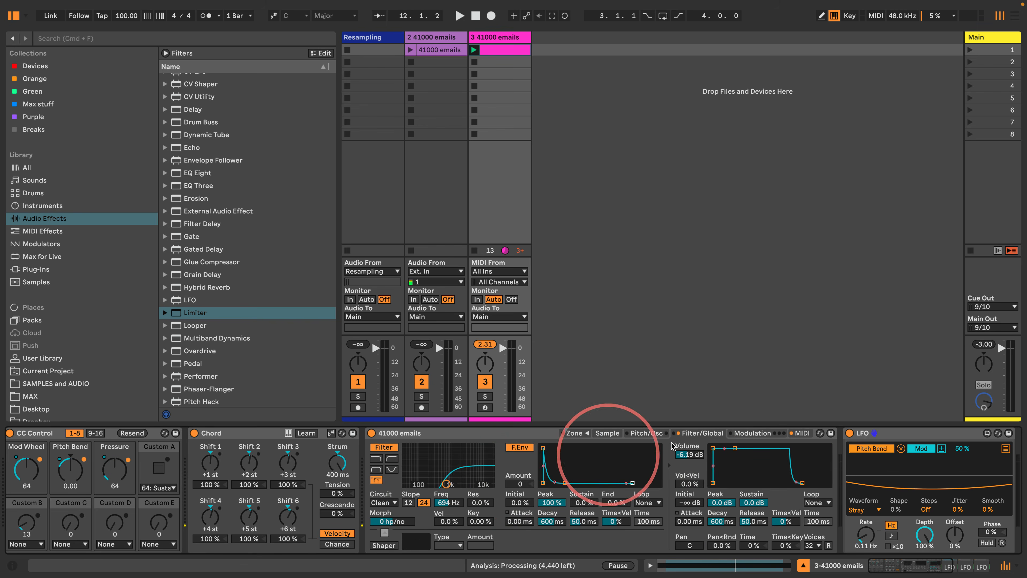
pyautogui.click(750, 433)
pyautogui.click(671, 534)
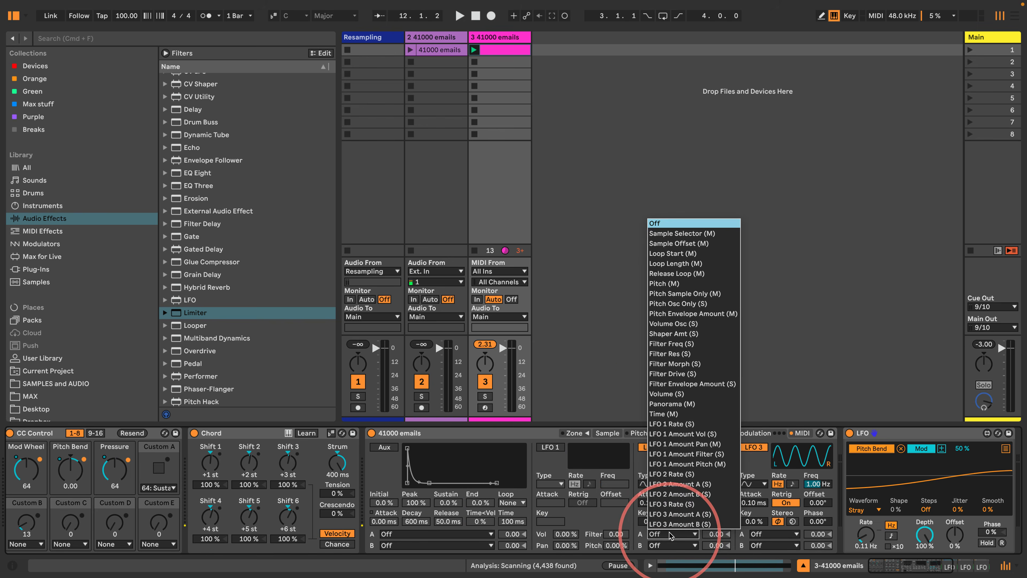
pyautogui.click(675, 363)
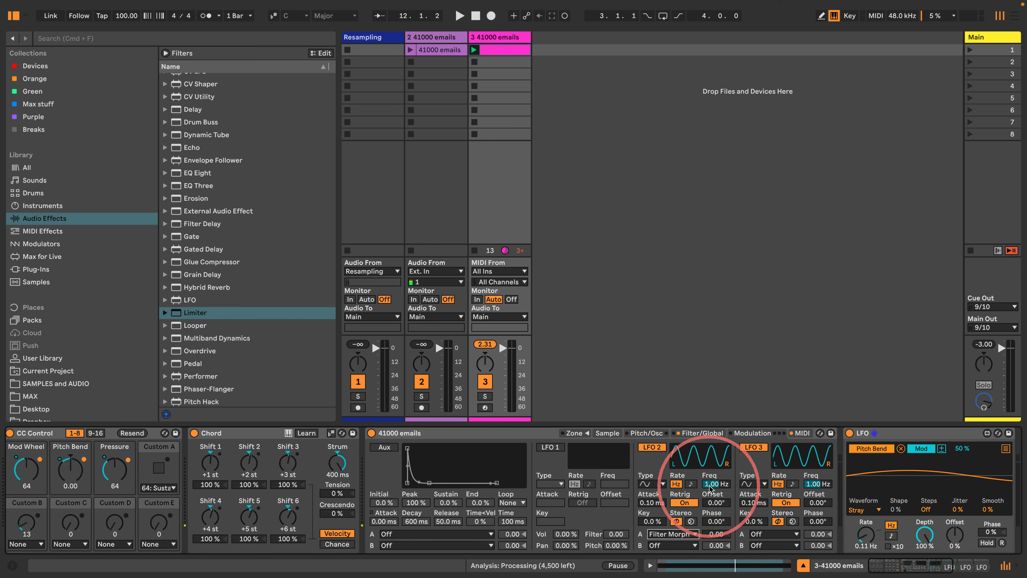
# - Set LFO 2's frequency to 0.06 Hz, turn its retrigger off and set the Filter Morph amount to 100
pyautogui.moveTo(710, 485)
pyautogui.mouseDown()
pyautogui.moveTo(709, 504)
pyautogui.moveTo(710, 493)
pyautogui.mouseUp()
pyautogui.click(678, 503)
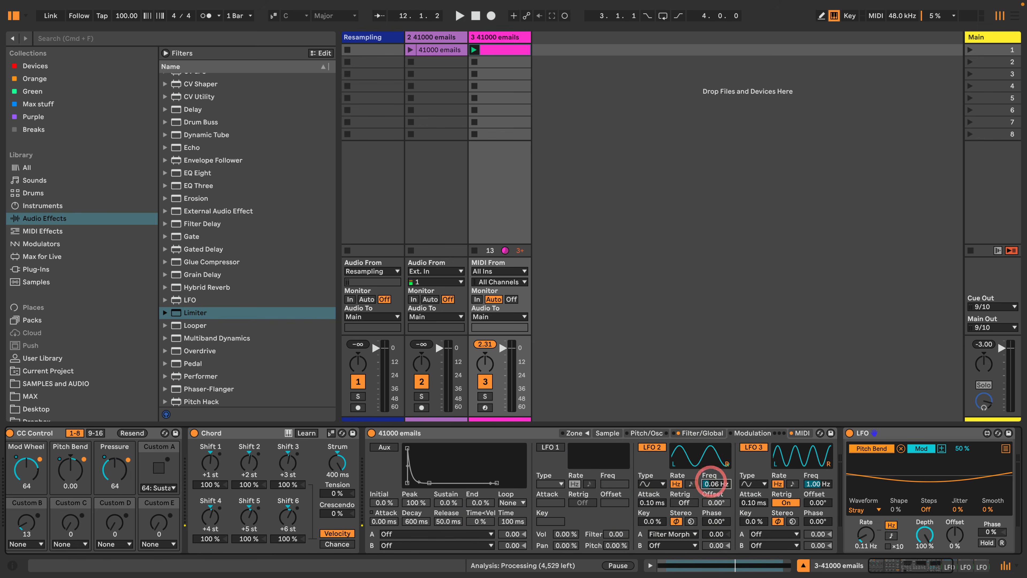
pyautogui.moveTo(715, 536); pyautogui.dragTo(716, 485)
# - Start playback and set the Sampler filter's frequency to 659 Hz and its resonance to 32%
pyautogui.press('space')
pyautogui.click(701, 430)
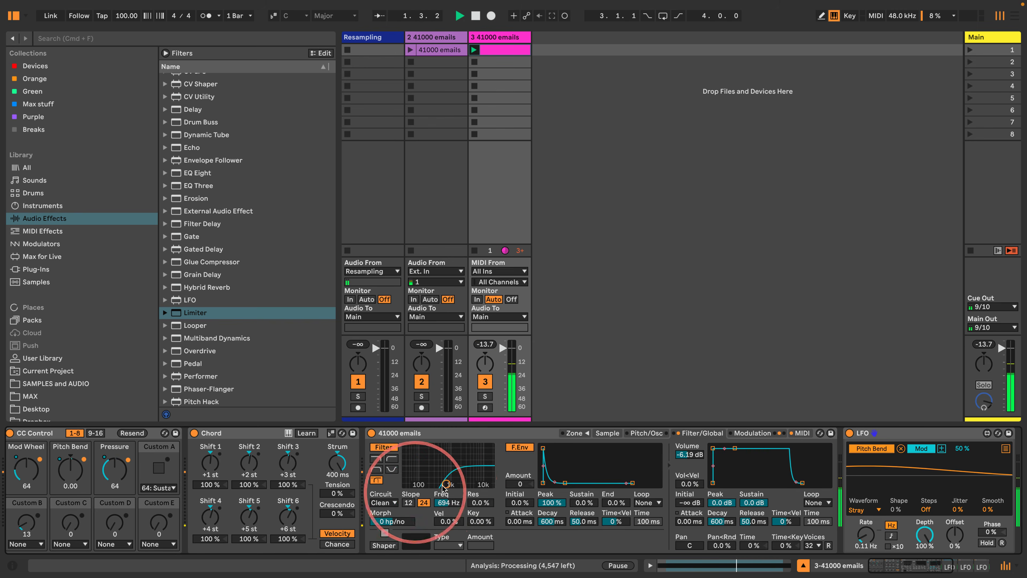
pyautogui.moveTo(445, 483); pyautogui.dragTo(441, 474)
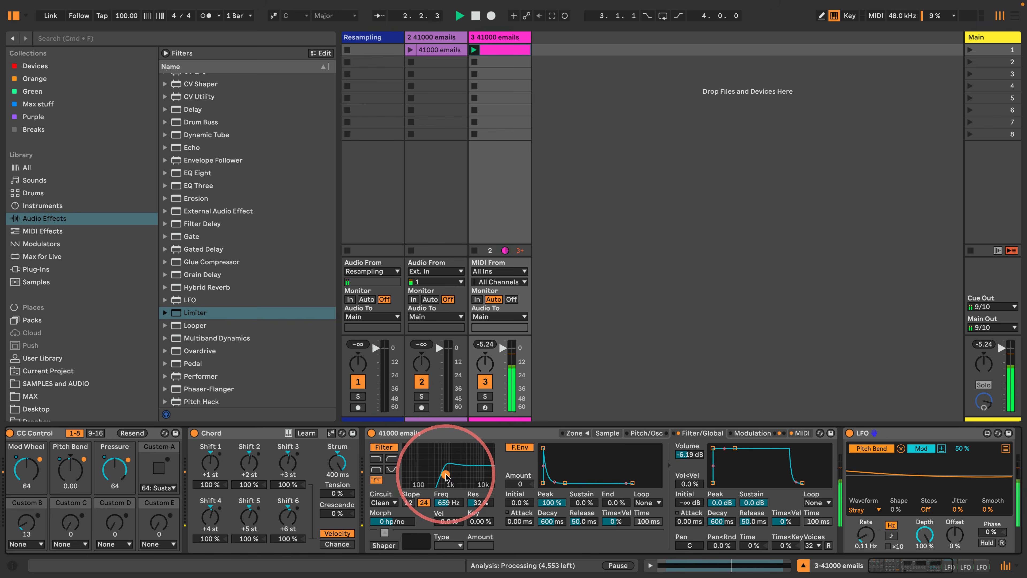
# - Set the frequency of the Sampler's LFO 2 to 0.12 Hz
pyautogui.click(746, 434)
pyautogui.moveTo(710, 484); pyautogui.dragTo(710, 484)
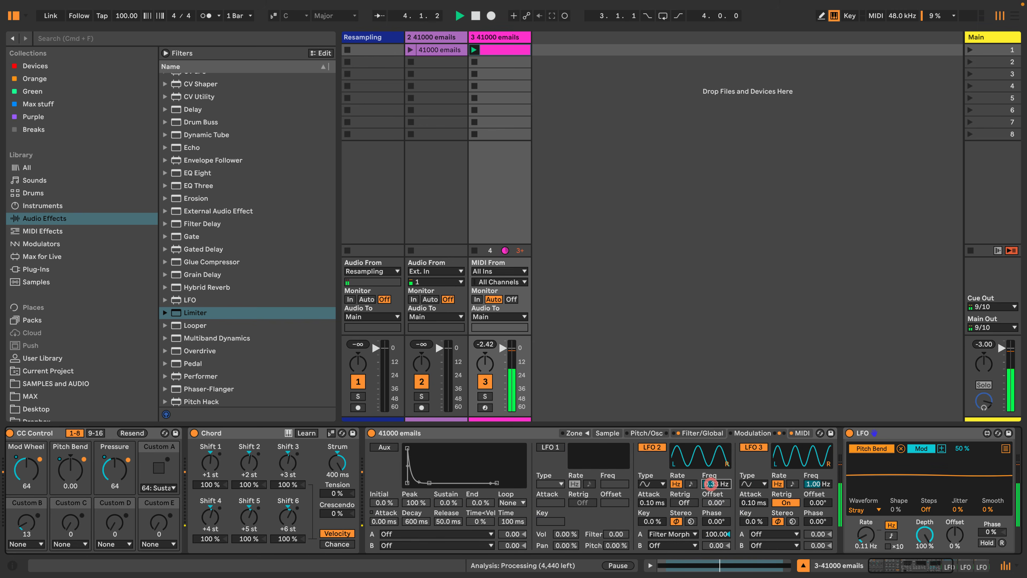
pyautogui.click(645, 484)
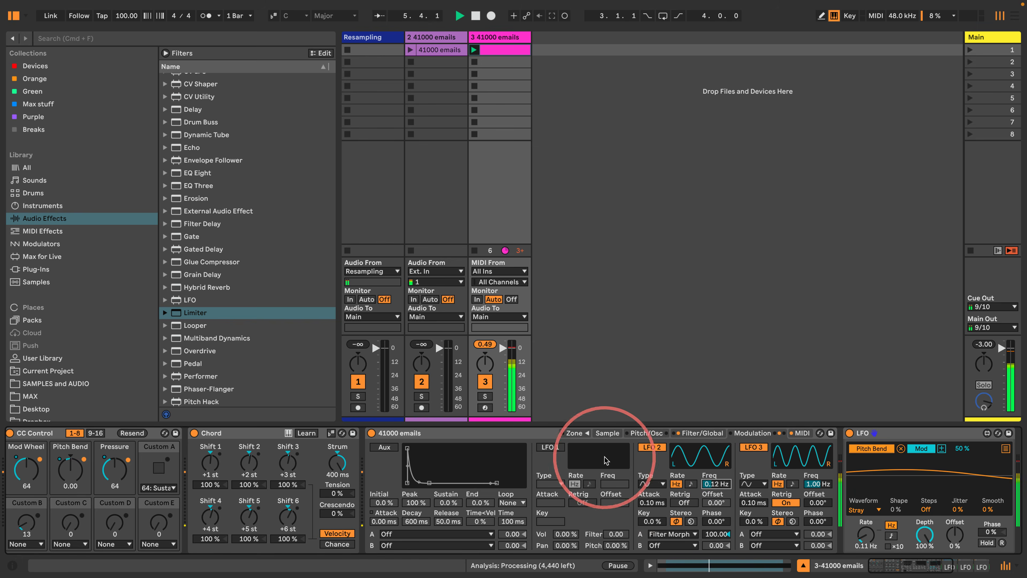
# - Enable LFO 1 with filter amount 24.0, retrigger off and frequency 0.05 Hz, and restart playback
pyautogui.click(548, 447)
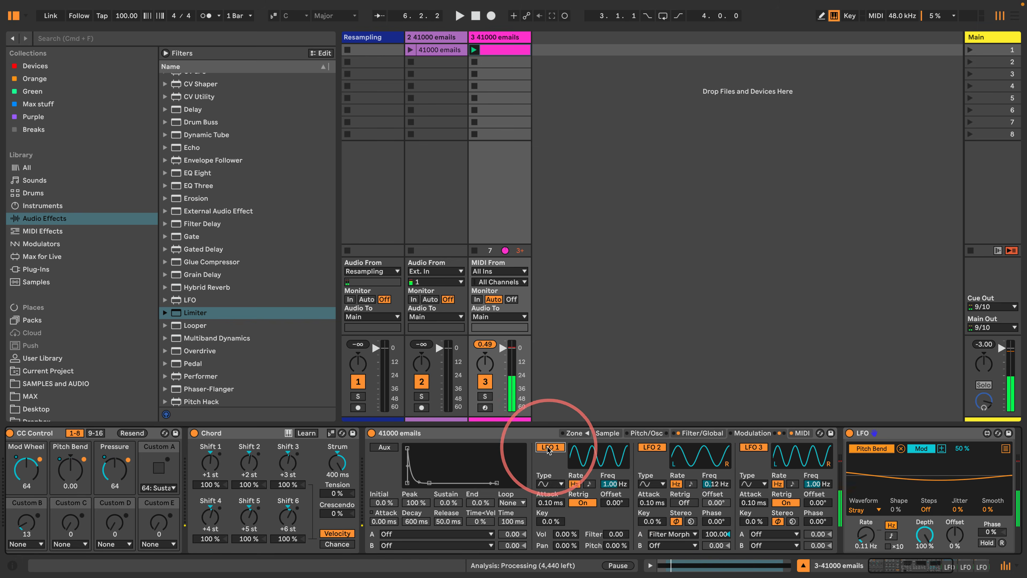
pyautogui.moveTo(613, 535); pyautogui.dragTo(613, 524)
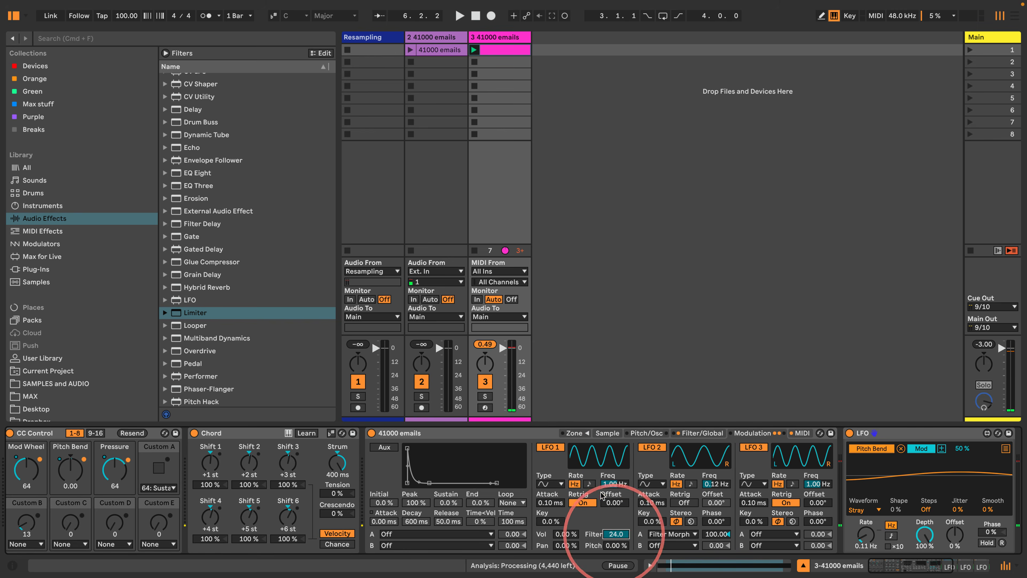
pyautogui.click(583, 502)
pyautogui.moveTo(614, 483); pyautogui.dragTo(614, 522)
pyautogui.press('space')
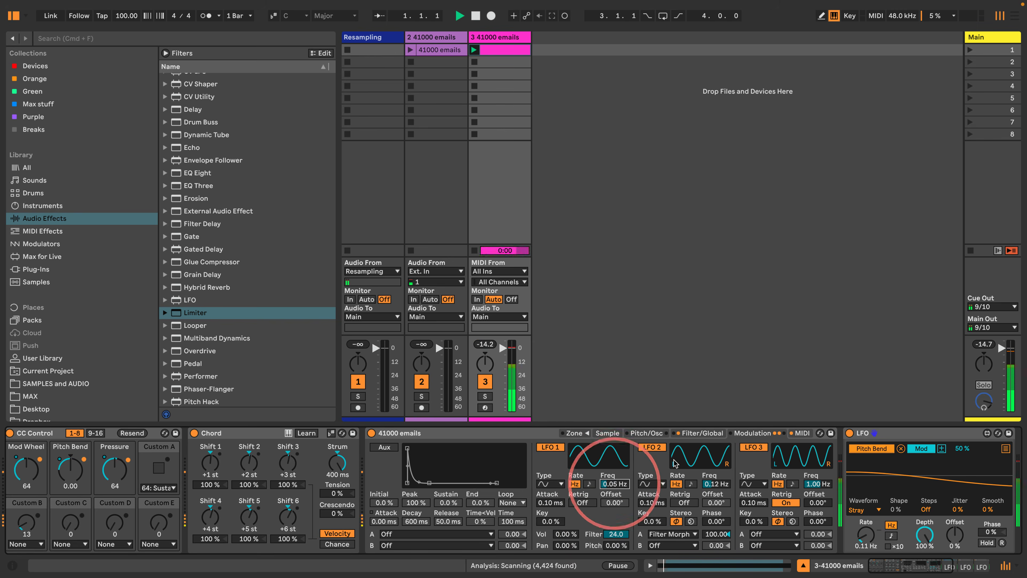
# - Turn off the Sampler's filter envelope
pyautogui.click(702, 433)
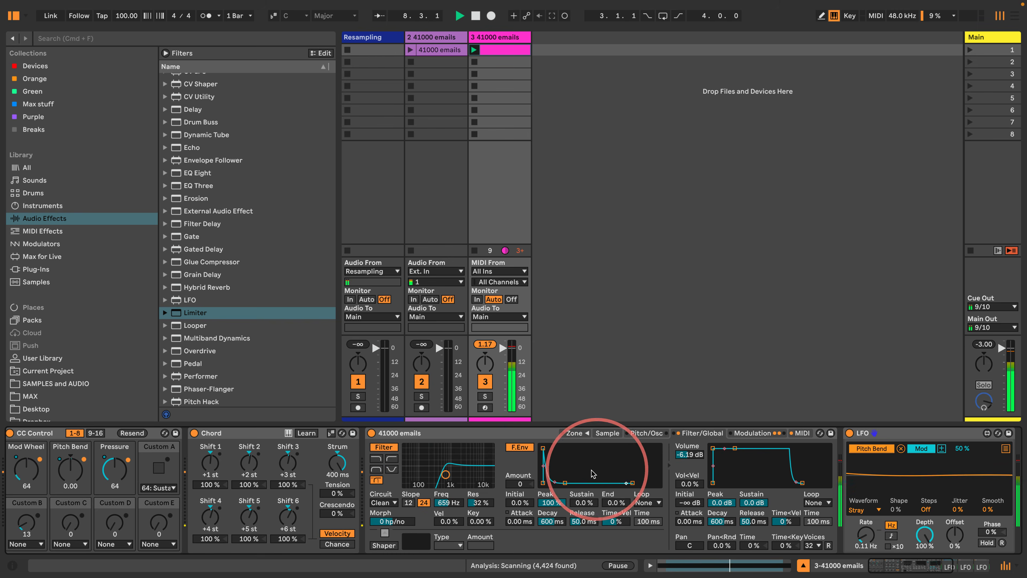
pyautogui.click(518, 447)
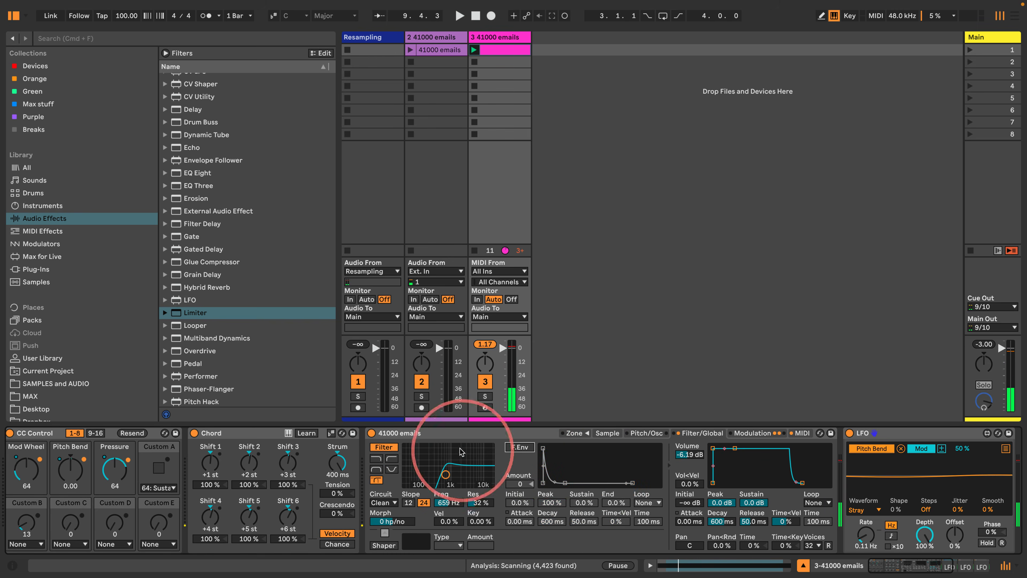
# - Assign LFO 3's destination A to Filter Res with amount 100, frequency 0.02 Hz and retrigger off
pyautogui.click(750, 434)
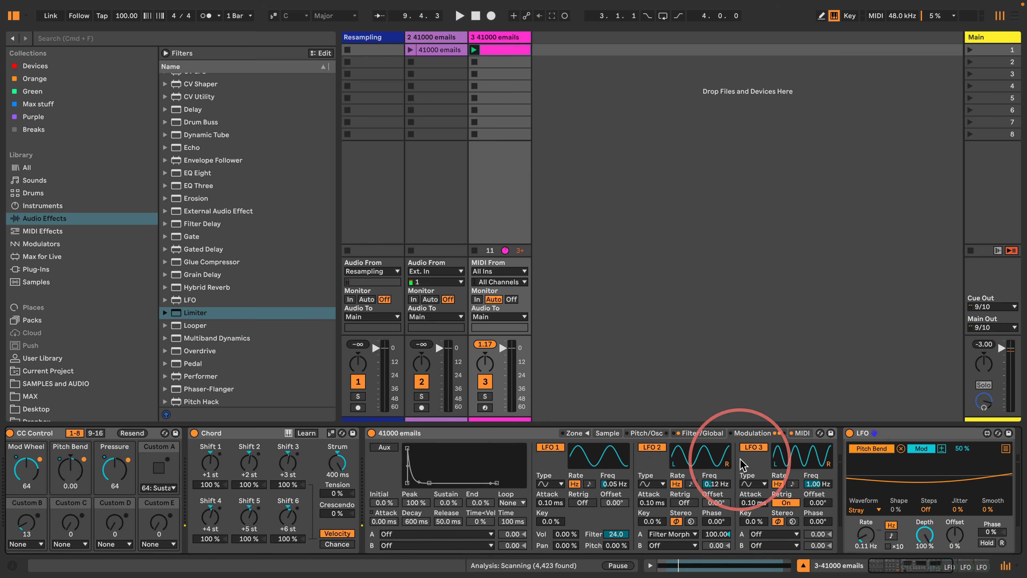
pyautogui.click(769, 534)
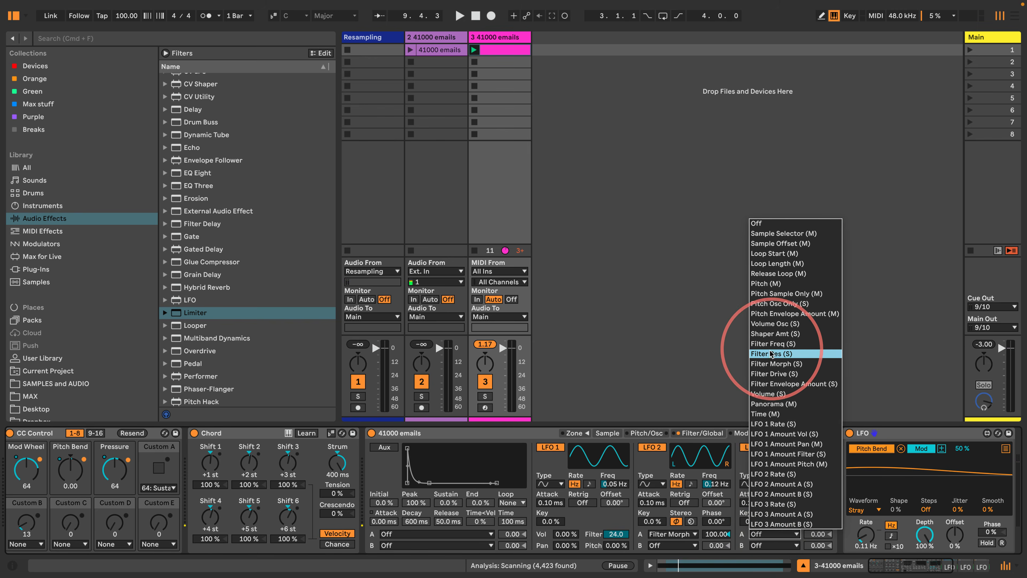
pyautogui.click(784, 353)
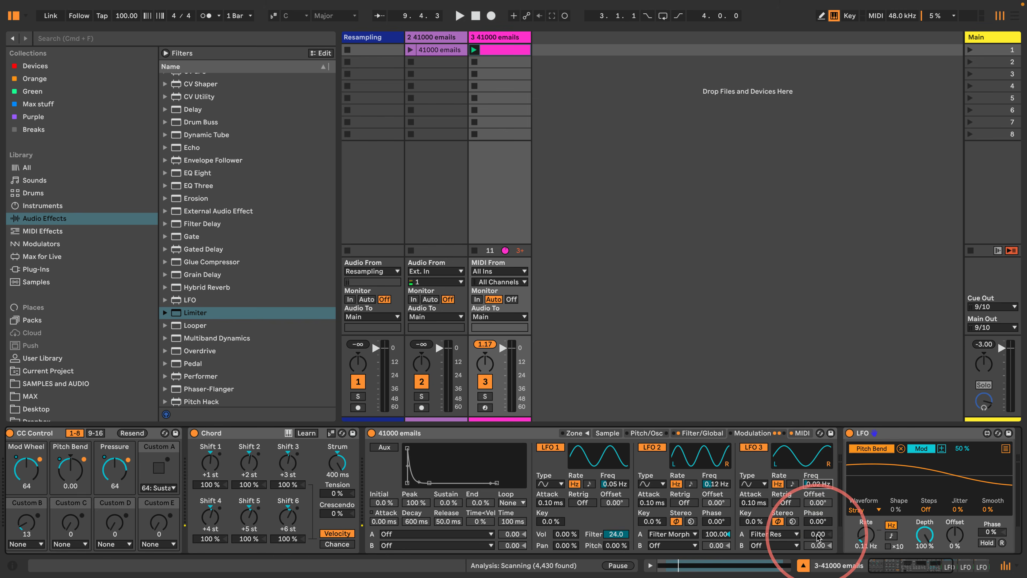
# - Set the Sampler filter's resonance to 0%, start playback and show the LFO settings again
pyautogui.click(696, 433)
pyautogui.press('space')
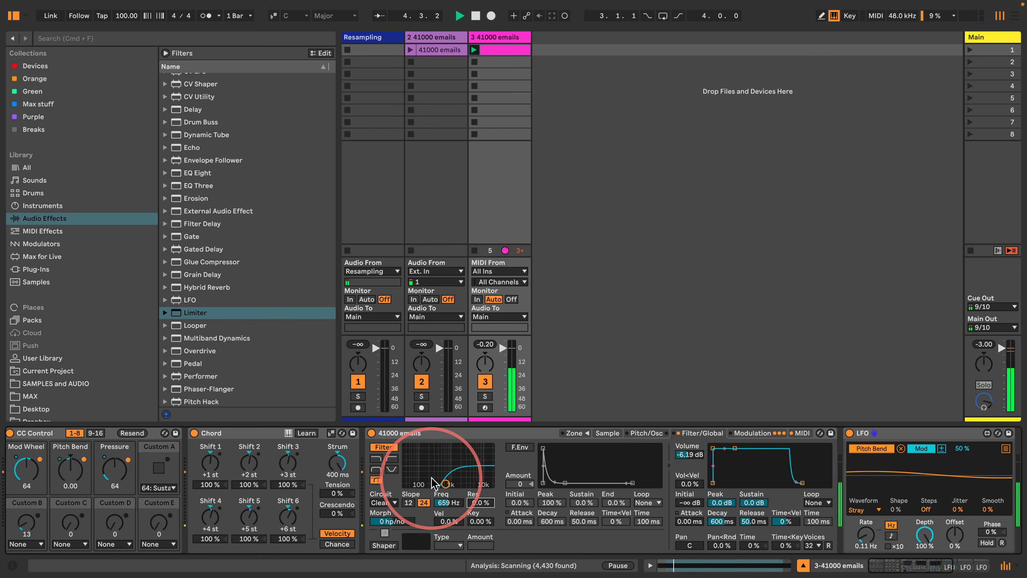
pyautogui.click(751, 432)
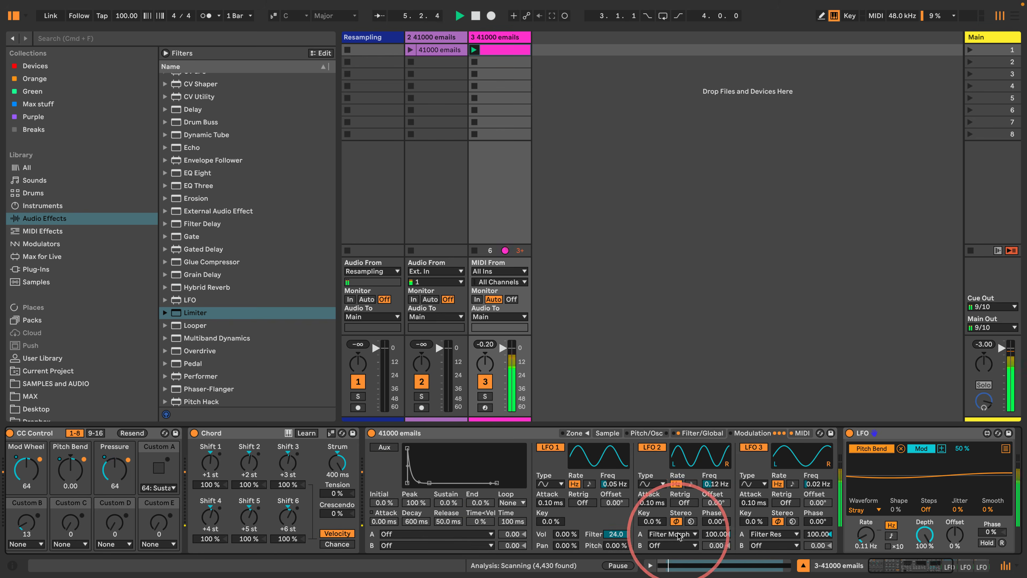
# - Audition the Sampler filter's frequency by sweeping it down and back to 659 Hz, and restart playback
pyautogui.click(688, 433)
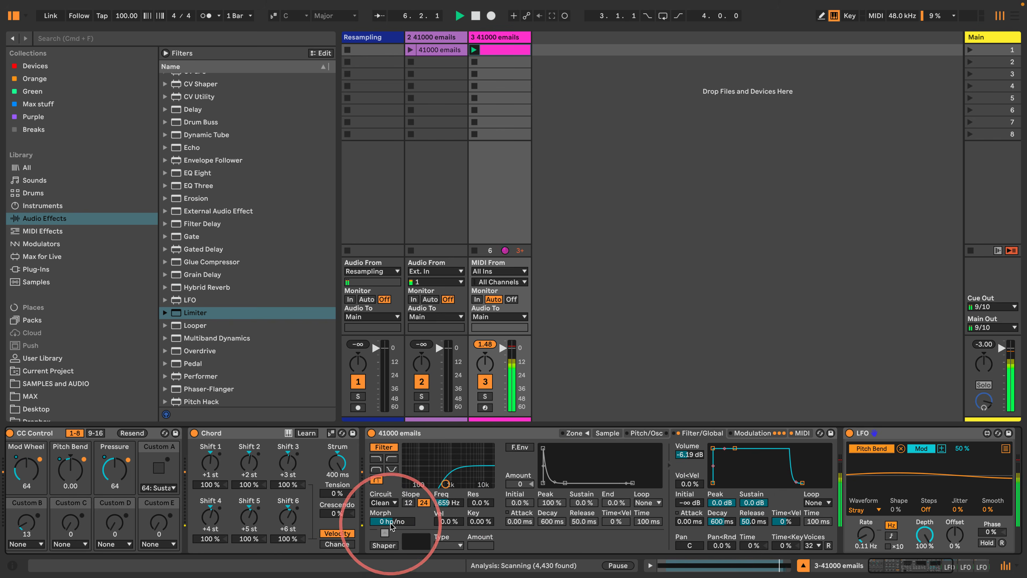
pyautogui.moveTo(445, 483); pyautogui.dragTo(427, 483)
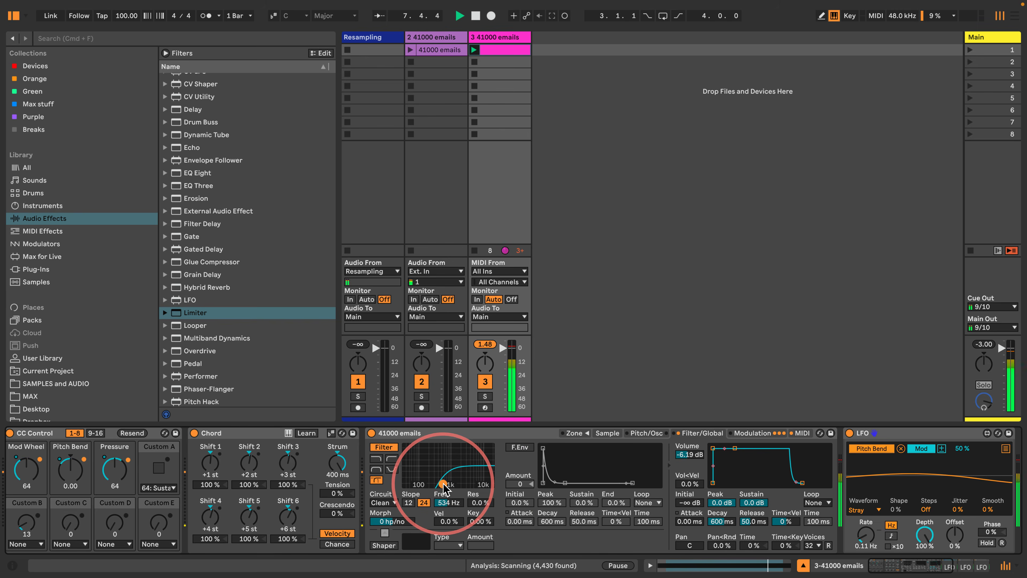
pyautogui.moveTo(440, 484); pyautogui.dragTo(445, 484)
pyautogui.press('space')
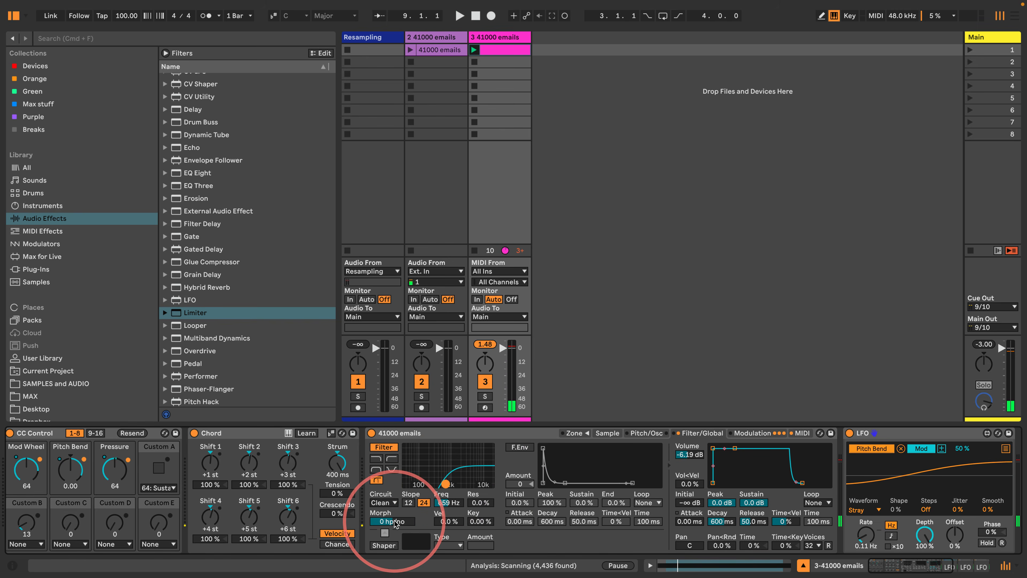
pyautogui.press('space')
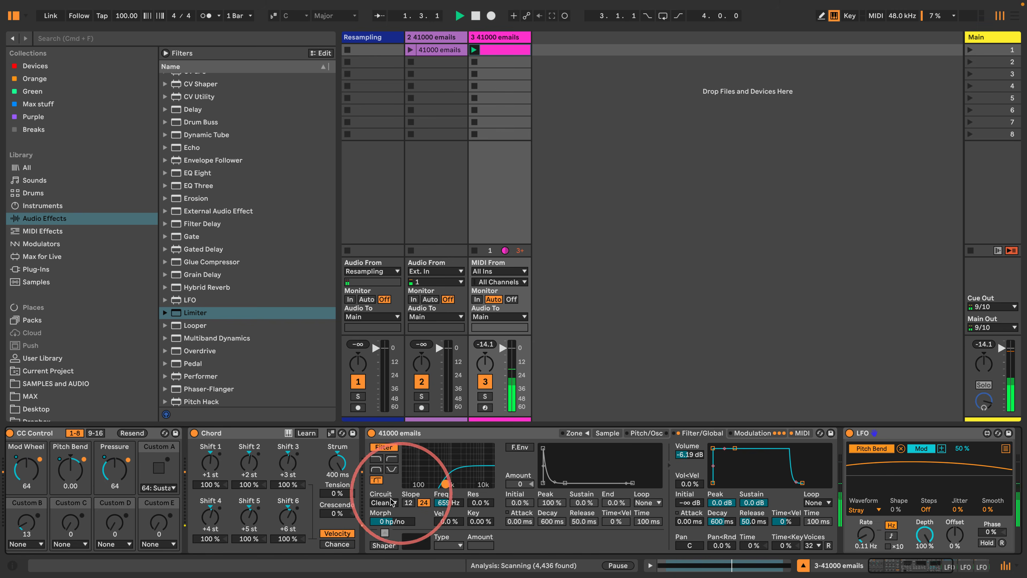
# - Assign CC Control's Custom B to 4: Foot Controller and raise its value to 86, with the Sampler's MIDI mappings shown
pyautogui.click(749, 437)
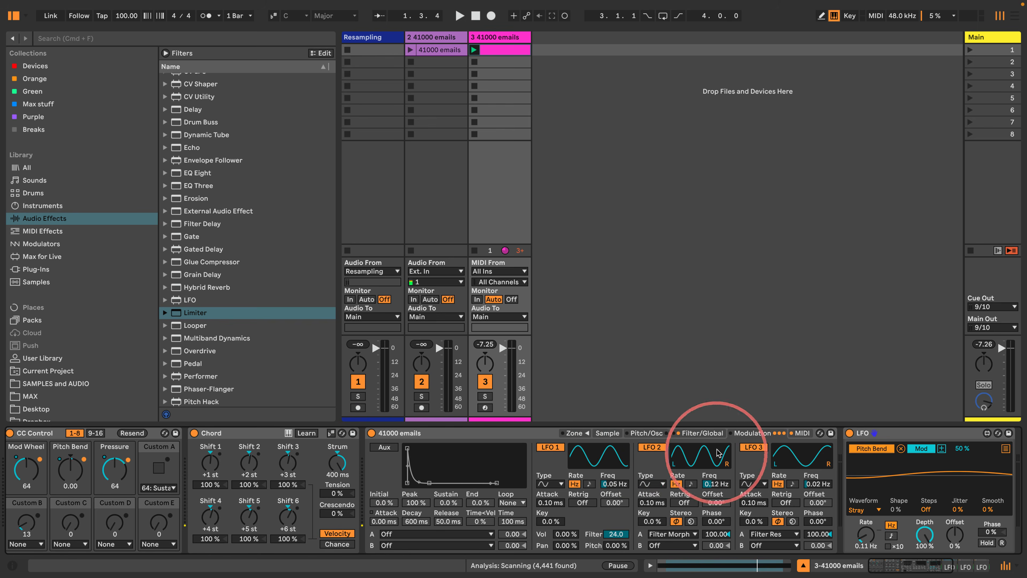
pyautogui.click(800, 433)
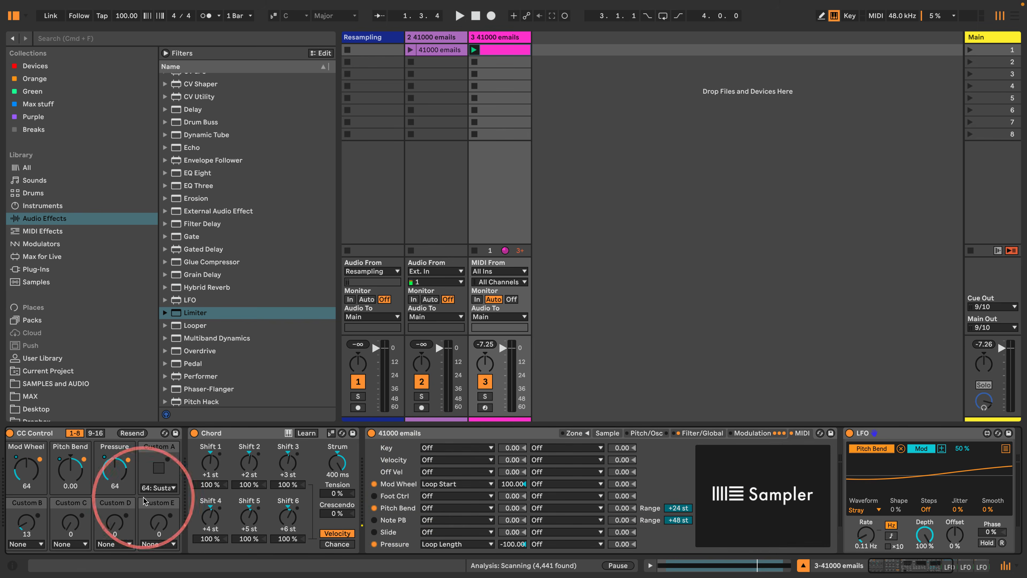
pyautogui.click(25, 544)
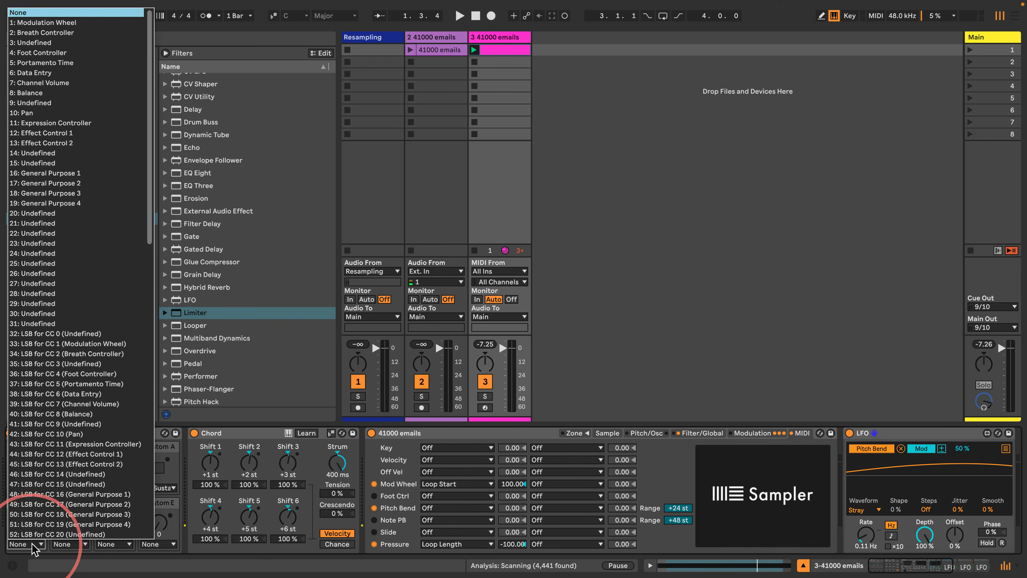
pyautogui.click(49, 52)
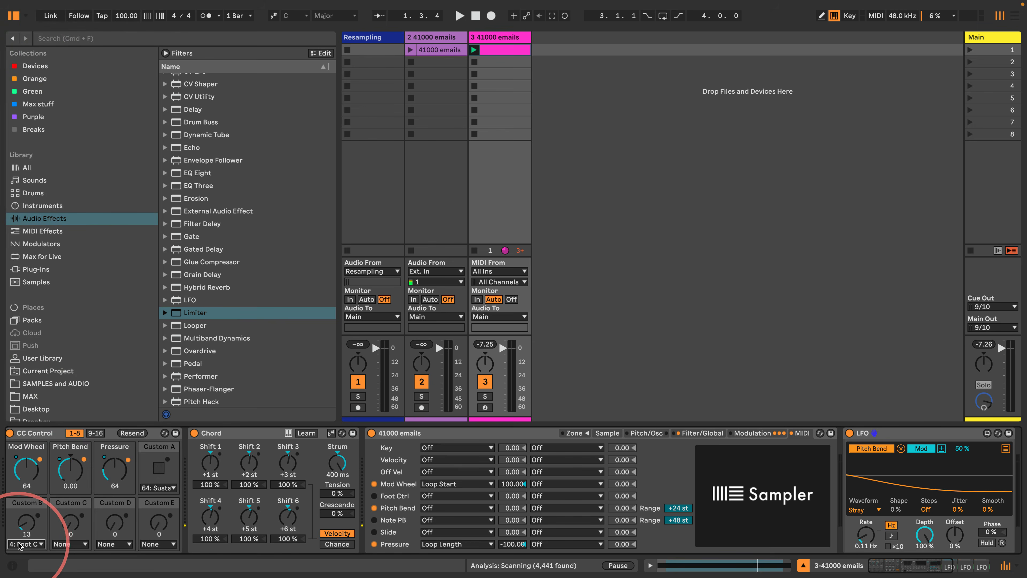
pyautogui.moveTo(26, 526); pyautogui.dragTo(26, 517)
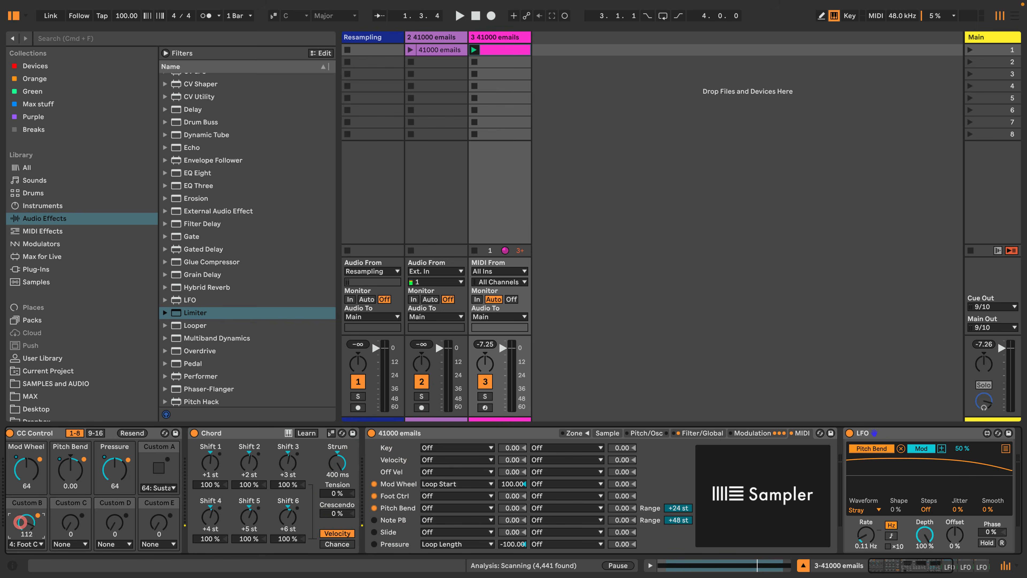
# - Map the Sampler's Foot Ctrl source to LFO 2 Rate with amount 100 and show the LFO settings
pyautogui.click(472, 497)
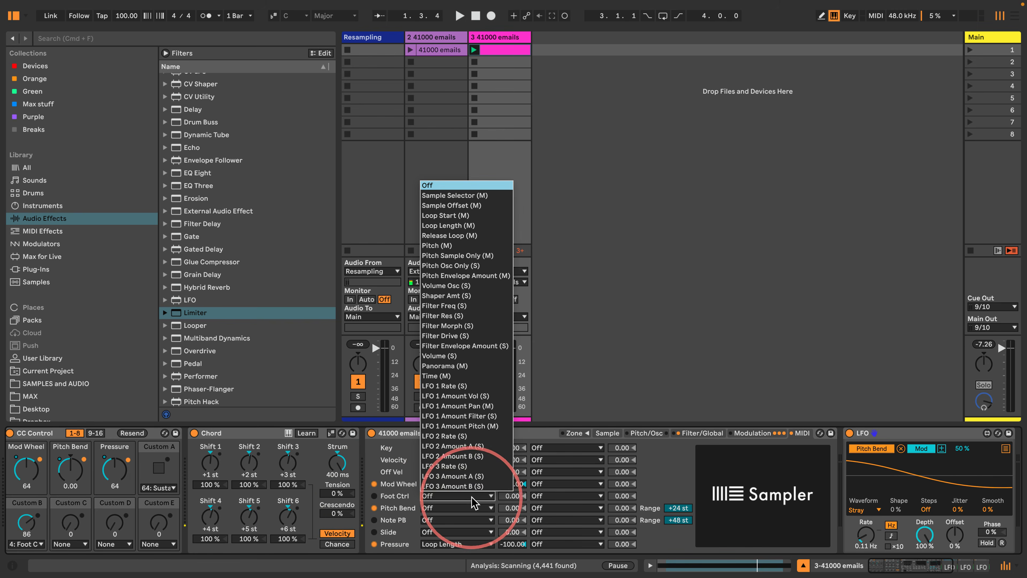
pyautogui.click(444, 436)
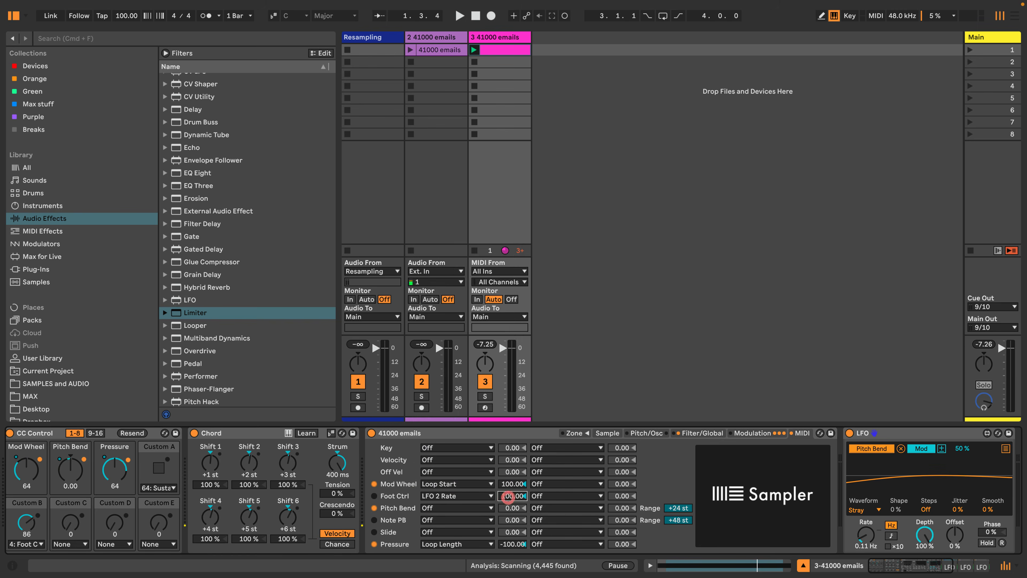
pyautogui.click(750, 432)
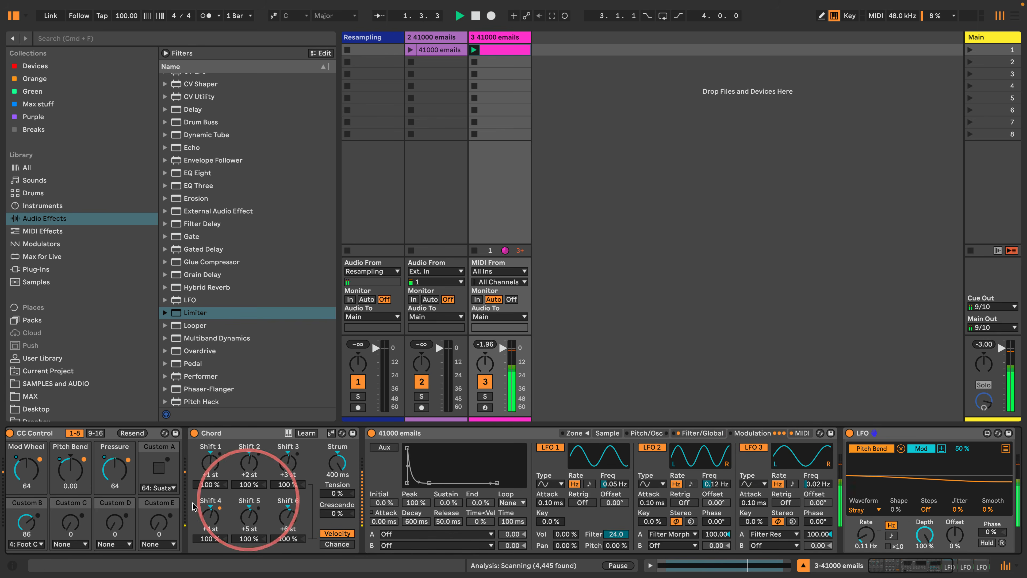
# - Sweep Custom B up and down during playback and check the Foot Ctrl activity in the Sampler's MIDI mappings
pyautogui.moveTo(26, 522); pyautogui.dragTo(26, 521)
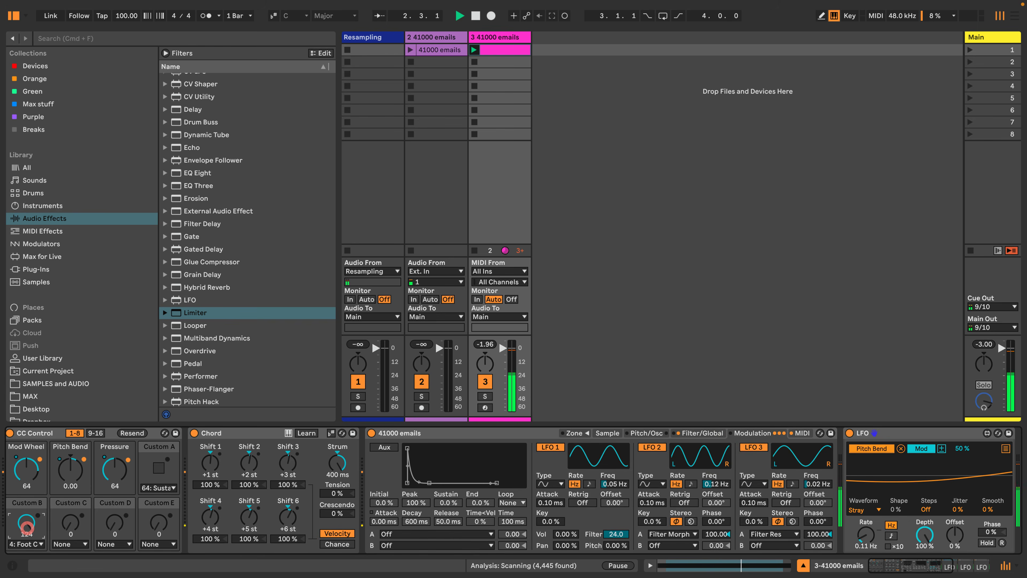
pyautogui.moveTo(27, 527); pyautogui.dragTo(27, 530)
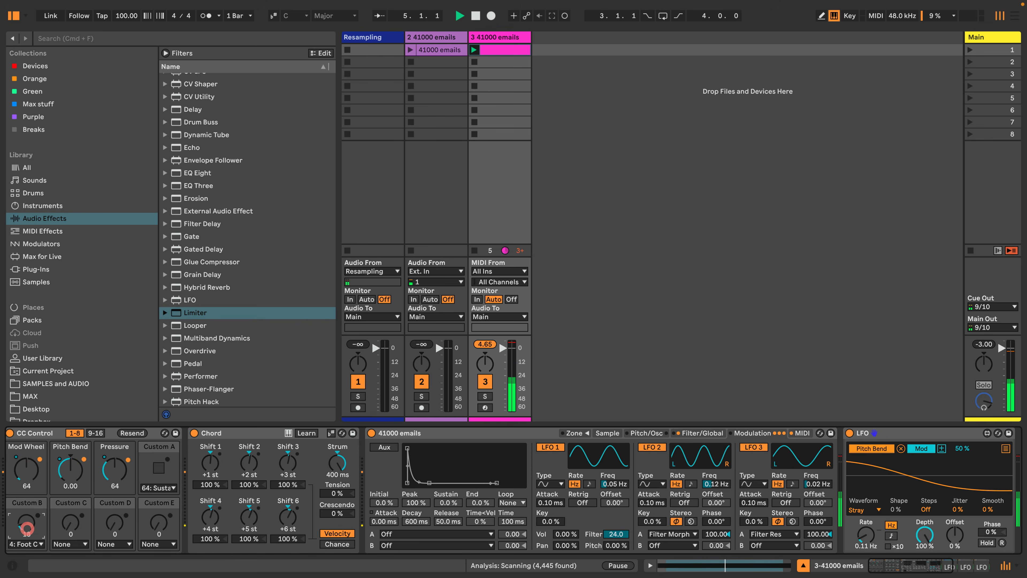
pyautogui.click(801, 432)
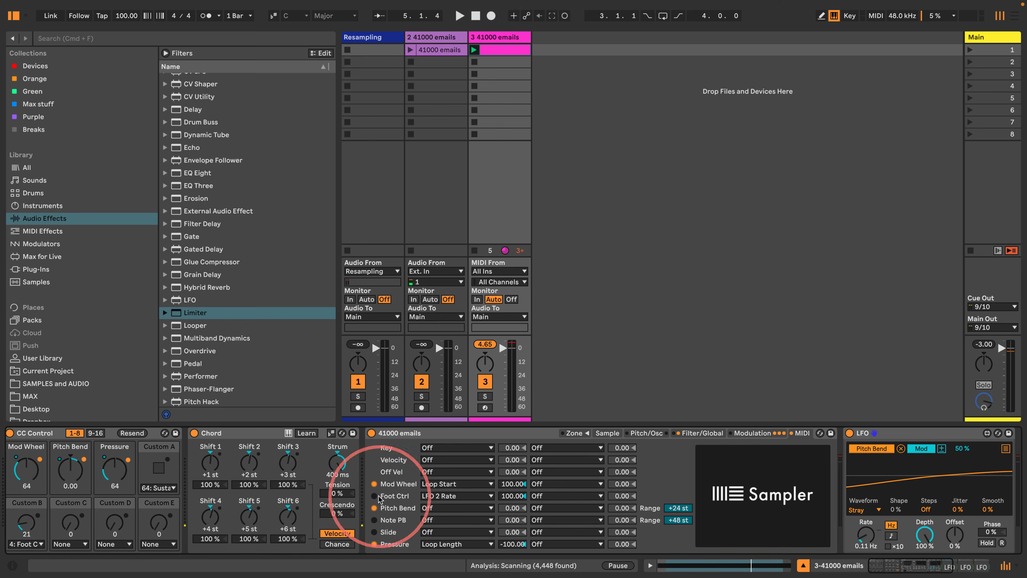
pyautogui.click(25, 521)
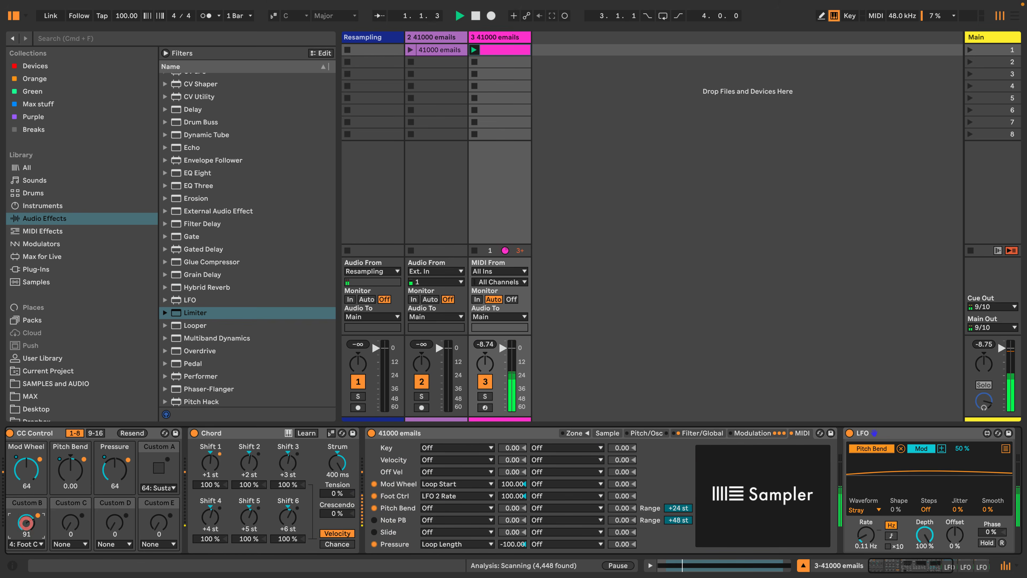
# - Set the Sampler's LFO 2 frequency to 30 Hz and lower Custom B to 7
pyautogui.click(752, 433)
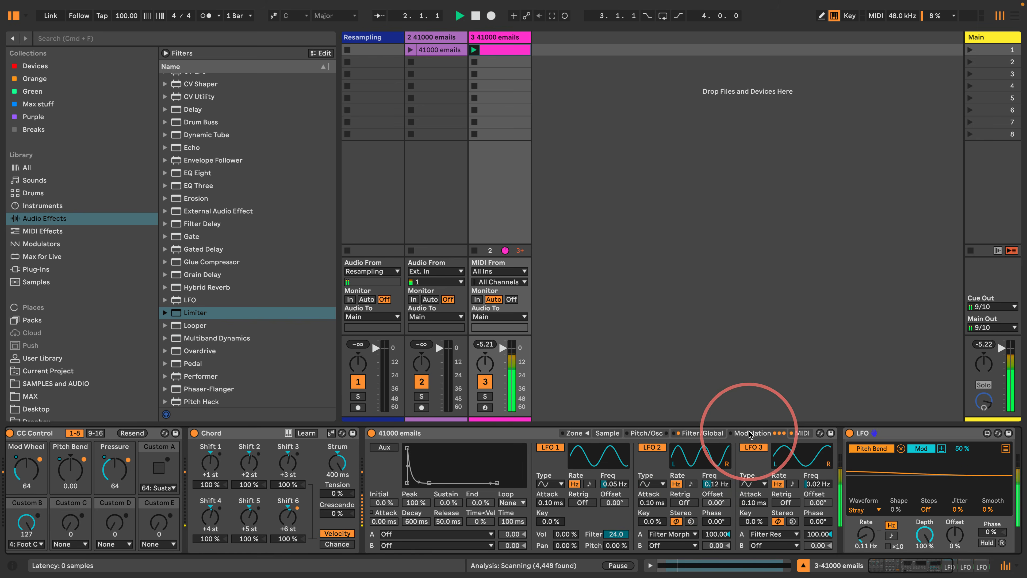
pyautogui.moveTo(714, 483); pyautogui.dragTo(715, 485)
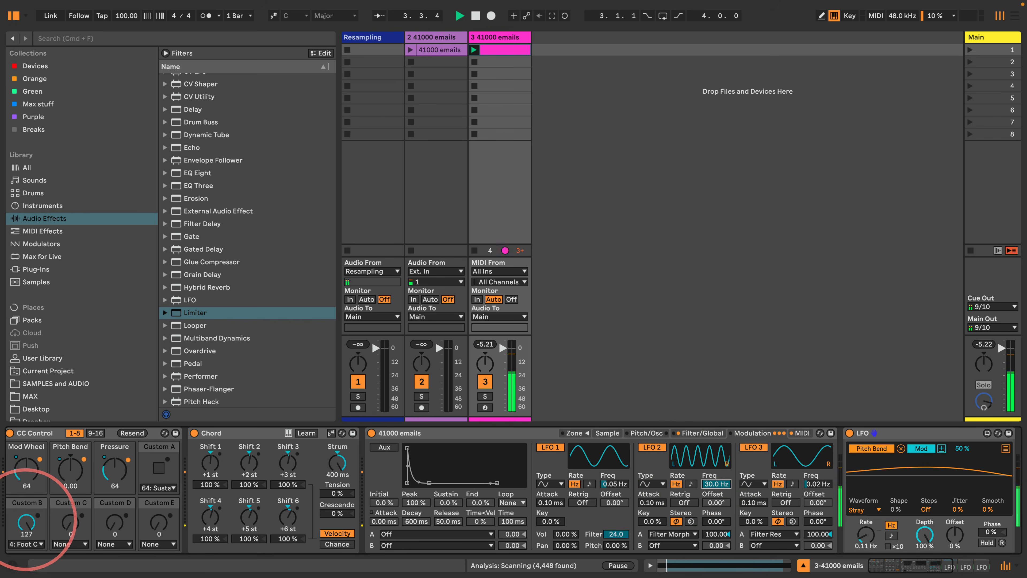
pyautogui.moveTo(25, 521); pyautogui.dragTo(25, 538)
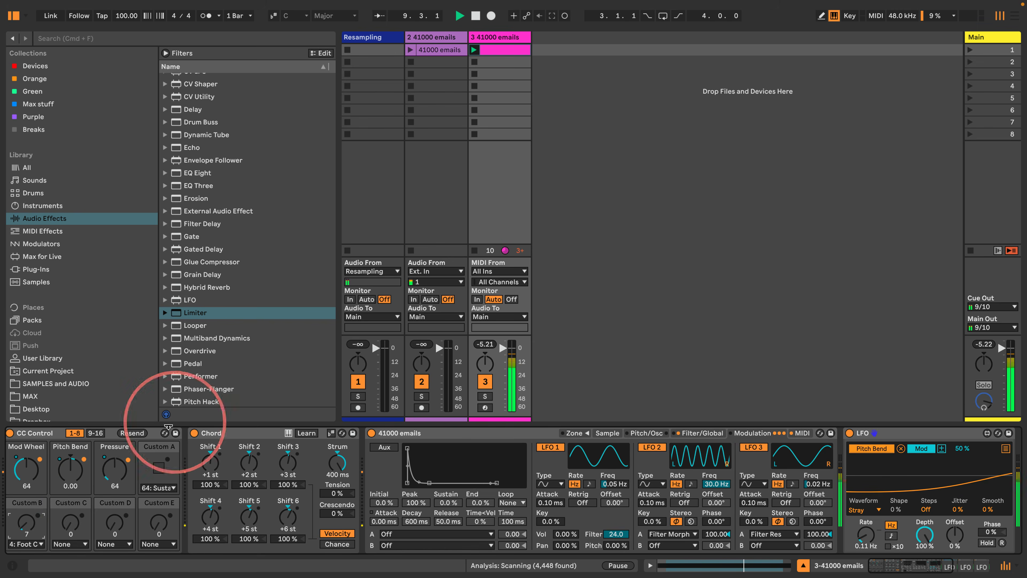
# - Add another LFO device mapped to Custom B, using the Stray waveform at 0.09 Hz, and start playback
pyautogui.moveTo(172, 299); pyautogui.dragTo(843, 457)
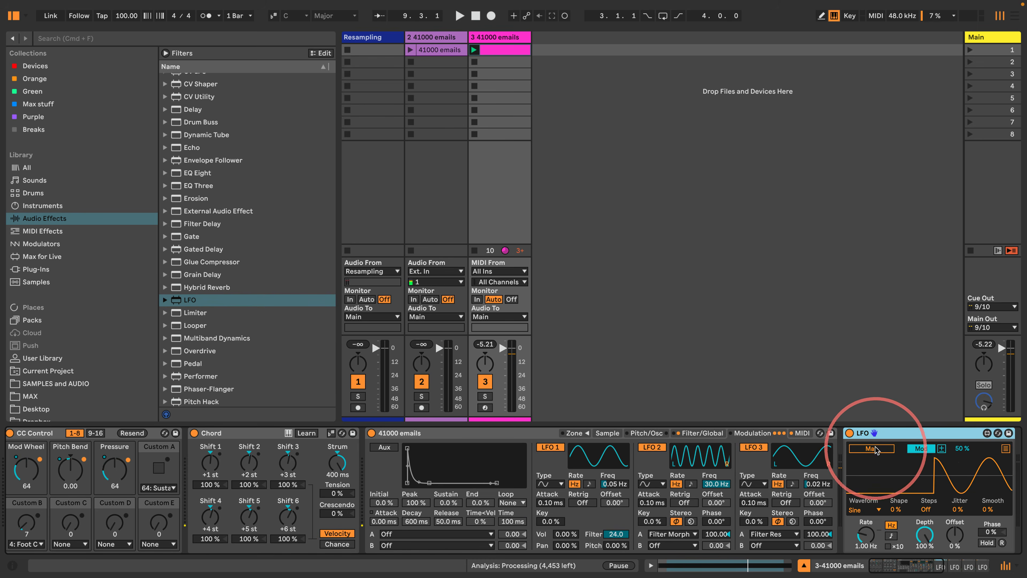
pyautogui.click(24, 526)
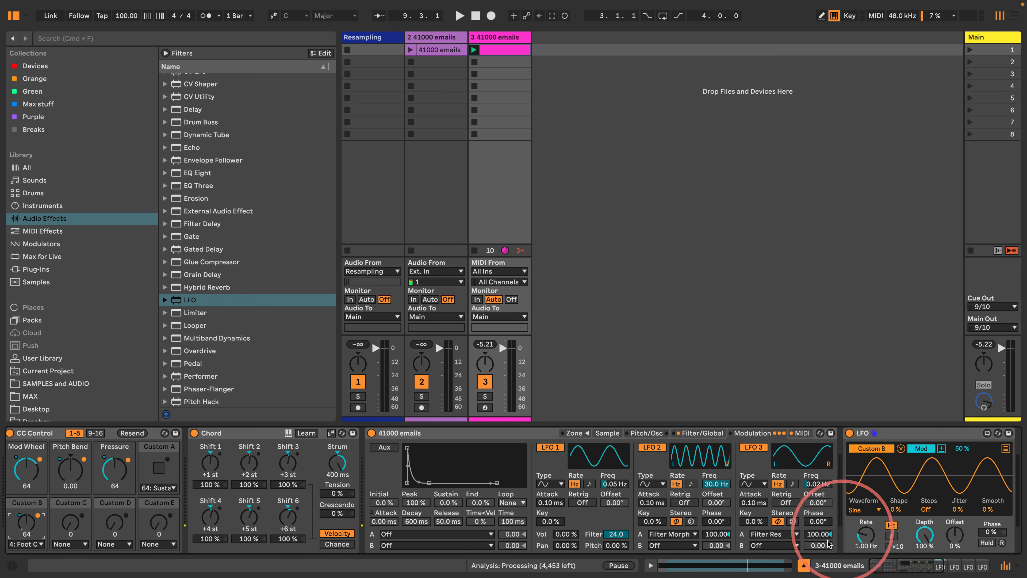
pyautogui.press('space')
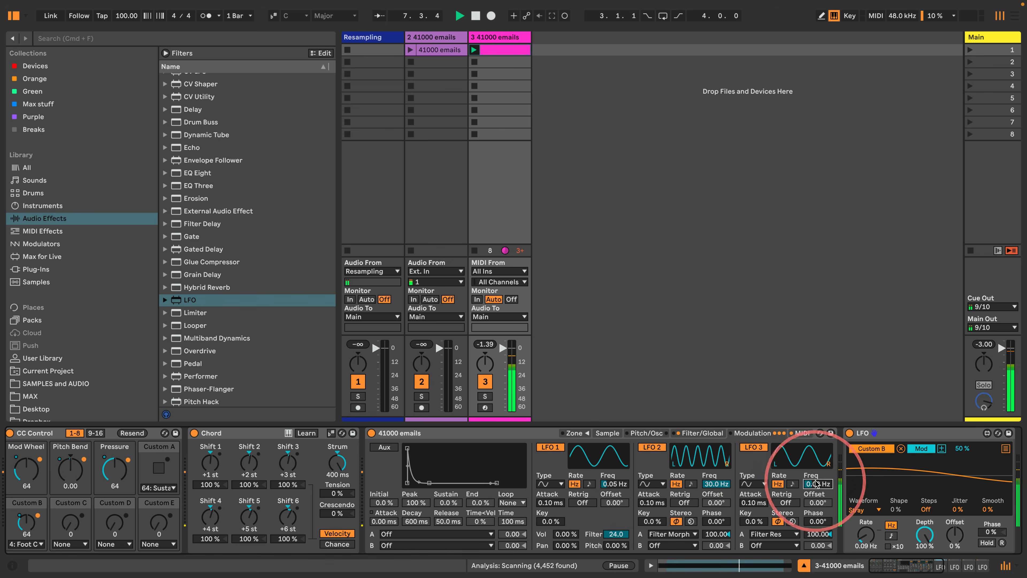
# - Assign CC Control's Custom C to 74: MPE Slide (Sound Controller 5) and set its value to 65, with the Sampler's MIDI mappings shown
pyautogui.click(801, 432)
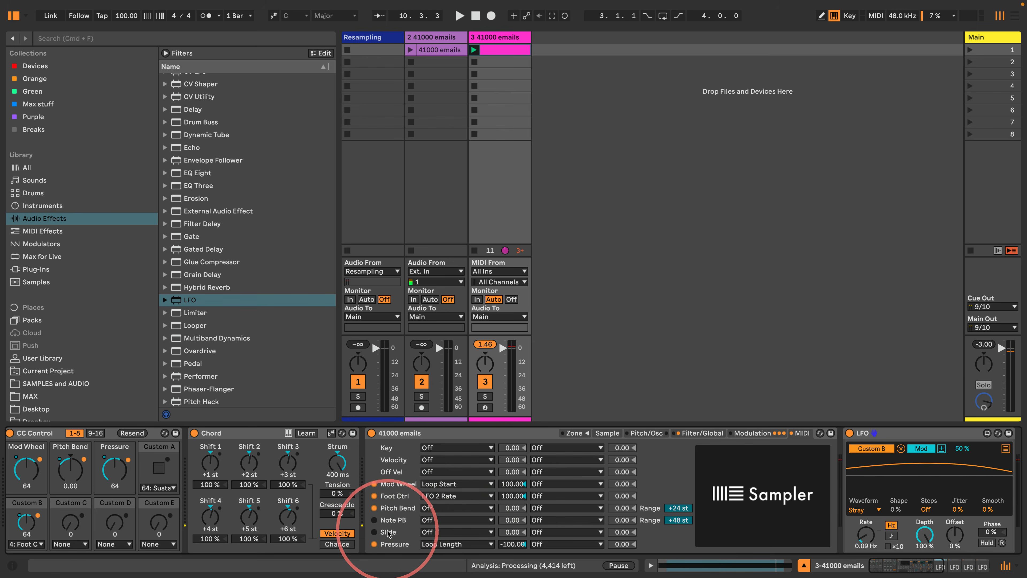
pyautogui.click(69, 544)
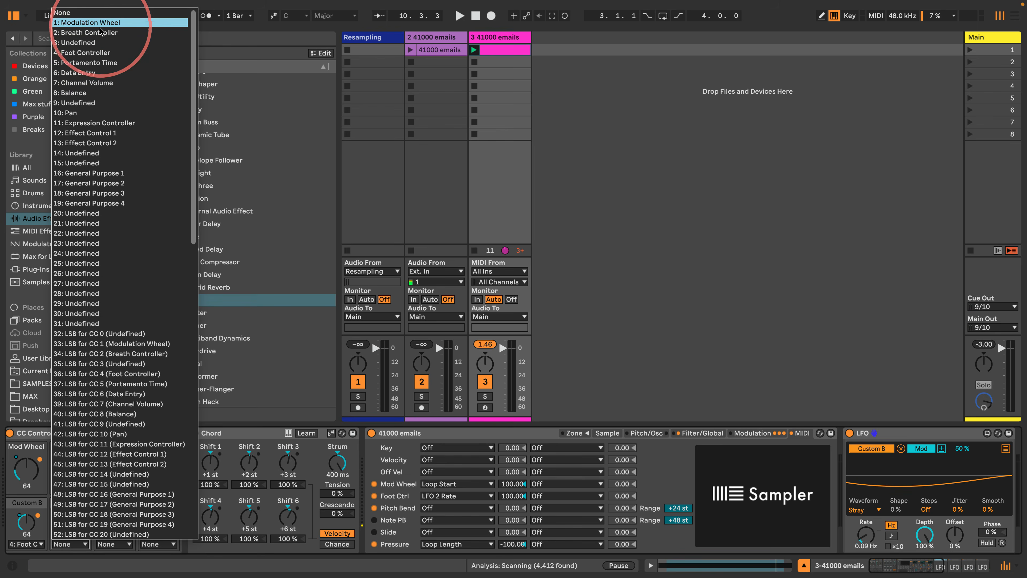
pyautogui.scroll(-3, 100, 182)
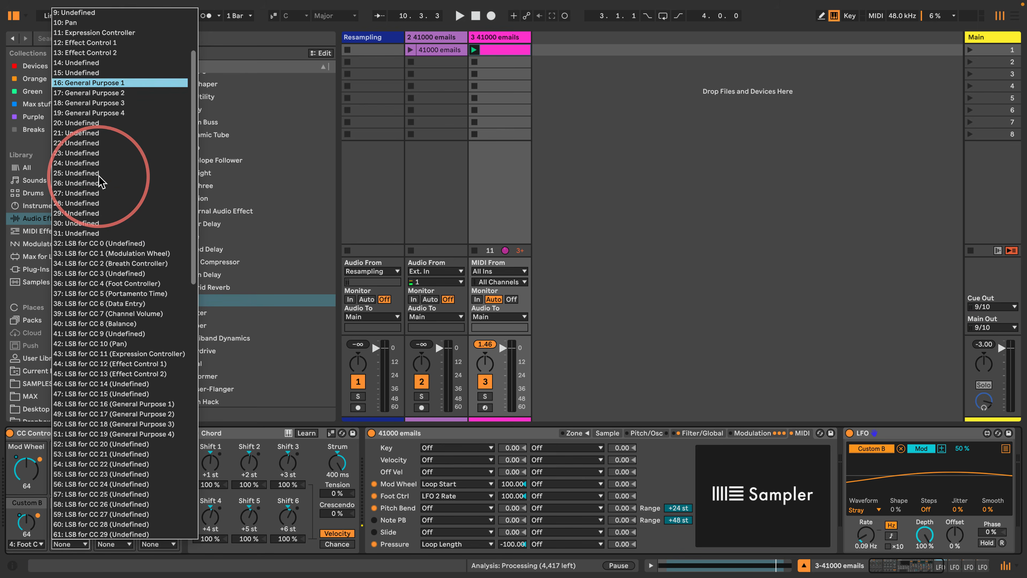
pyautogui.scroll(-3, 119, 253)
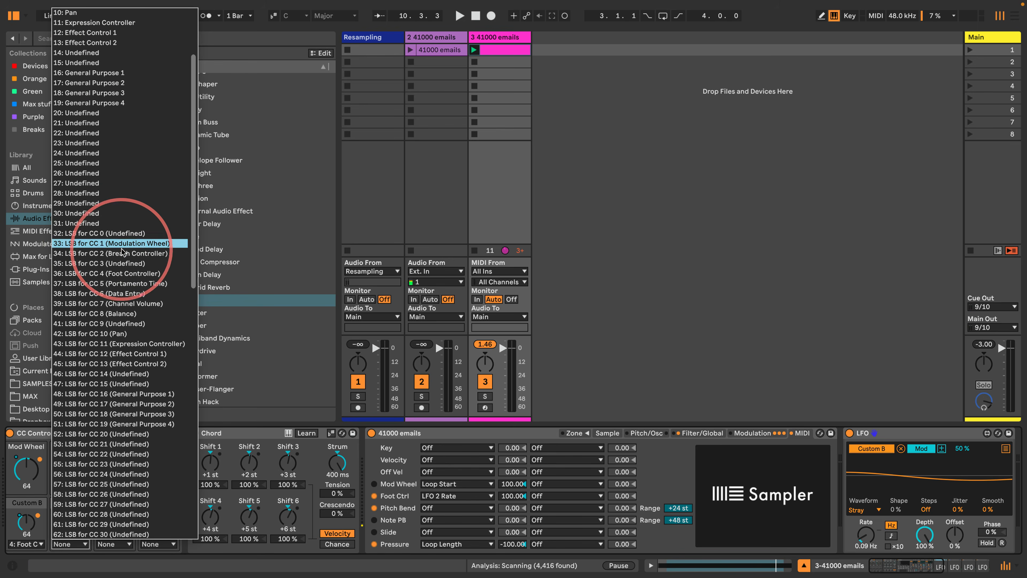
pyautogui.scroll(-3, 120, 253)
pyautogui.scroll(-2, 120, 251)
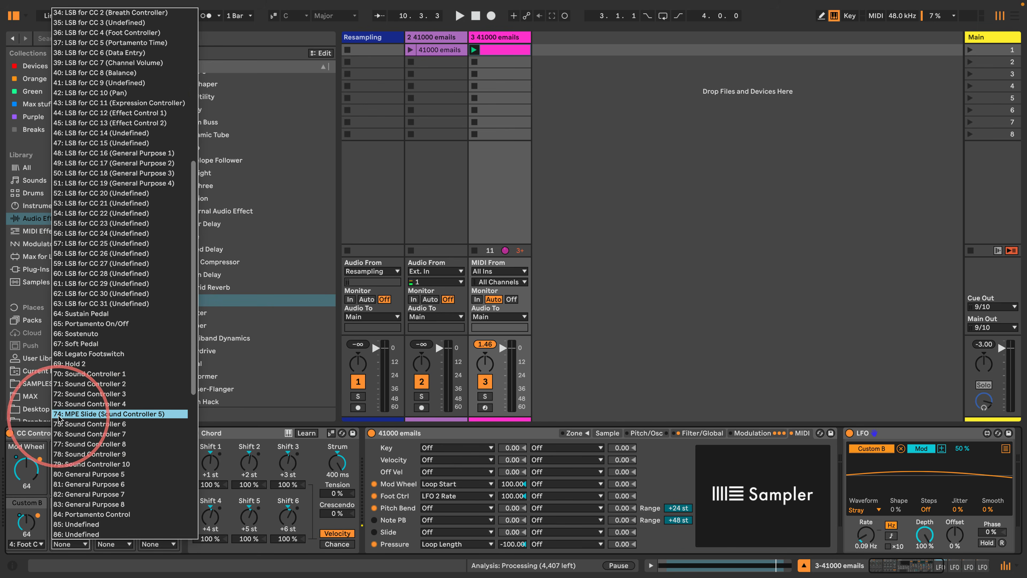
pyautogui.click(92, 417)
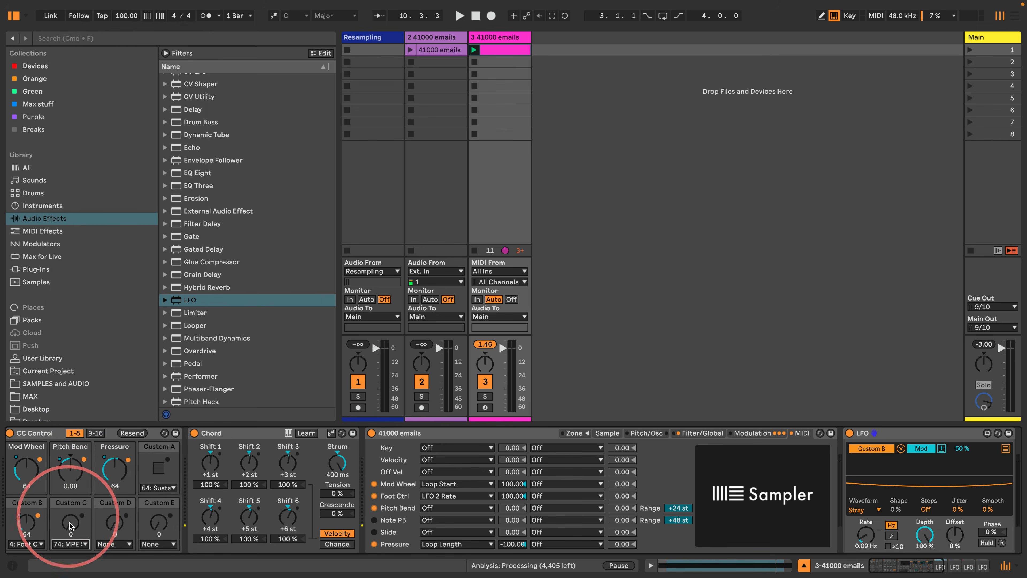
pyautogui.moveTo(71, 523); pyautogui.dragTo(71, 519)
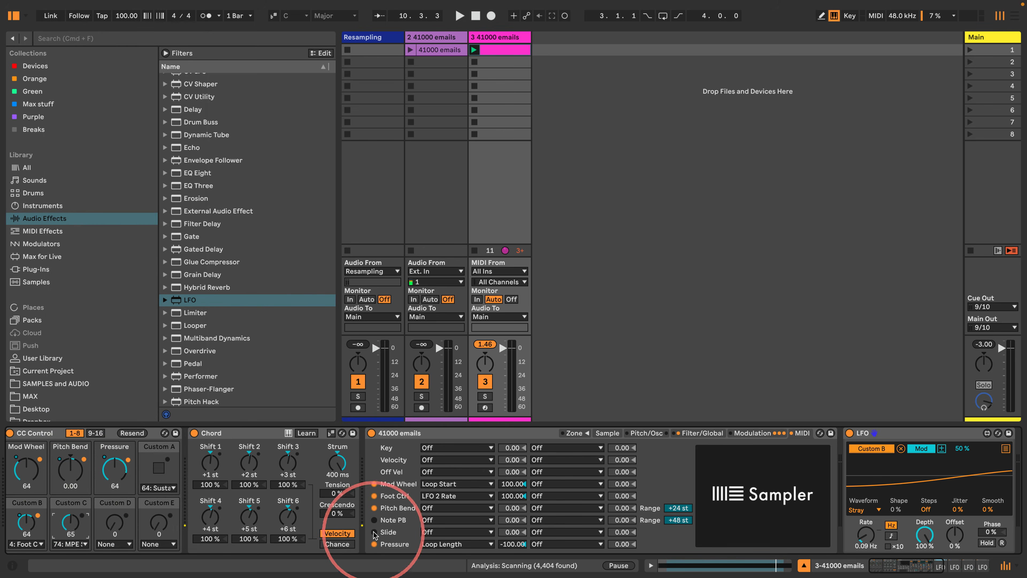
# - Examine the range of MIDI CC assignments available for Custom C, keeping 74: MPE Slide
pyautogui.click(69, 542)
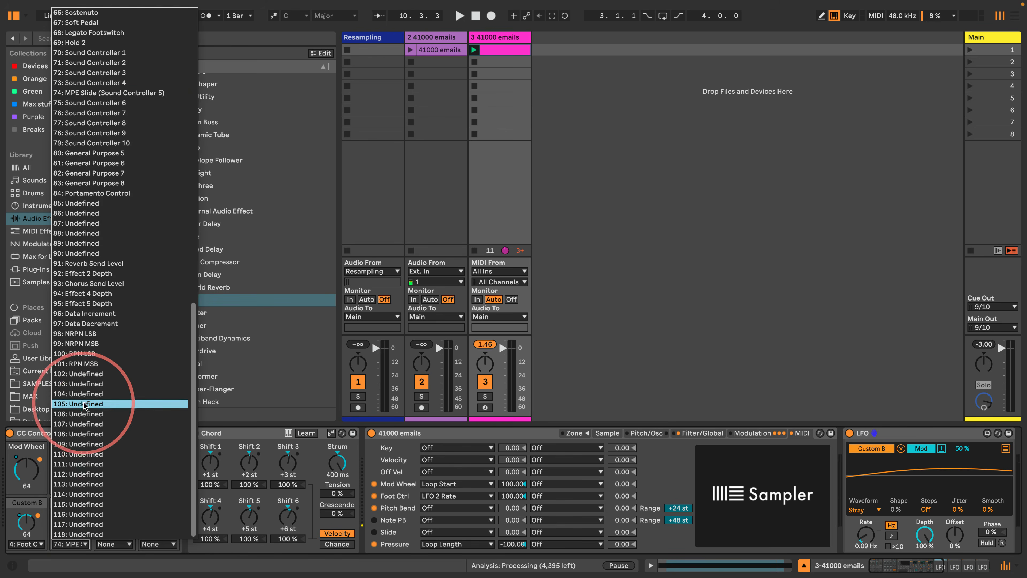
pyautogui.click(34, 432)
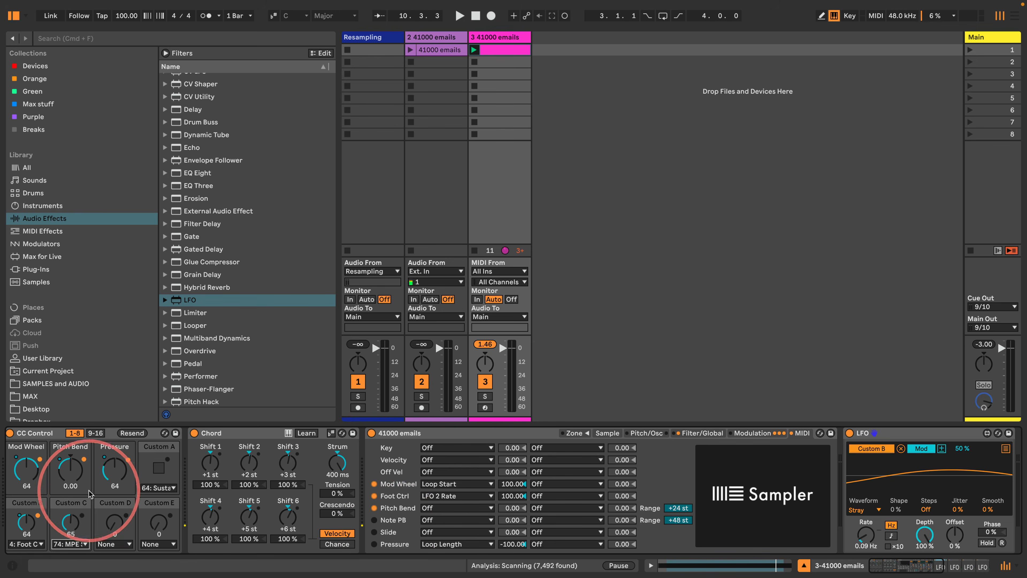
pyautogui.click(70, 544)
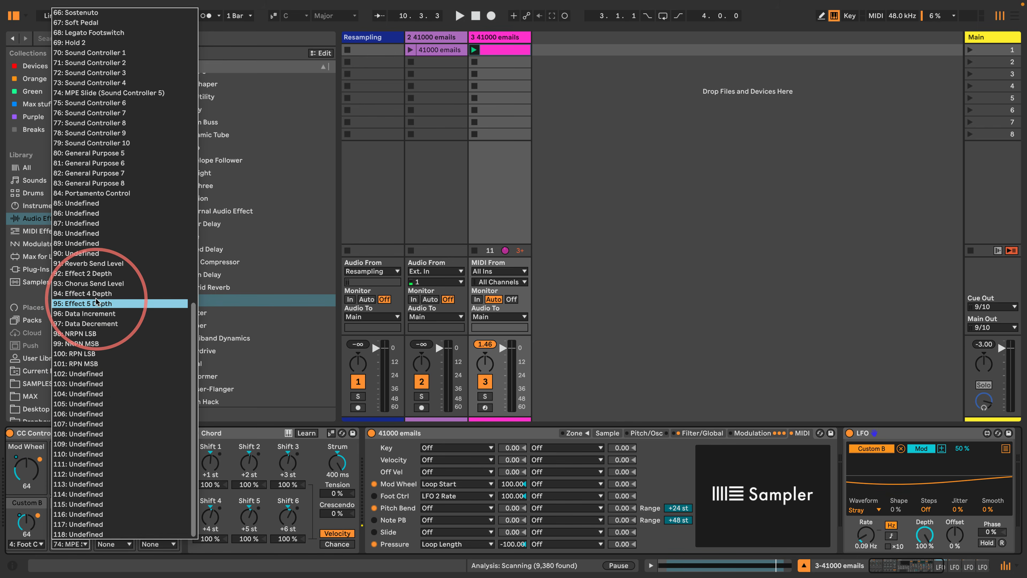
pyautogui.scroll(15, 96, 396)
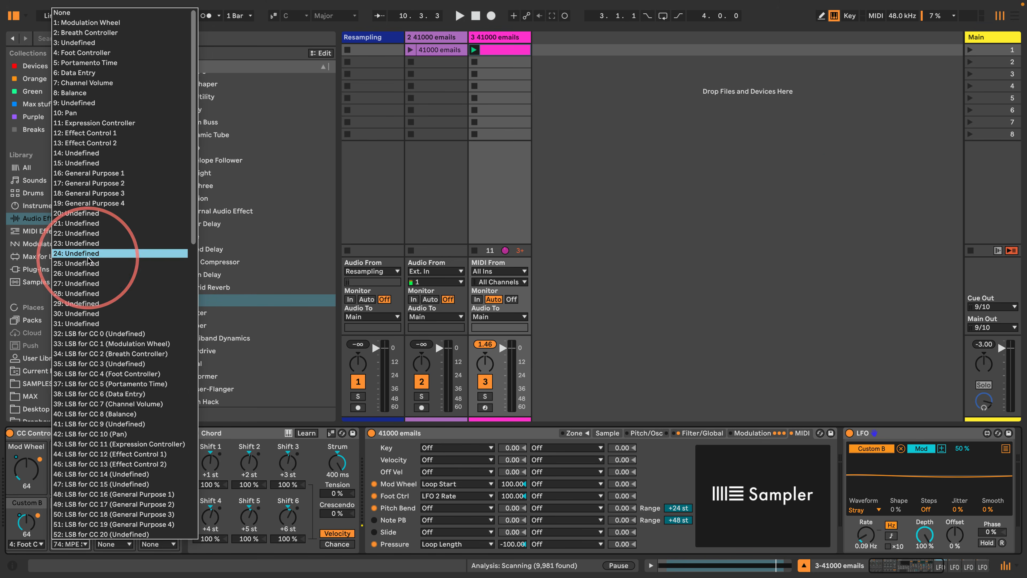
pyautogui.click(825, 210)
# - Start playback and show the Sampler's filter settings
pyautogui.press('space')
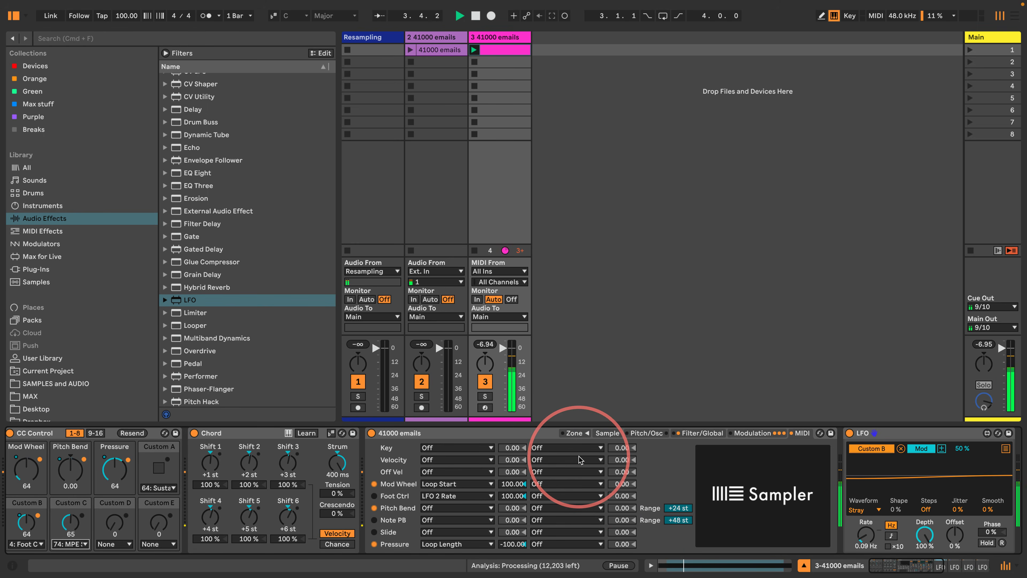
pyautogui.click(701, 434)
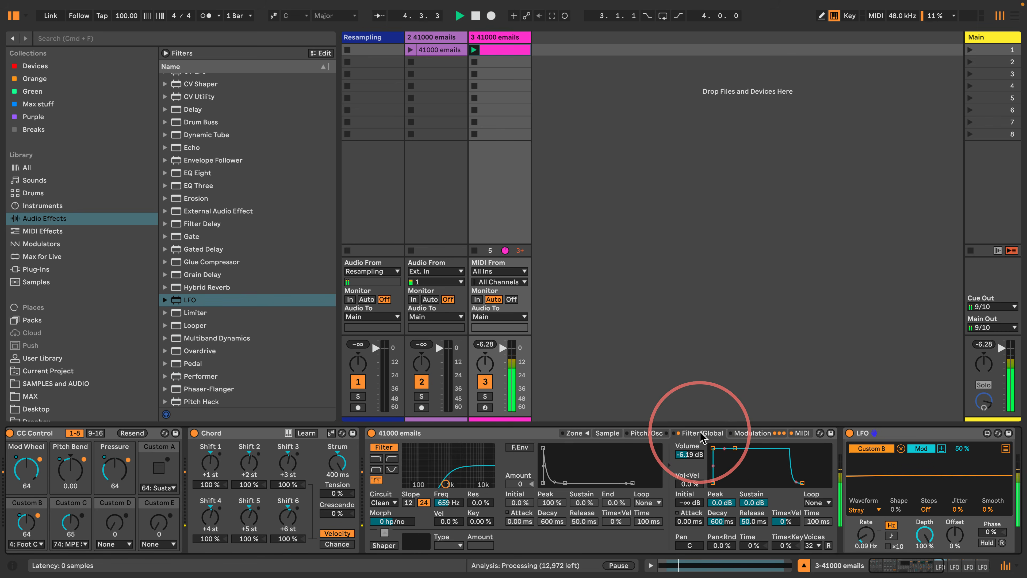
# - Set the Sampler's LFO 2 Filter Morph amount to 50.00 and check the looping sample waveform during playback
pyautogui.click(757, 435)
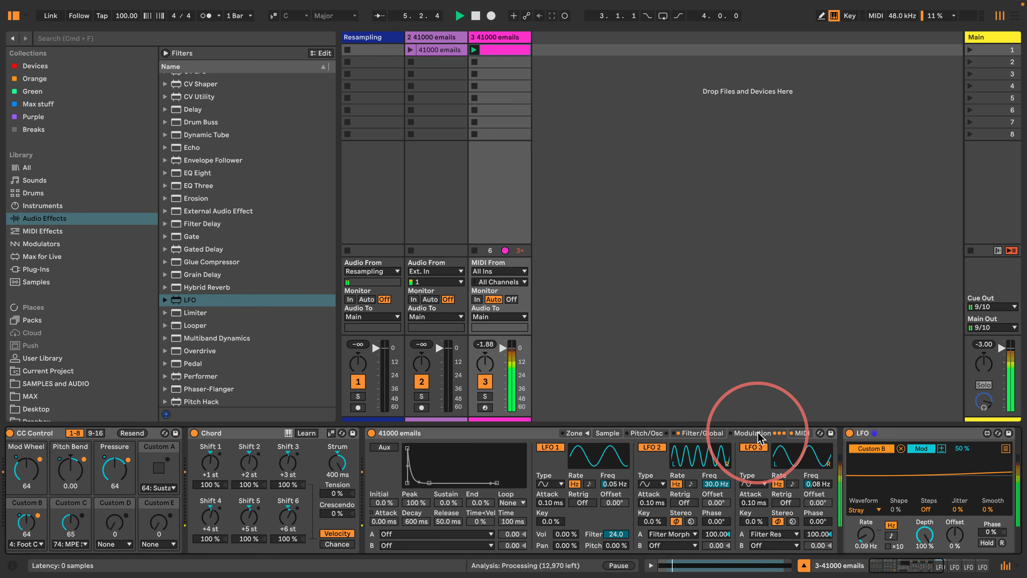
pyautogui.moveTo(715, 534); pyautogui.dragTo(714, 542)
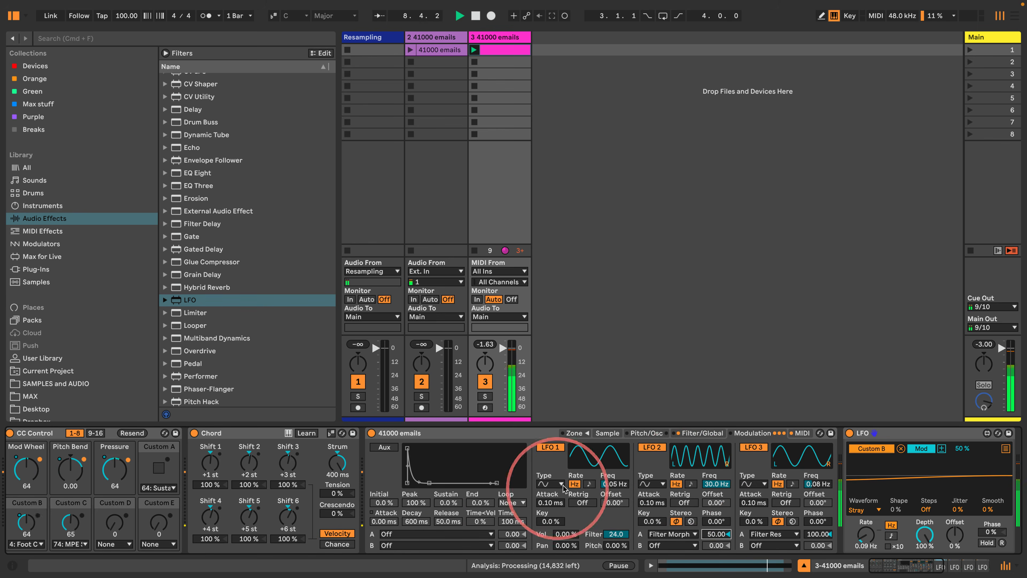
pyautogui.click(608, 434)
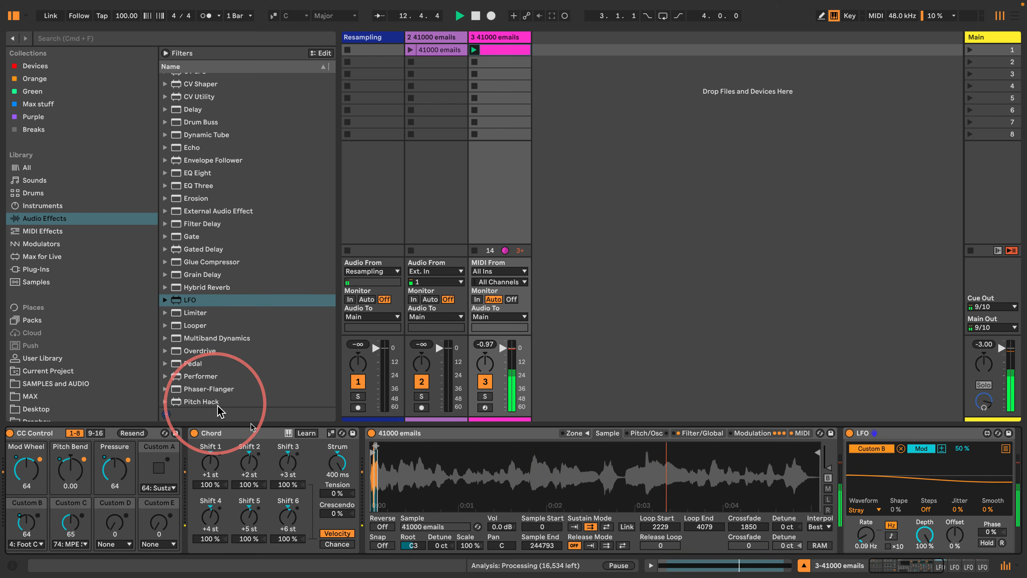
pyautogui.click(745, 434)
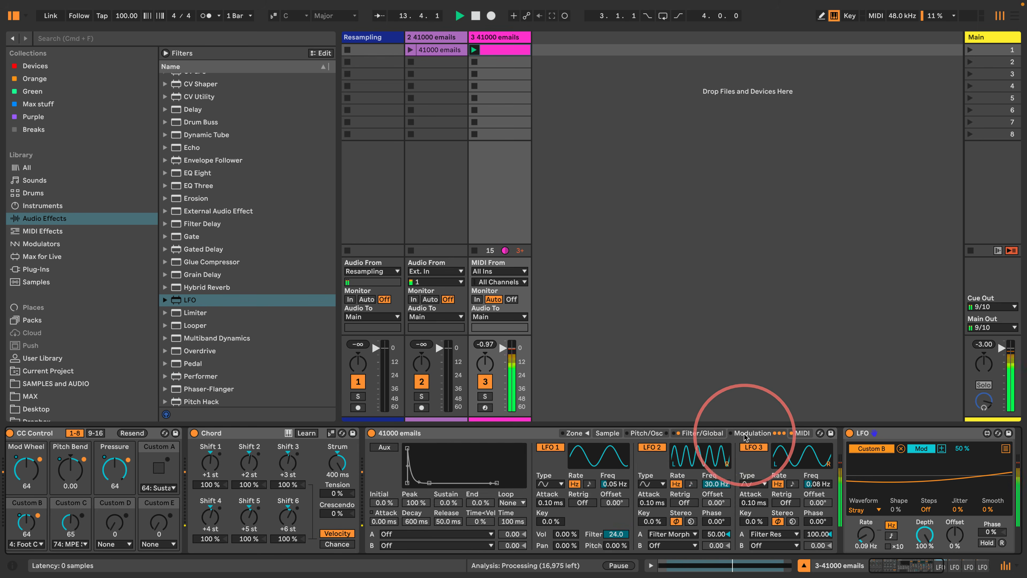
# - Set the Sampler's random pan amount to 100 % and start playback
pyautogui.click(695, 433)
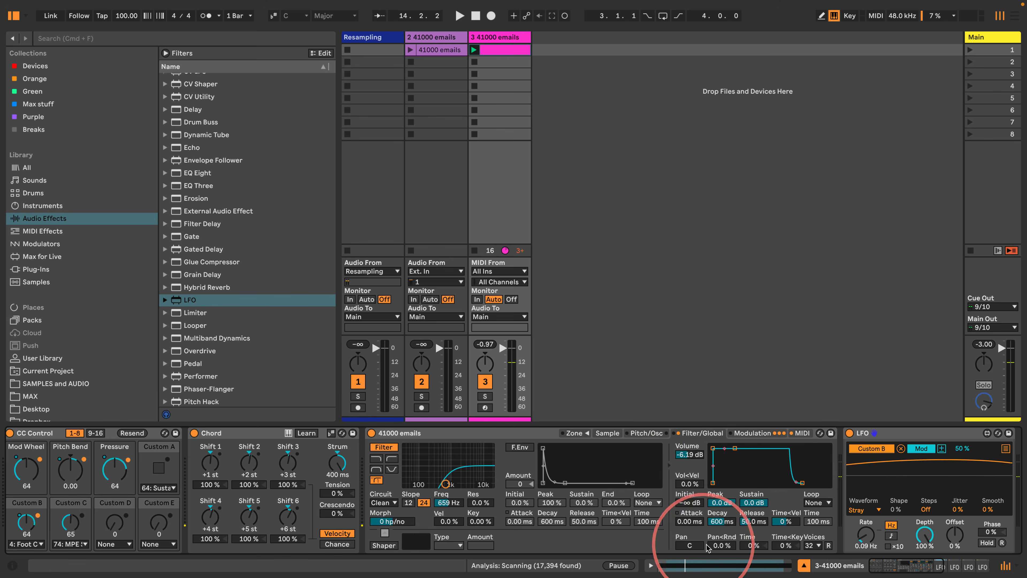
pyautogui.moveTo(719, 546); pyautogui.dragTo(719, 494)
pyautogui.press('space')
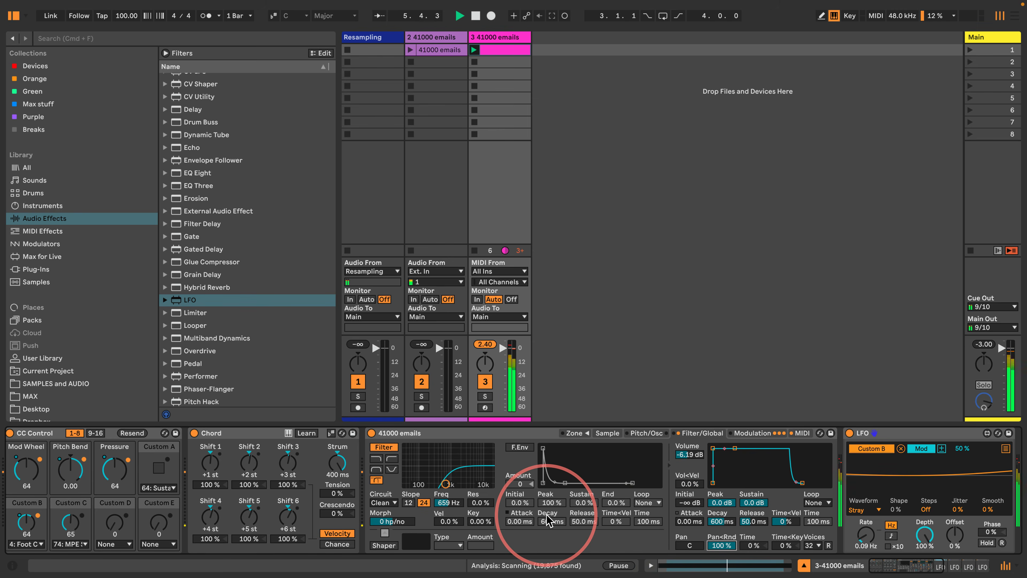
# - Enable the Sampler's filter envelope and shape it with a 94.6 ms attack and 98 % peak
pyautogui.click(517, 447)
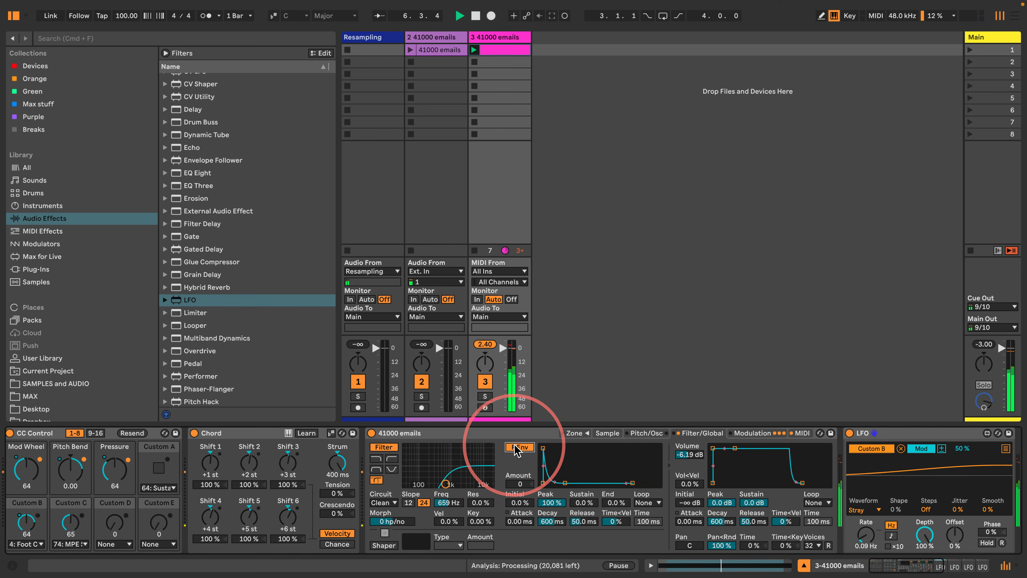
pyautogui.moveTo(543, 448); pyautogui.dragTo(549, 448)
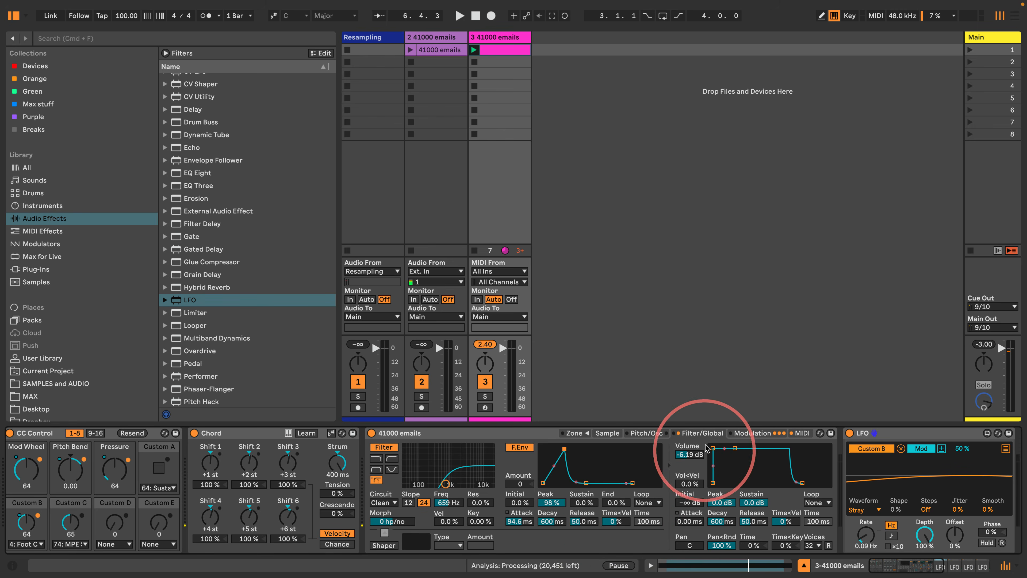
# - Examine the modulation destinations available for Pressure's second slot in the Sampler's MIDI mappings, leaving it Off
pyautogui.click(801, 433)
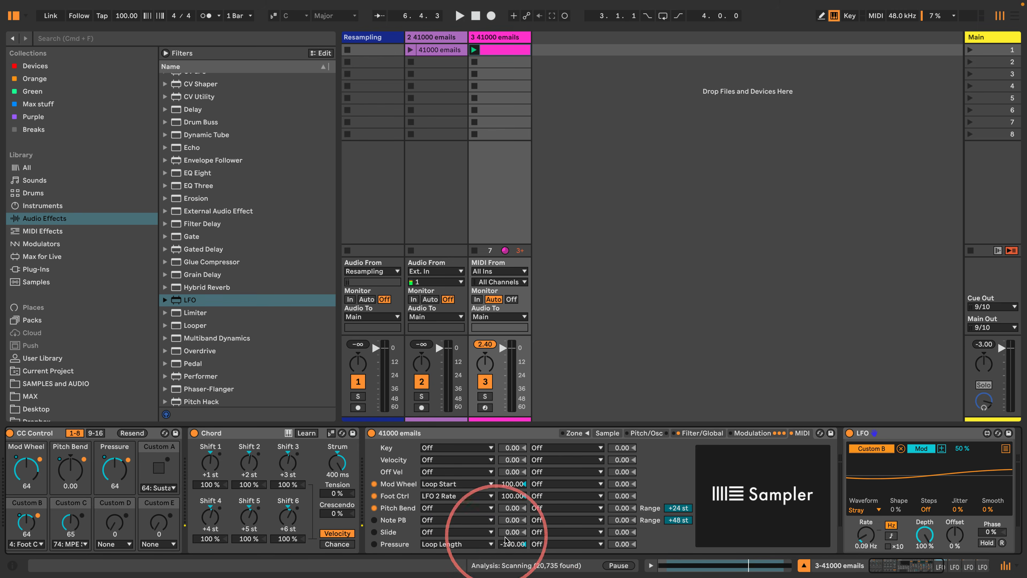
pyautogui.click(553, 544)
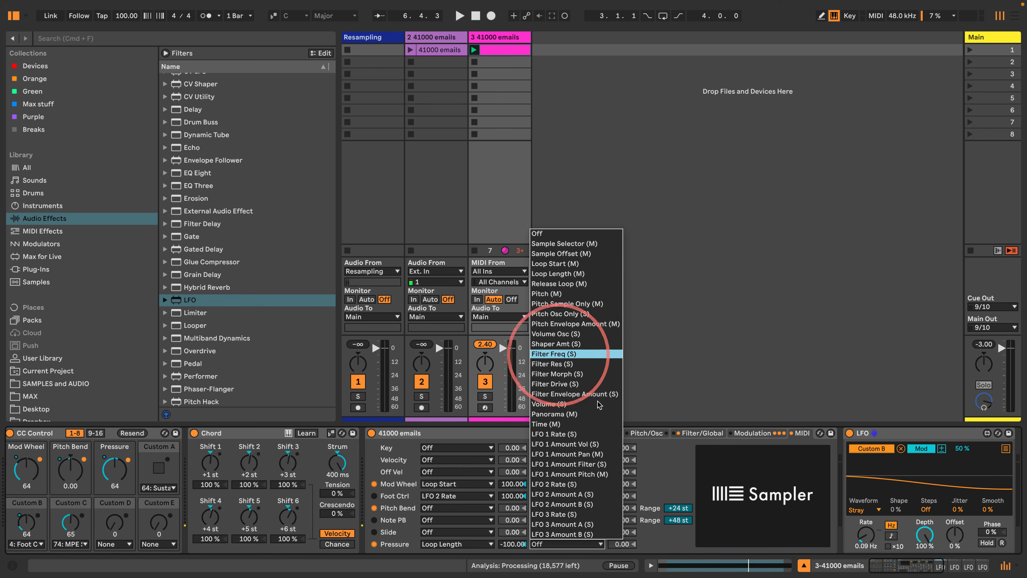
pyautogui.click(655, 457)
# - Set the filter envelope's loop mode to Loop and its amount to 72, with playback running
pyautogui.click(693, 433)
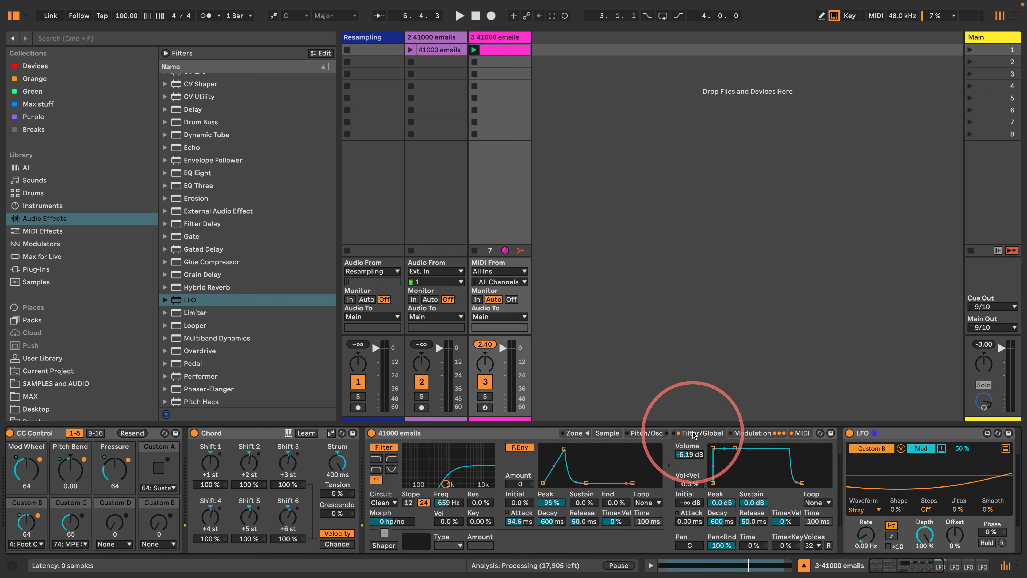
pyautogui.press('space')
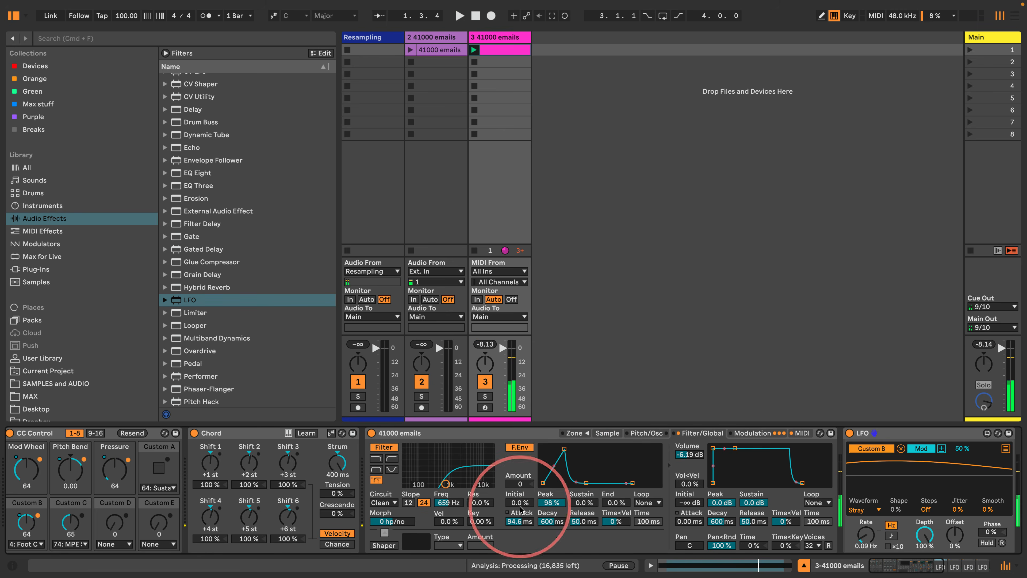
pyautogui.click(647, 502)
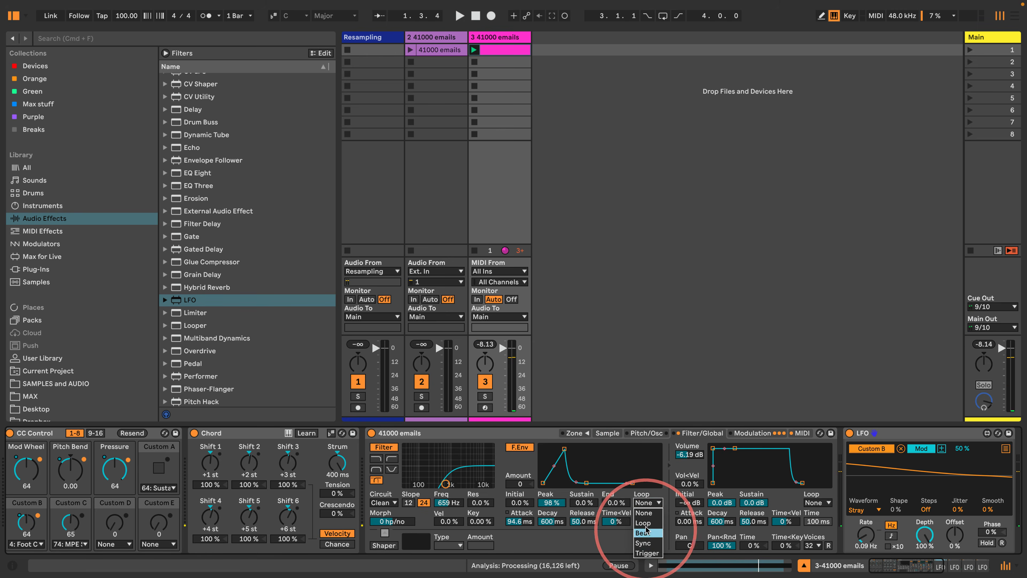
pyautogui.click(643, 522)
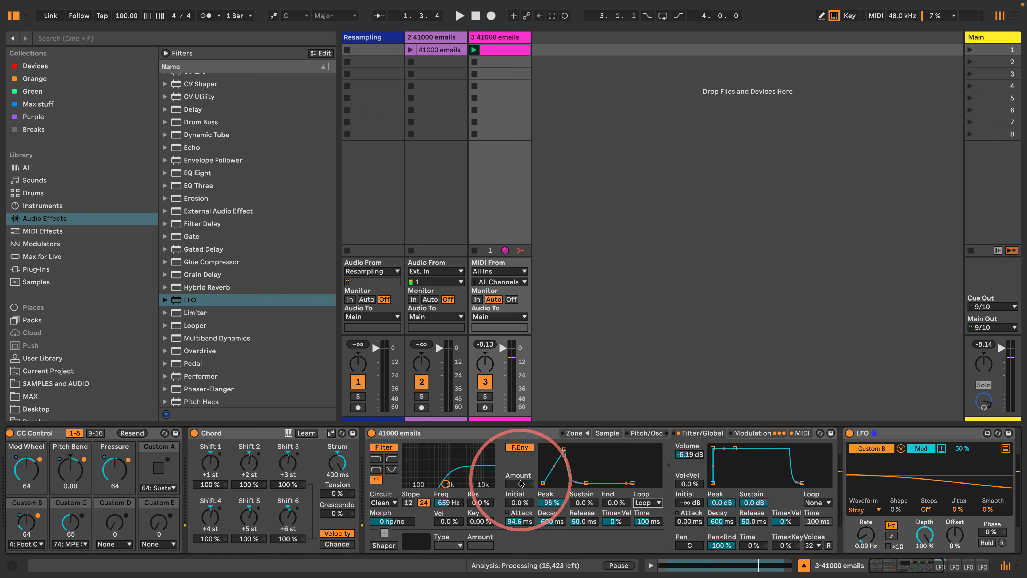
pyautogui.moveTo(521, 484); pyautogui.dragTo(553, 486)
pyautogui.press('space')
# - Shape the filter envelope with a 26.2 ms attack, 183 ms decay and 1.35 s loop time, and toggle the envelope off
pyautogui.moveTo(564, 450); pyautogui.dragTo(559, 449)
pyautogui.moveTo(582, 483); pyautogui.dragTo(582, 483)
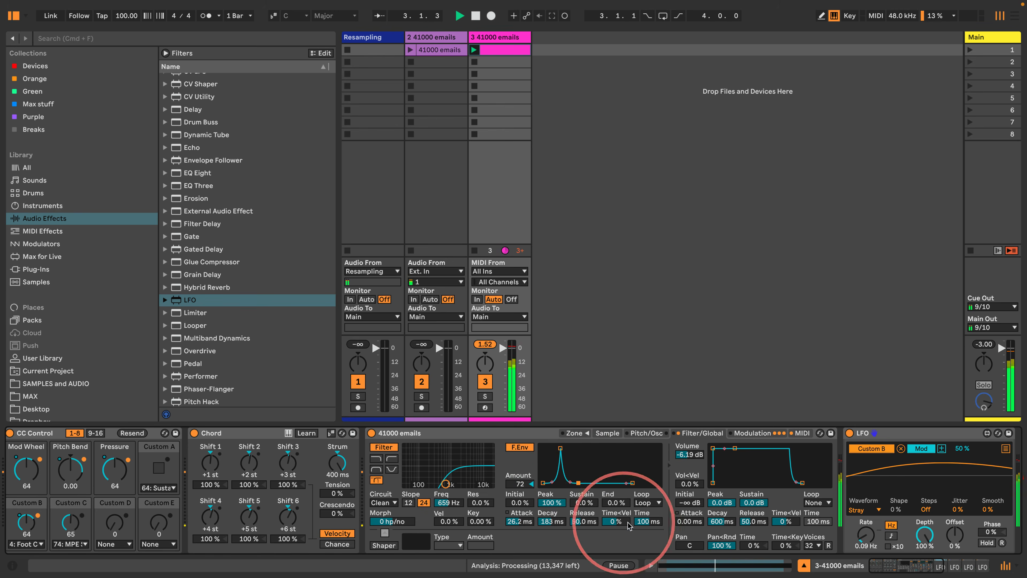
pyautogui.moveTo(642, 521); pyautogui.dragTo(641, 538)
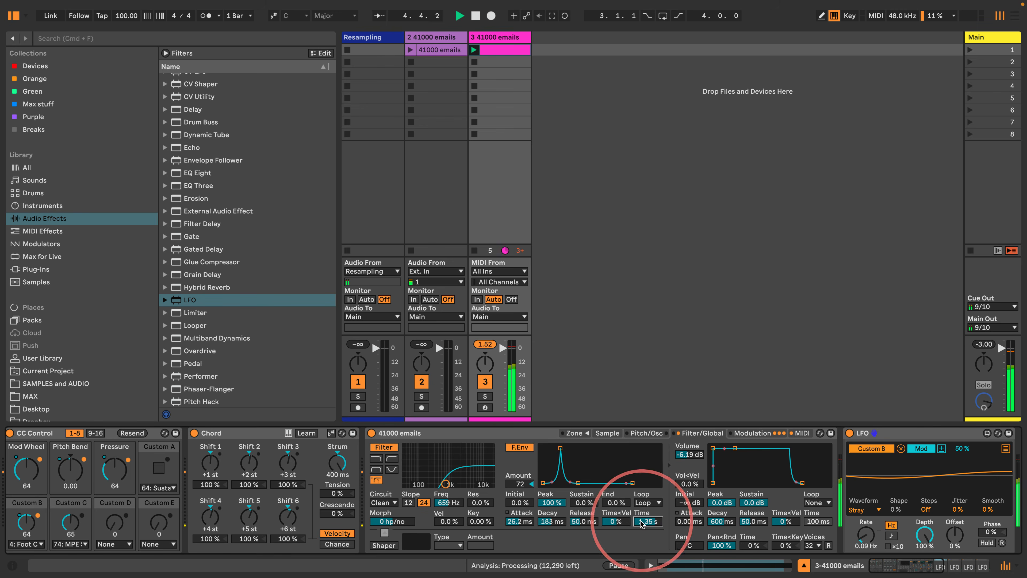
pyautogui.click(520, 447)
# - Enable the Sampler's pitch envelope with an amount of +48 st and its loop mode set to Loop
pyautogui.click(654, 434)
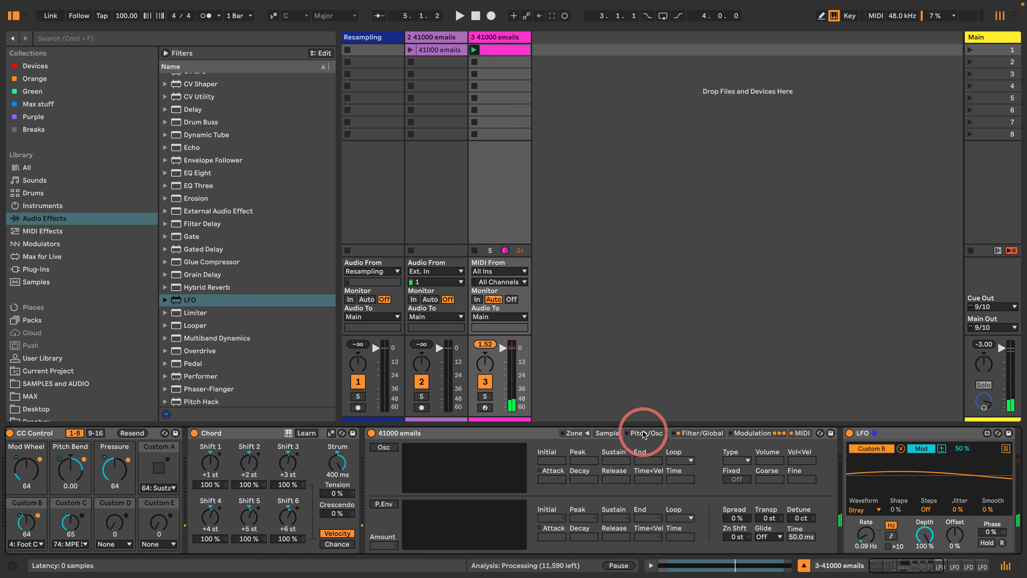
pyautogui.click(384, 503)
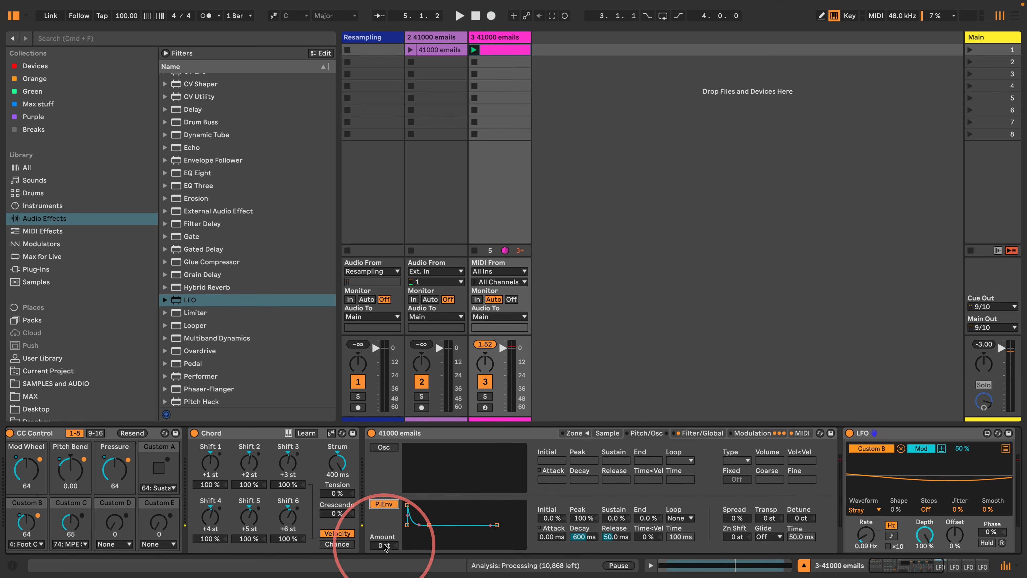
pyautogui.moveTo(383, 549); pyautogui.dragTo(383, 522)
pyautogui.click(677, 519)
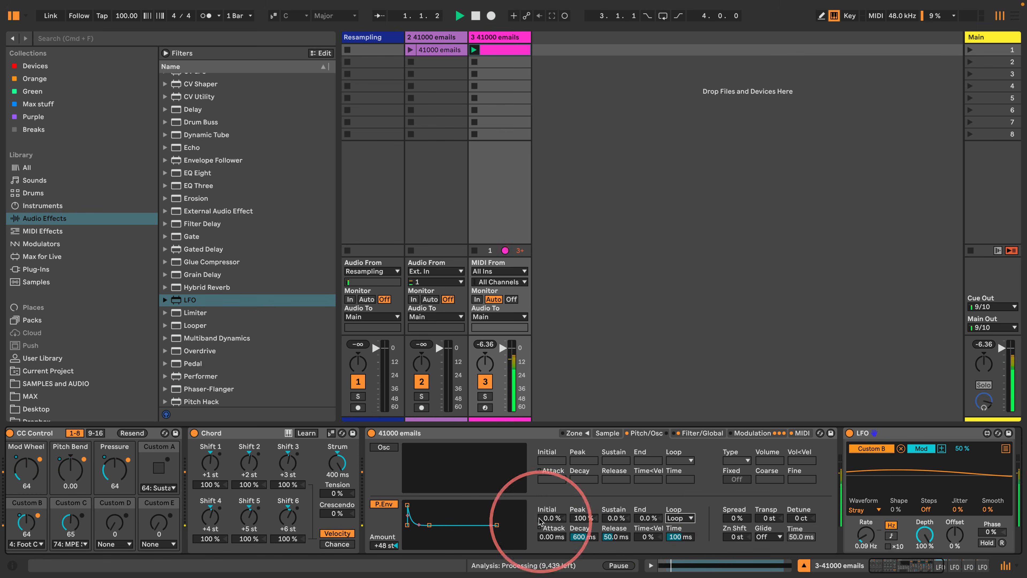
# - Shape the pitch envelope into a curved peak with a -100 % attack slope and set its loop time to 20.0 s
pyautogui.moveTo(407, 505); pyautogui.dragTo(418, 525)
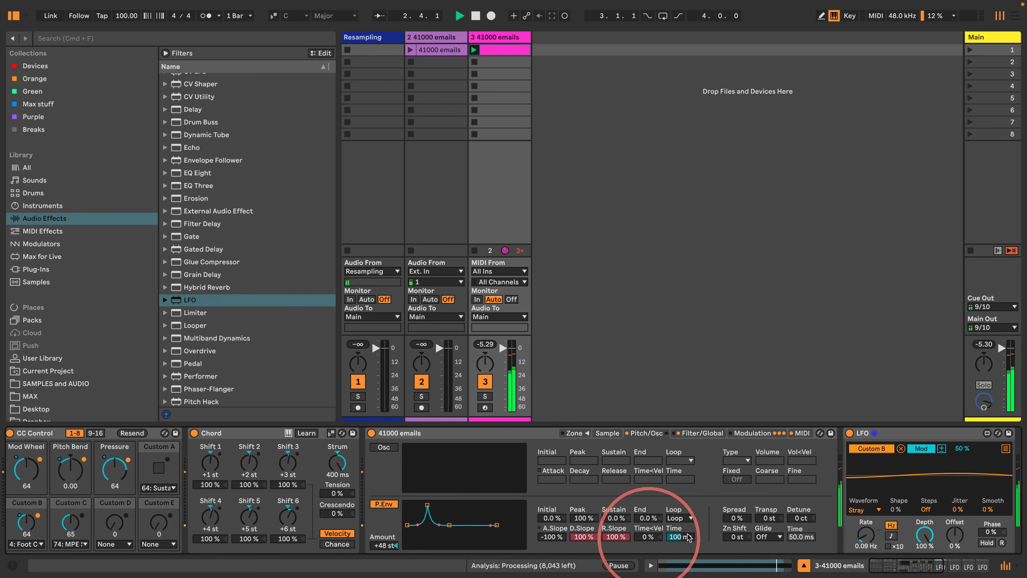
pyautogui.moveTo(678, 537); pyautogui.dragTo(679, 540)
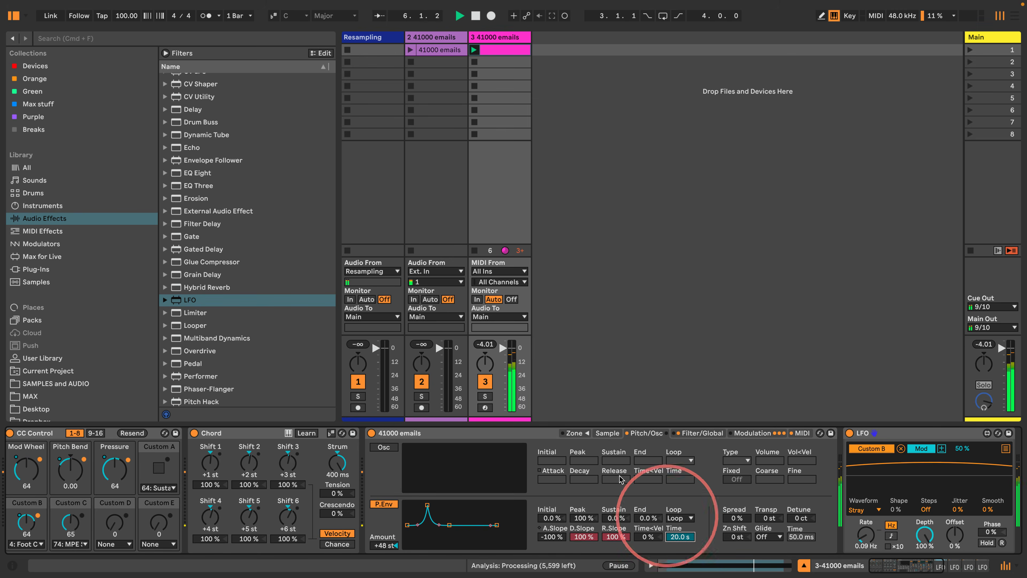
# - Examine the sample waveform and LFO settings during playback, keeping the pitch envelope amount at +48 st
pyautogui.click(609, 433)
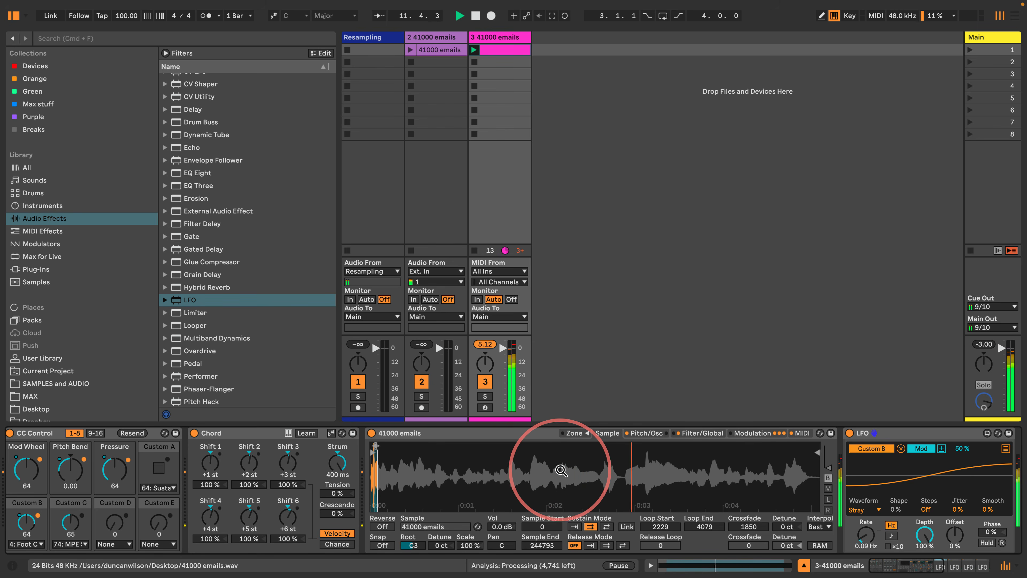
pyautogui.click(751, 433)
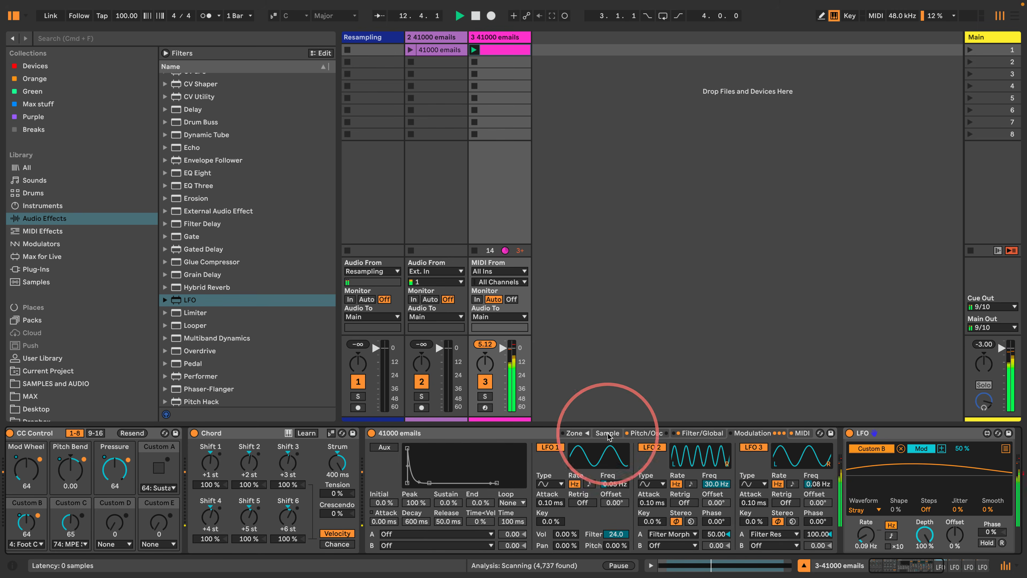
pyautogui.click(649, 432)
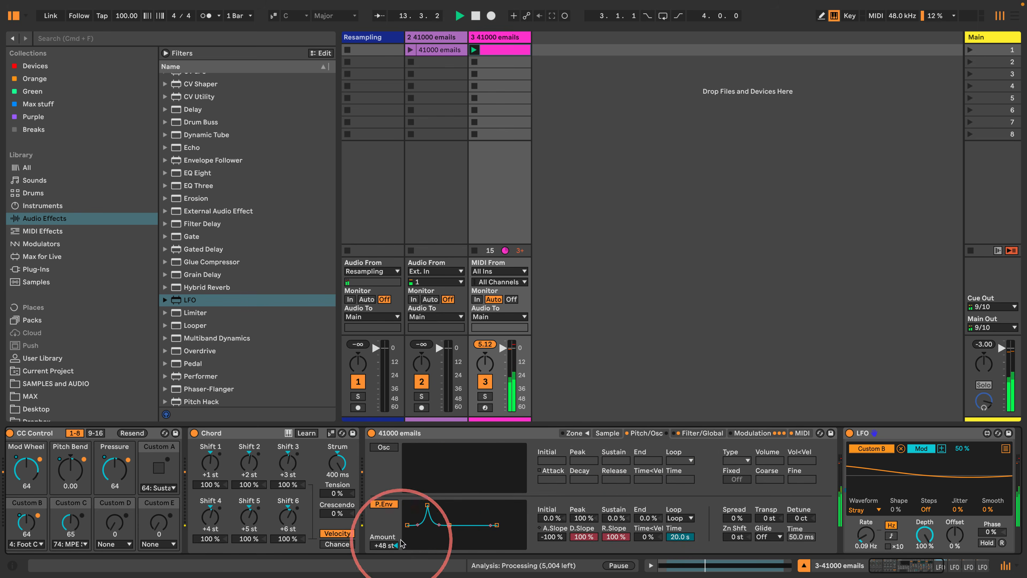
pyautogui.moveTo(386, 545); pyautogui.dragTo(384, 546)
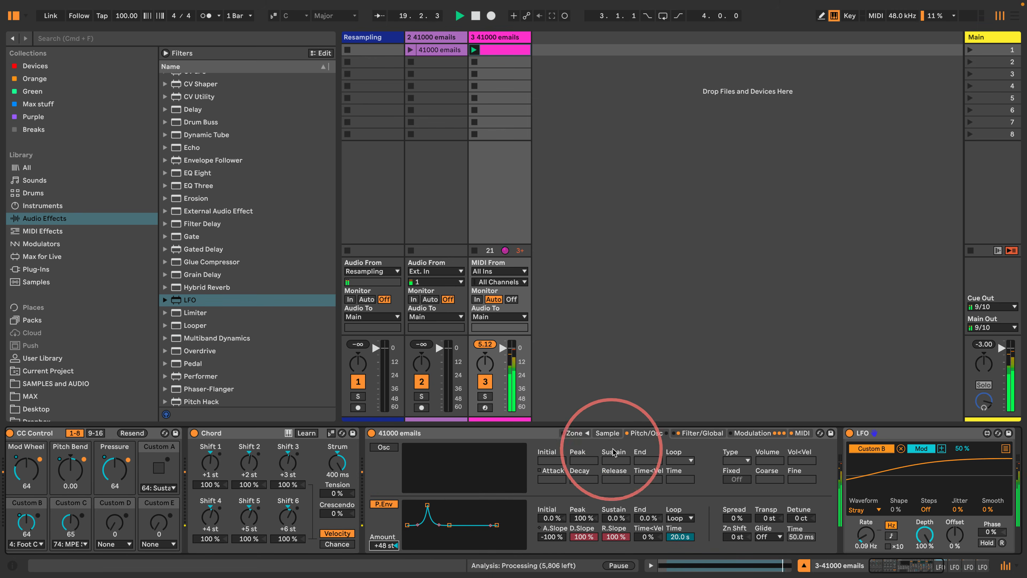
pyautogui.click(607, 433)
# - Add Roar at the end of the device chain and set its Drive to 14 dB
pyautogui.hscroll(10, 615, 470)
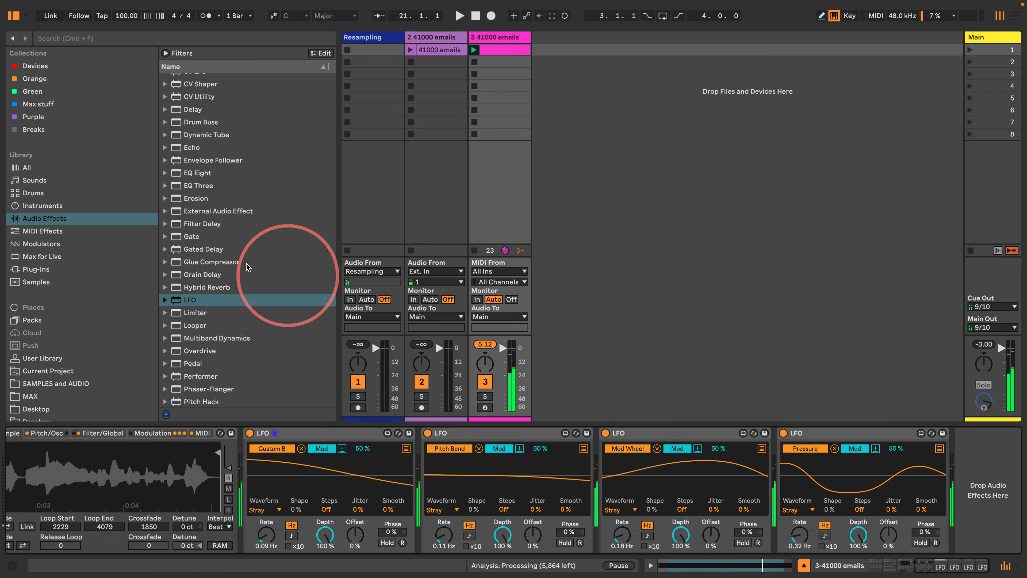
pyautogui.scroll(10, 207, 179)
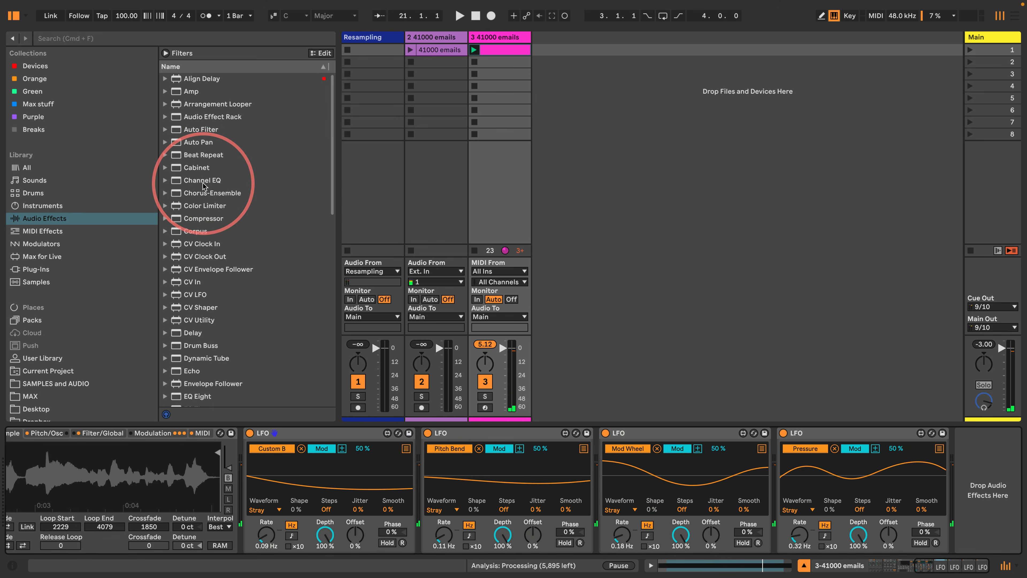
pyautogui.scroll(-8, 203, 183)
pyautogui.moveTo(181, 353); pyautogui.dragTo(994, 405)
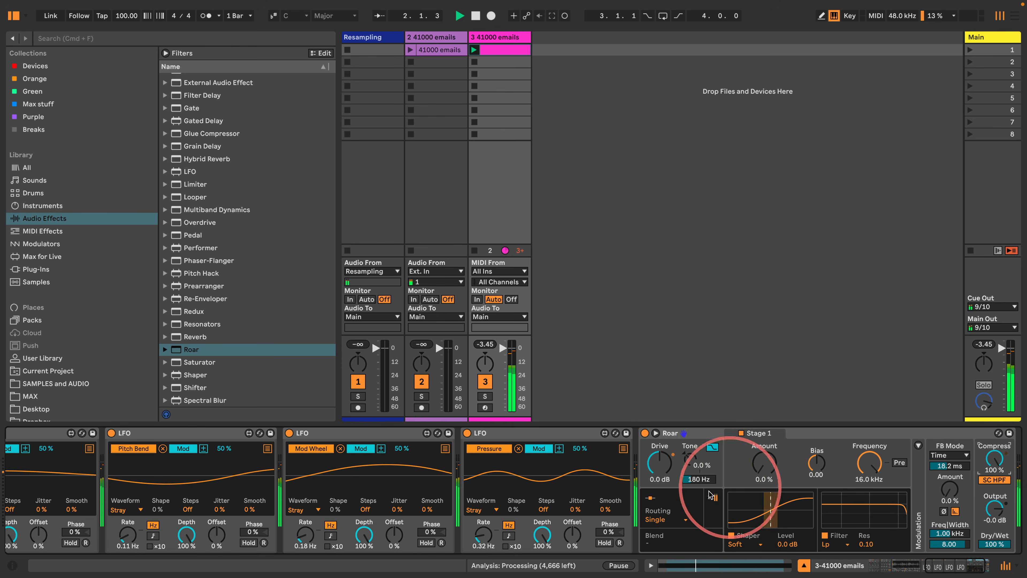
pyautogui.moveTo(660, 464); pyautogui.dragTo(661, 435)
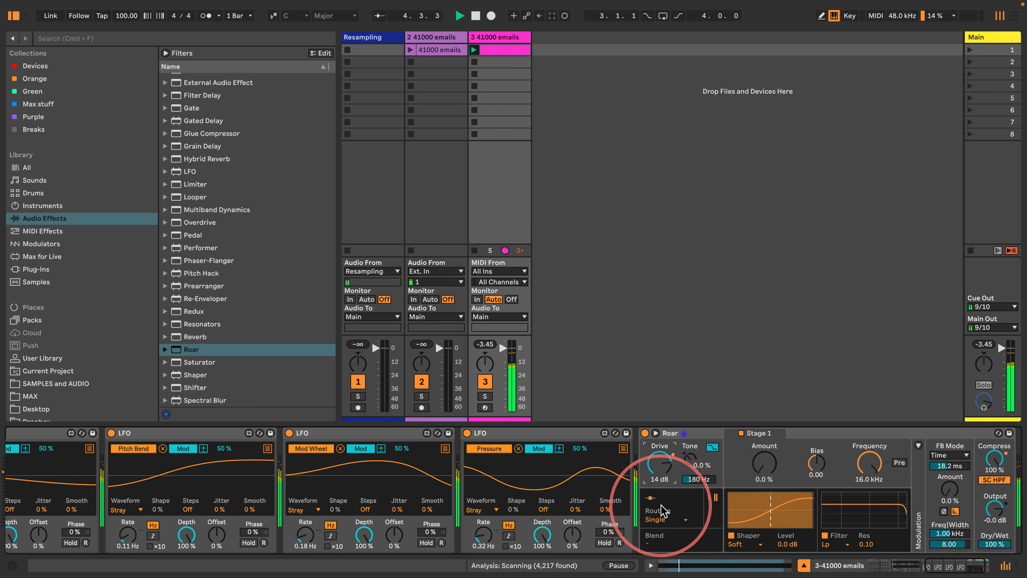
# - With the filter envelope on, set its loop time to 20.0 s and the filter's Morph to 13 hp/no
pyautogui.hscroll(-10, 657, 506)
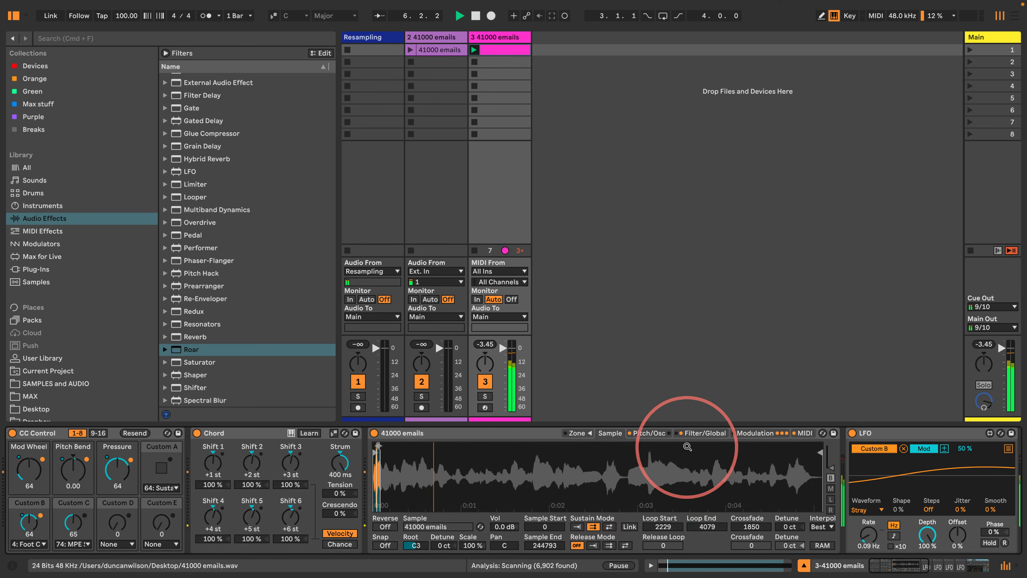
pyautogui.click(690, 432)
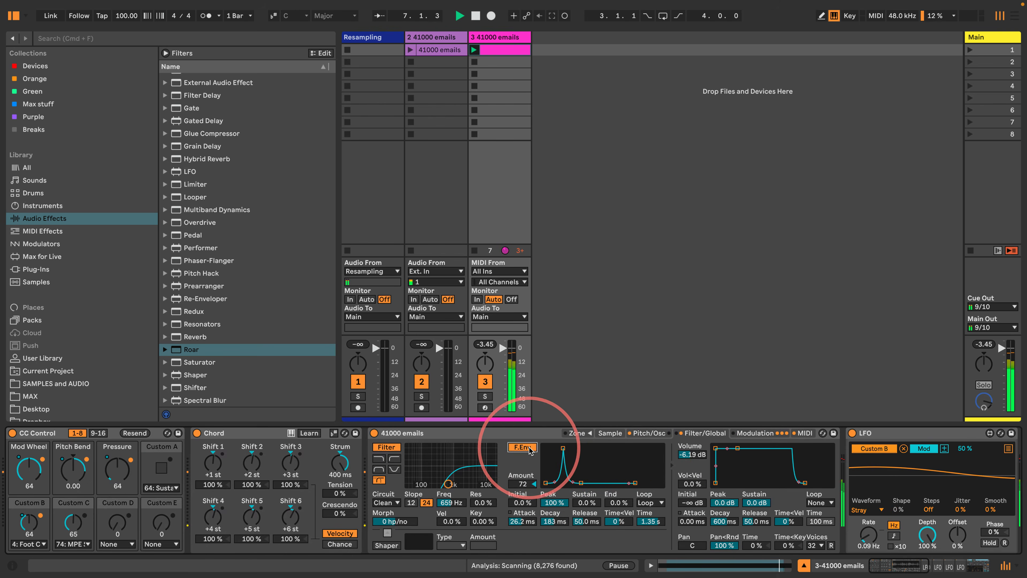
pyautogui.click(522, 486)
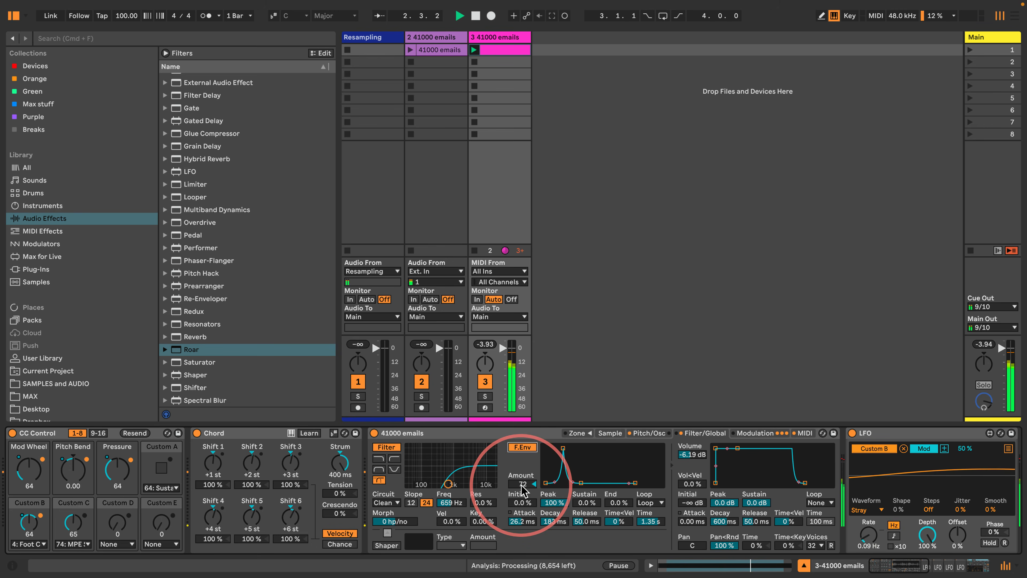
pyautogui.moveTo(648, 521); pyautogui.dragTo(648, 465)
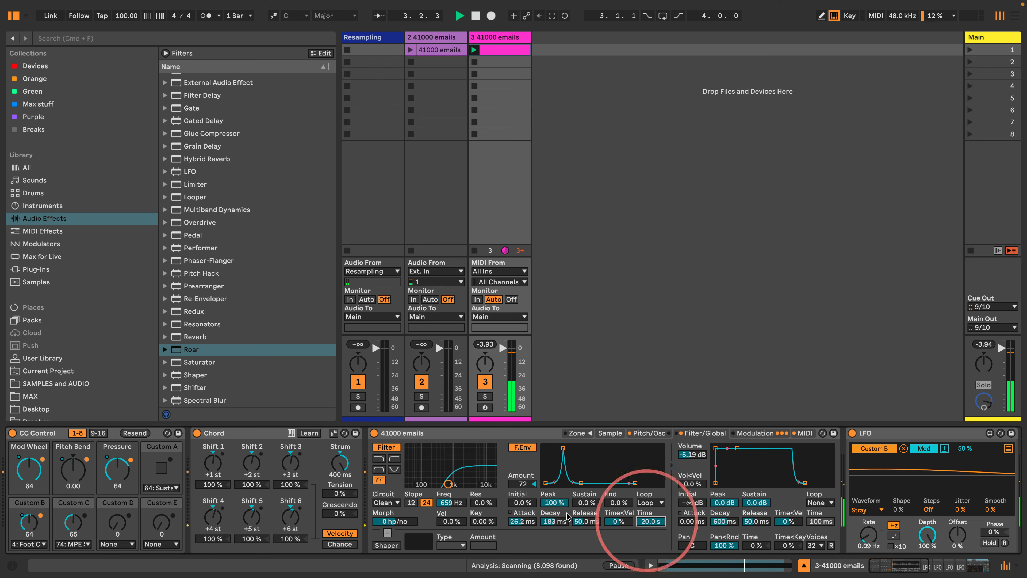
pyautogui.click(539, 505)
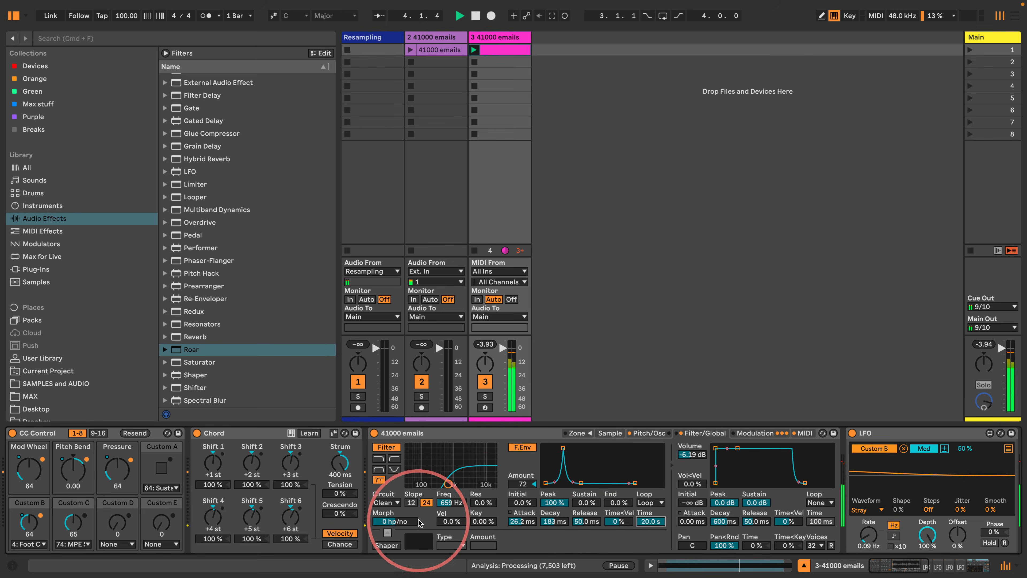
pyautogui.moveTo(394, 520); pyautogui.dragTo(393, 514)
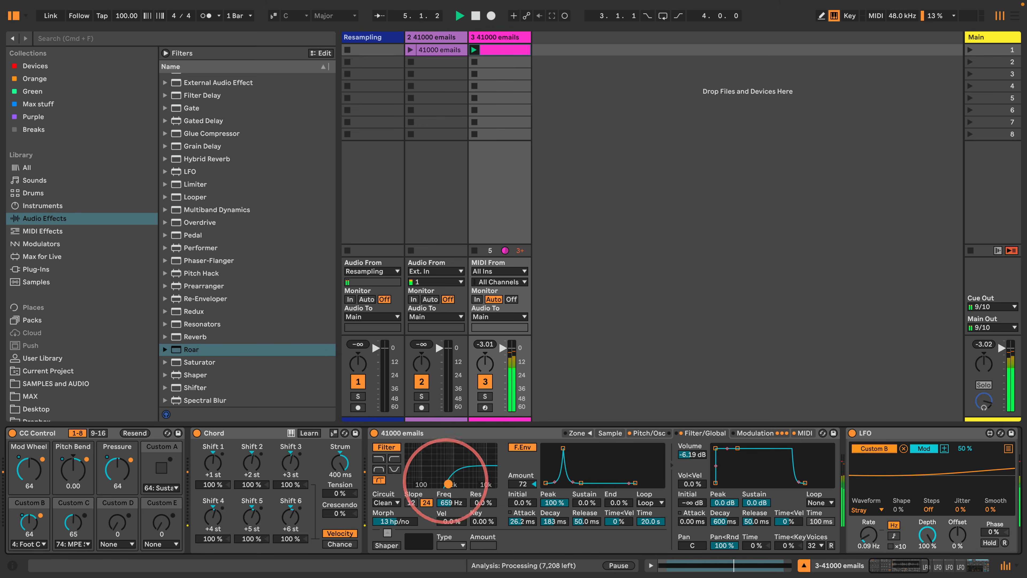
# - Set the Sampler filter to 411 Hz with 25 % resonance and its Morph to 99 bp/hp, then play the result
pyautogui.moveTo(445, 487); pyautogui.dragTo(442, 476)
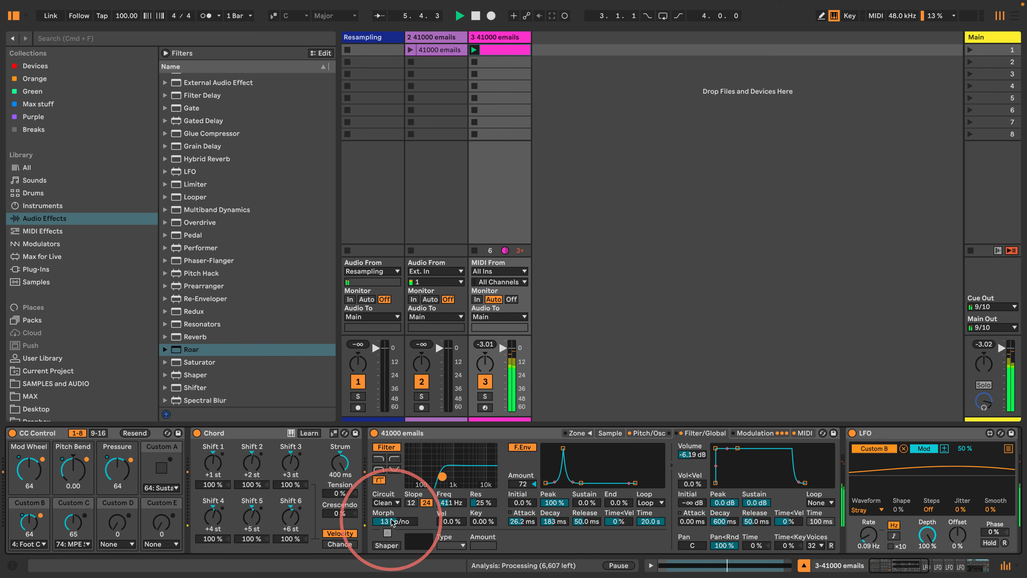
pyautogui.moveTo(392, 521); pyautogui.dragTo(392, 523)
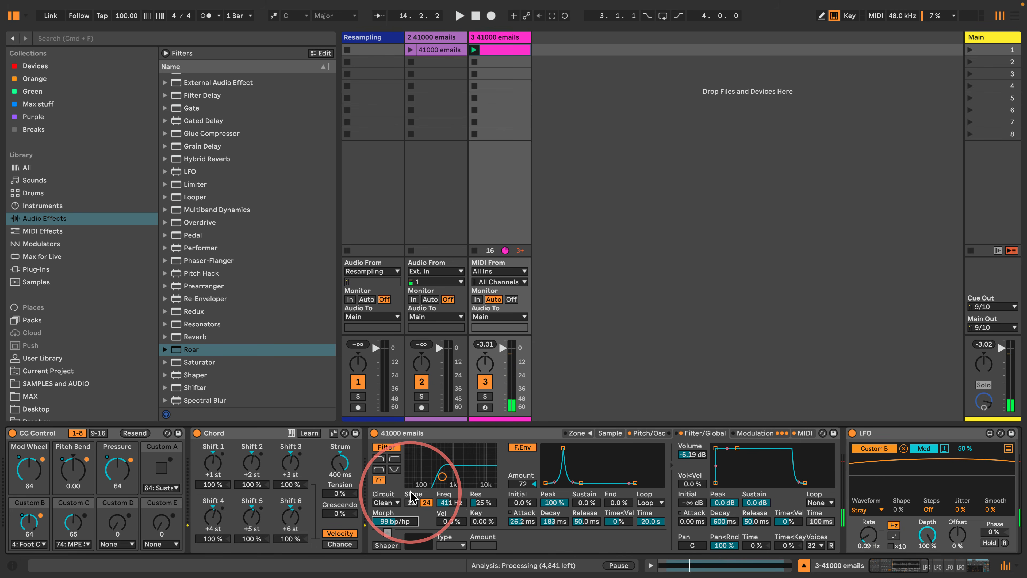
pyautogui.press('space')
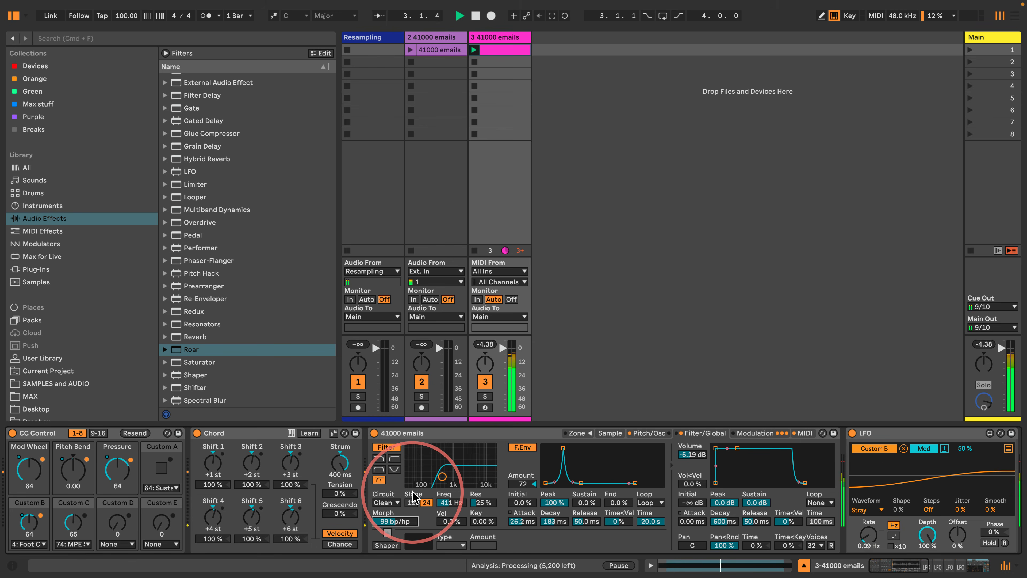
# - Show the Sampler's sample waveform and restart playback to check the modulated sound
pyautogui.click(609, 432)
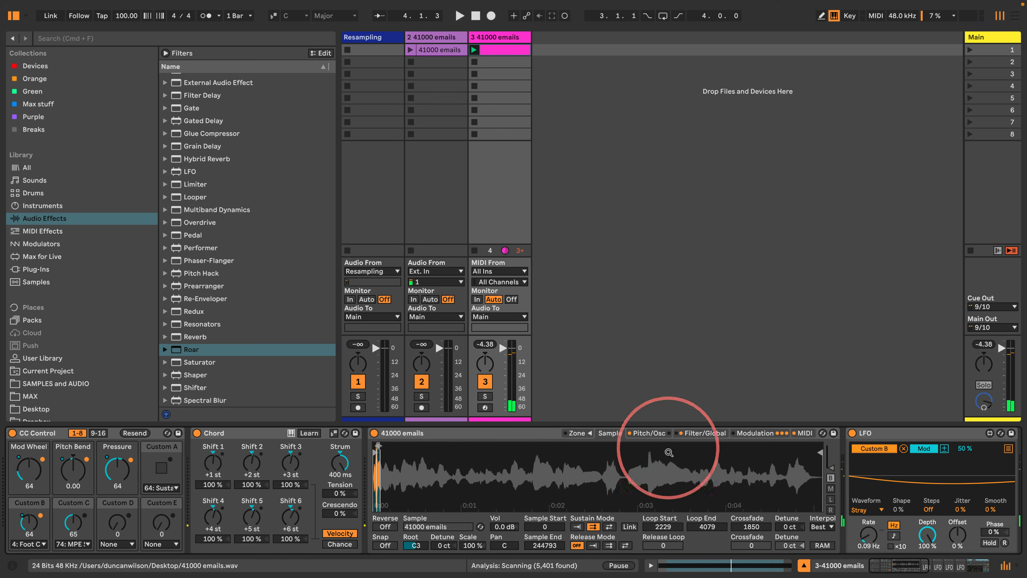
pyautogui.press('space')
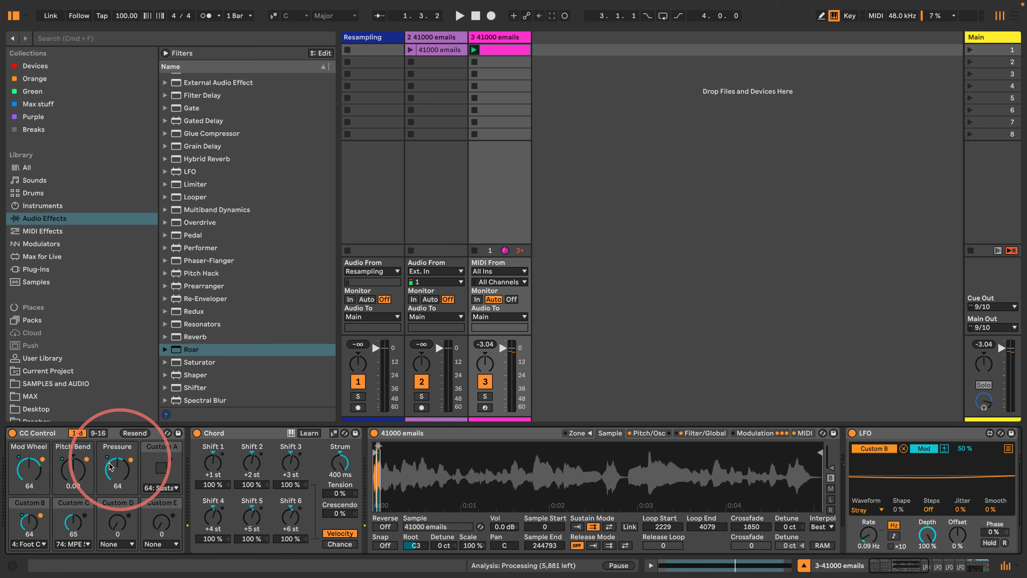
pyautogui.press('space')
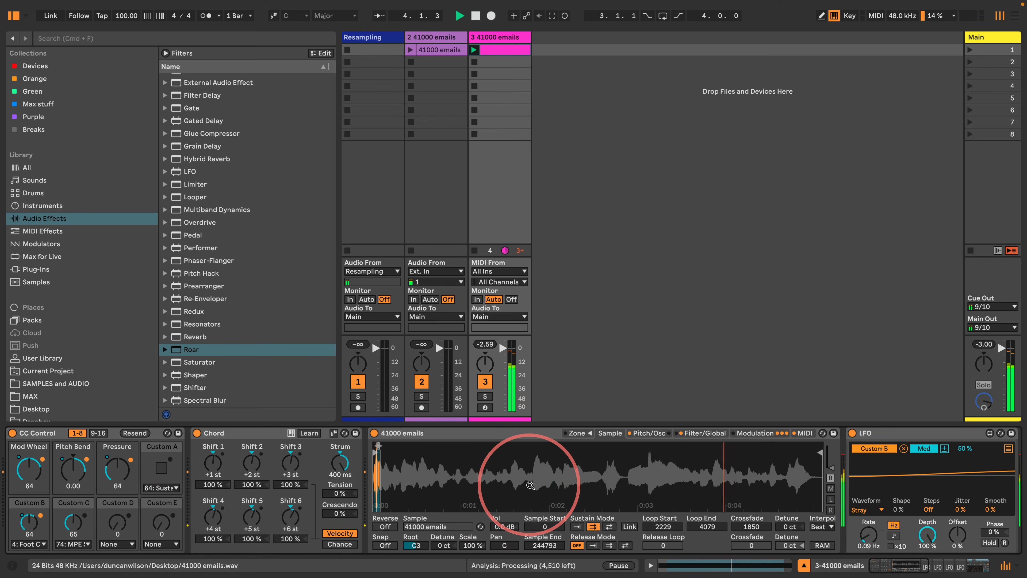
# - Audition higher Amount and negative Bias in Roar, reset the Bias to 0.00 and set the Amount to 6.3 %
pyautogui.hscroll(15, 530, 485)
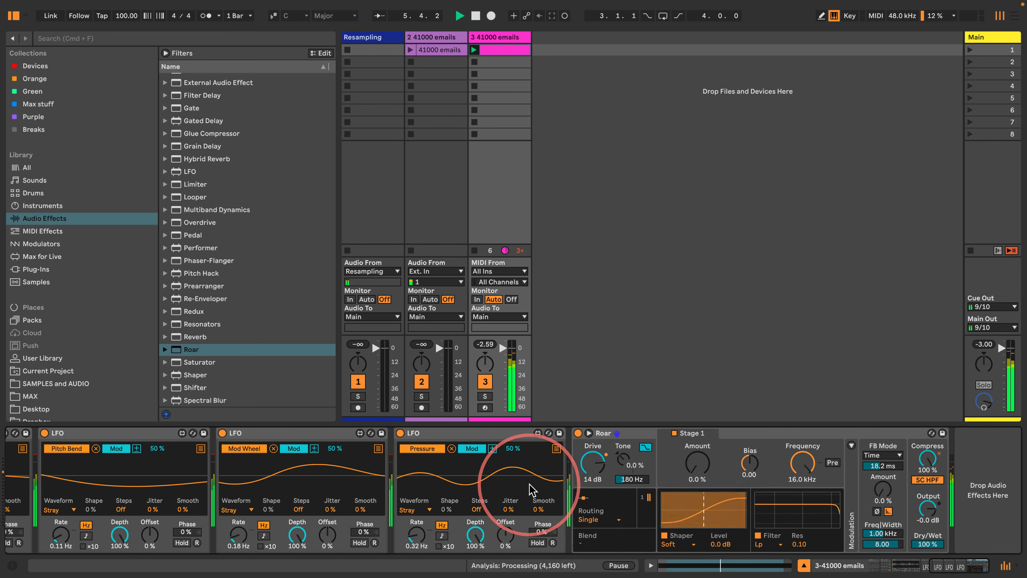
pyautogui.moveTo(697, 462); pyautogui.dragTo(748, 467)
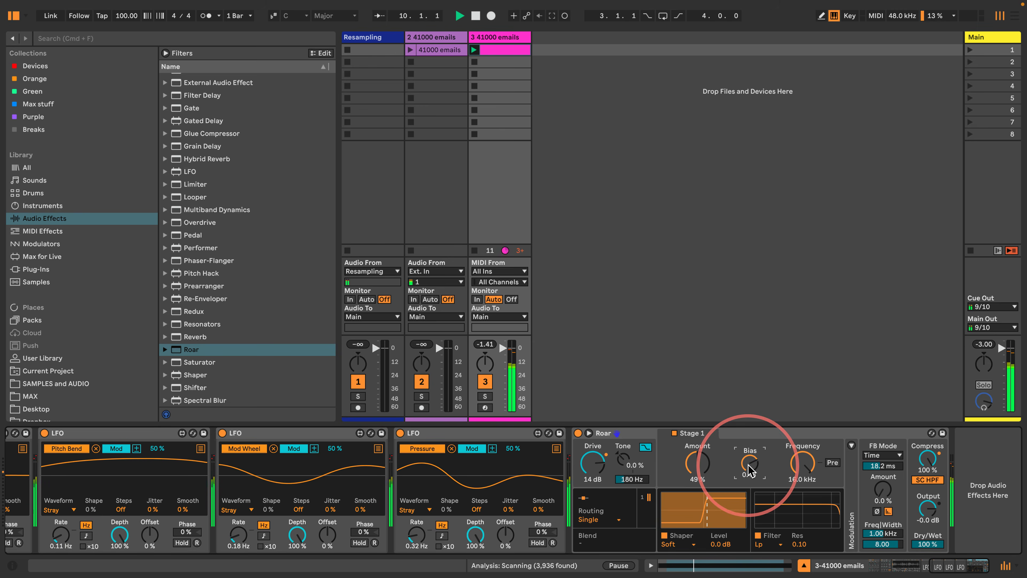
pyautogui.moveTo(748, 465); pyautogui.dragTo(748, 466)
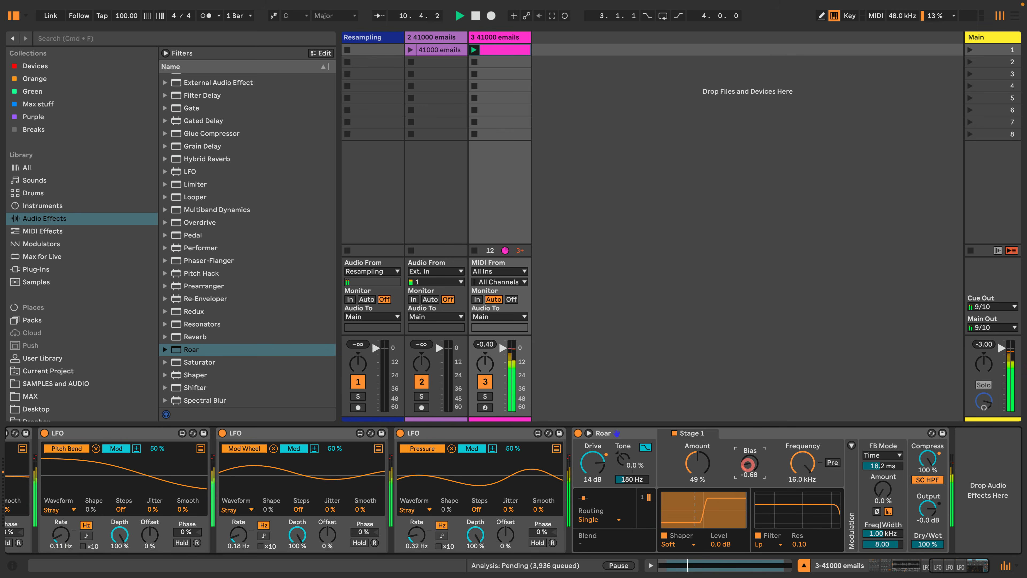
pyautogui.doubleClick(748, 464)
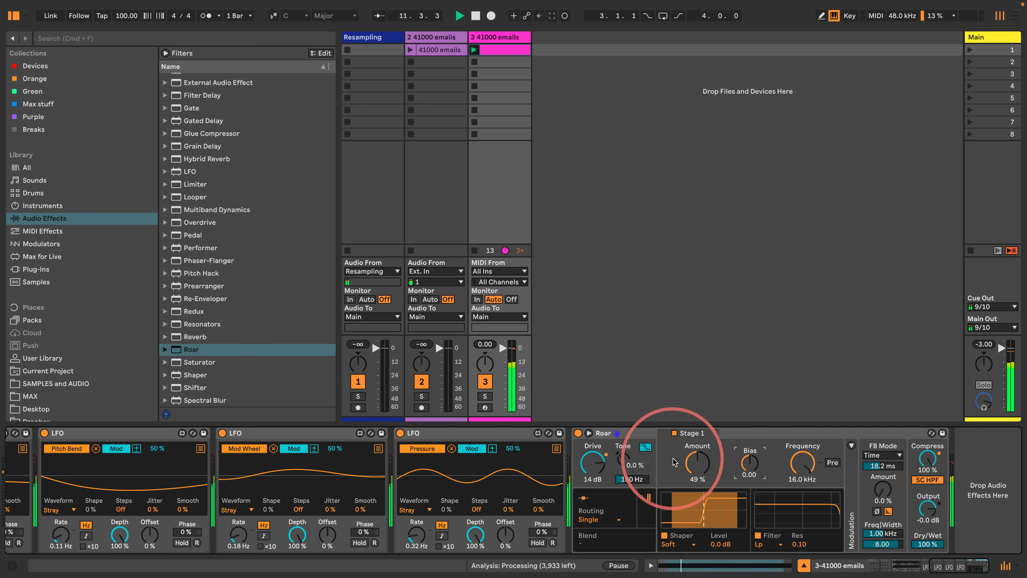
pyautogui.moveTo(695, 458); pyautogui.dragTo(696, 465)
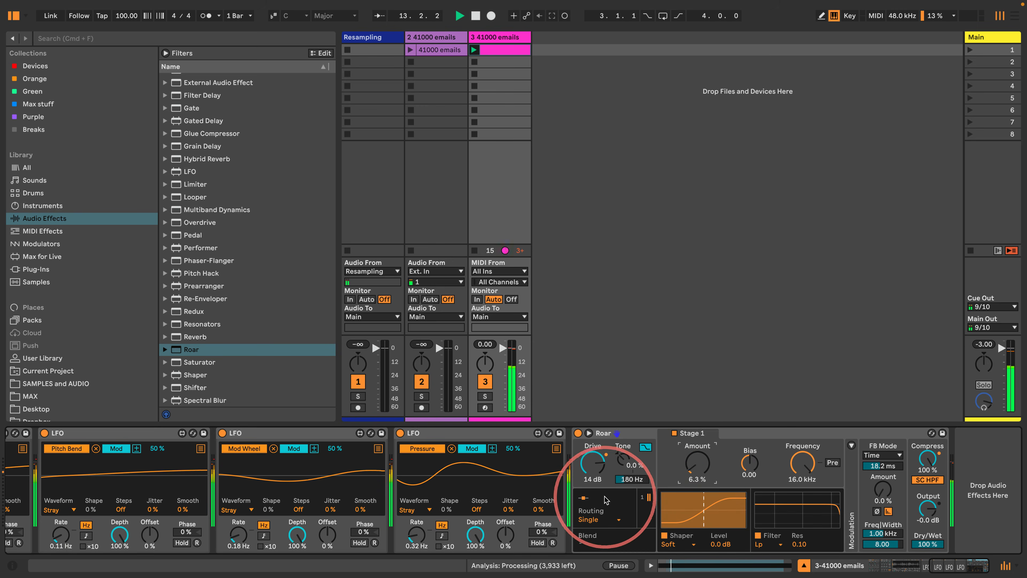
# - Change Roar's routing to Multi Band
pyautogui.hscroll(-10, 606, 493)
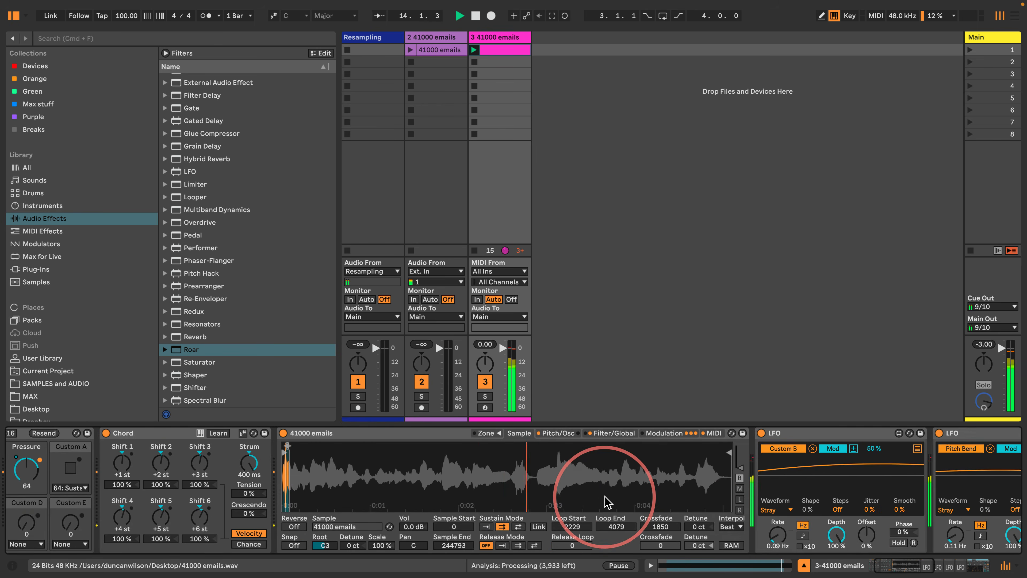
pyautogui.hscroll(12, 687, 473)
pyautogui.hscroll(10, 707, 473)
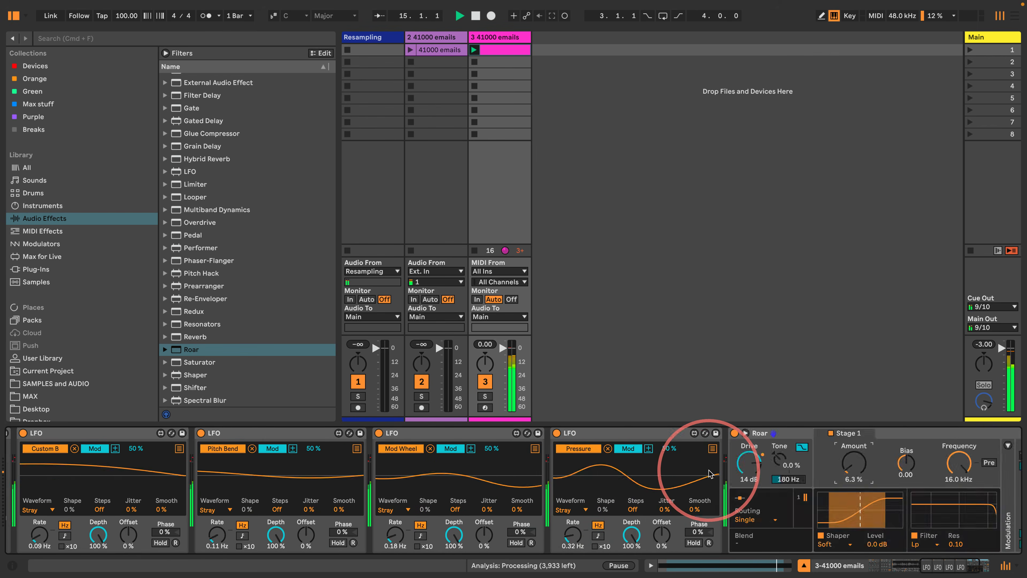
pyautogui.click(597, 519)
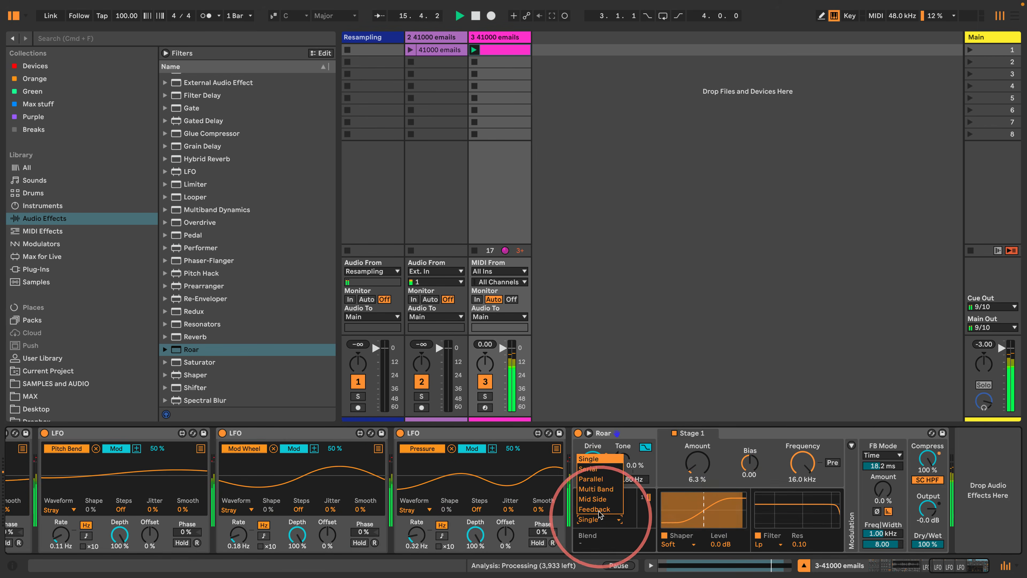
pyautogui.click(595, 499)
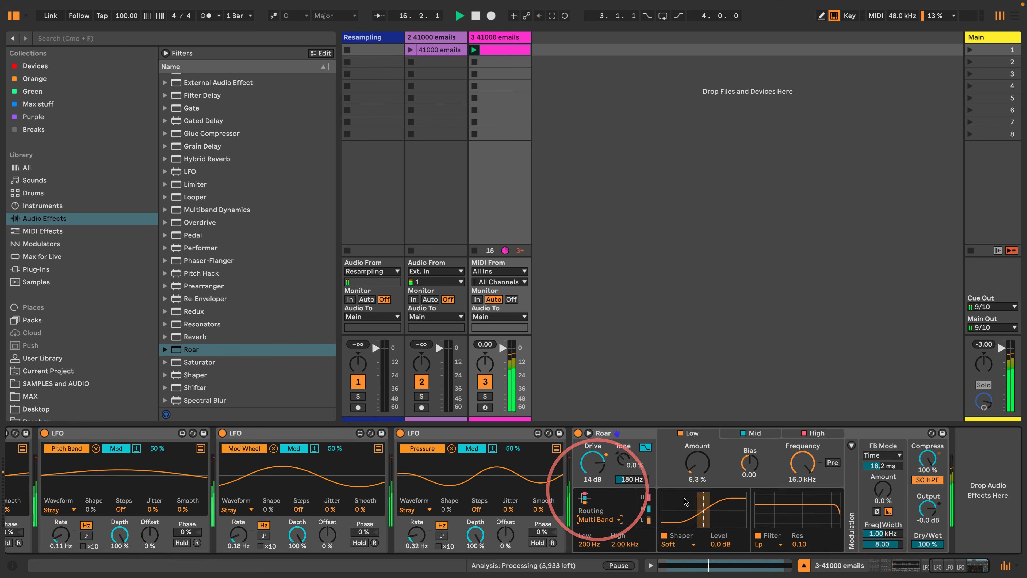
# - Set the Mid band of Roar to a 2.49 kHz filter frequency and a 17 % Amount
pyautogui.click(727, 433)
pyautogui.moveTo(700, 464); pyautogui.dragTo(699, 423)
pyautogui.moveTo(697, 463); pyautogui.dragTo(697, 475)
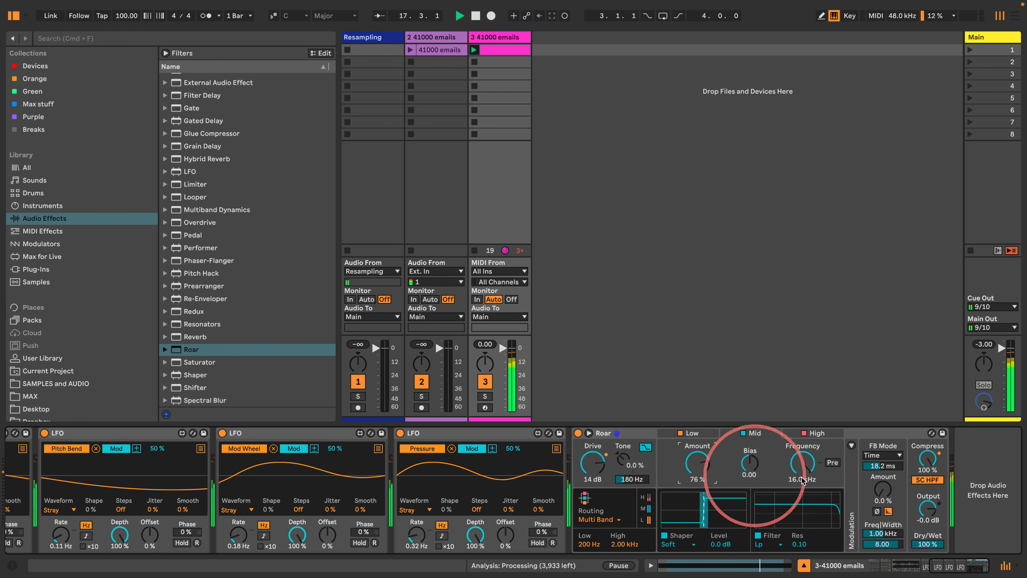
pyautogui.moveTo(802, 464); pyautogui.dragTo(802, 497)
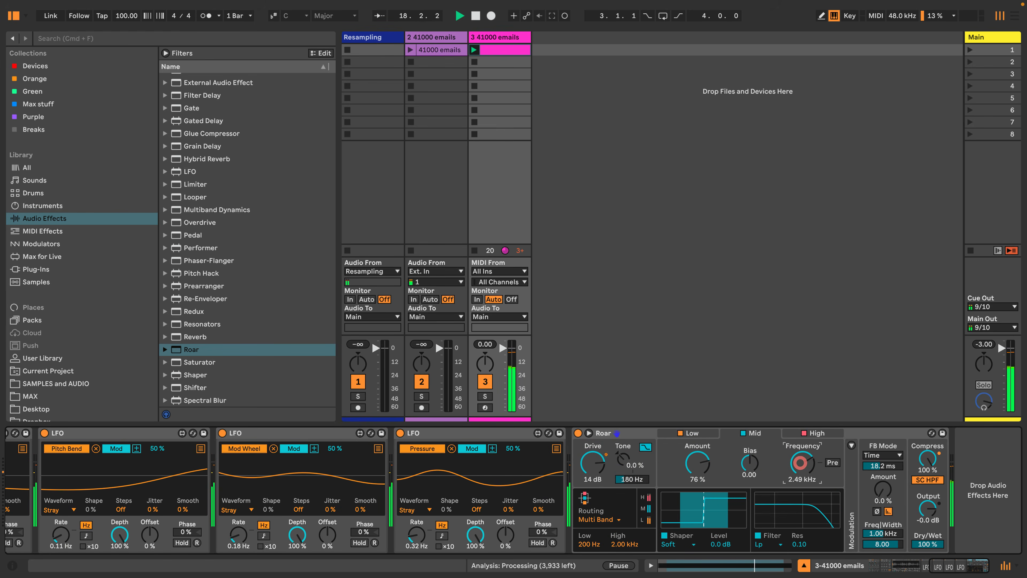
pyautogui.moveTo(697, 463); pyautogui.dragTo(692, 469)
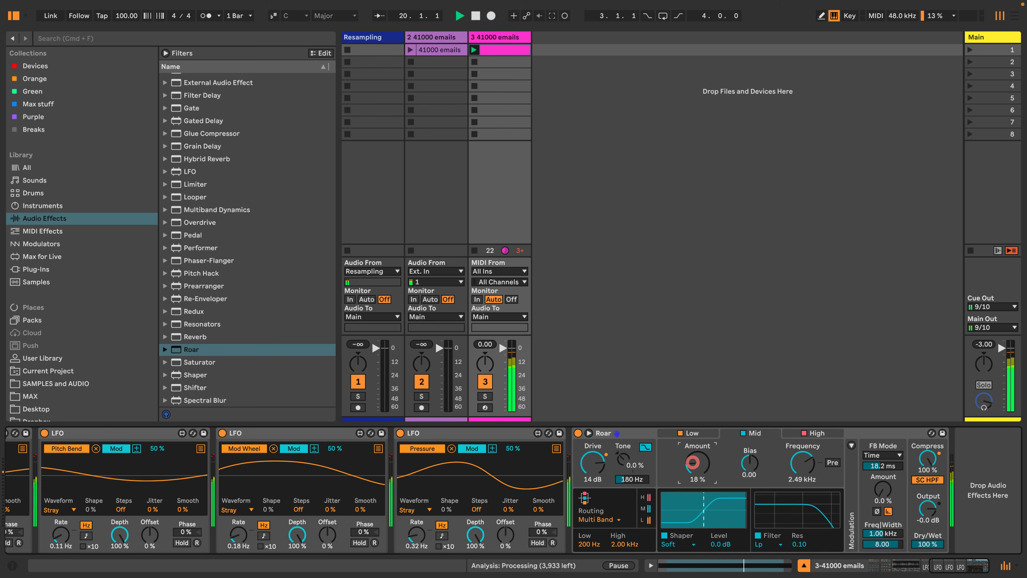
# - Switch Roar's High band filter to Hp at 5.37 kHz and set that band's Amount to 100 %
pyautogui.click(787, 434)
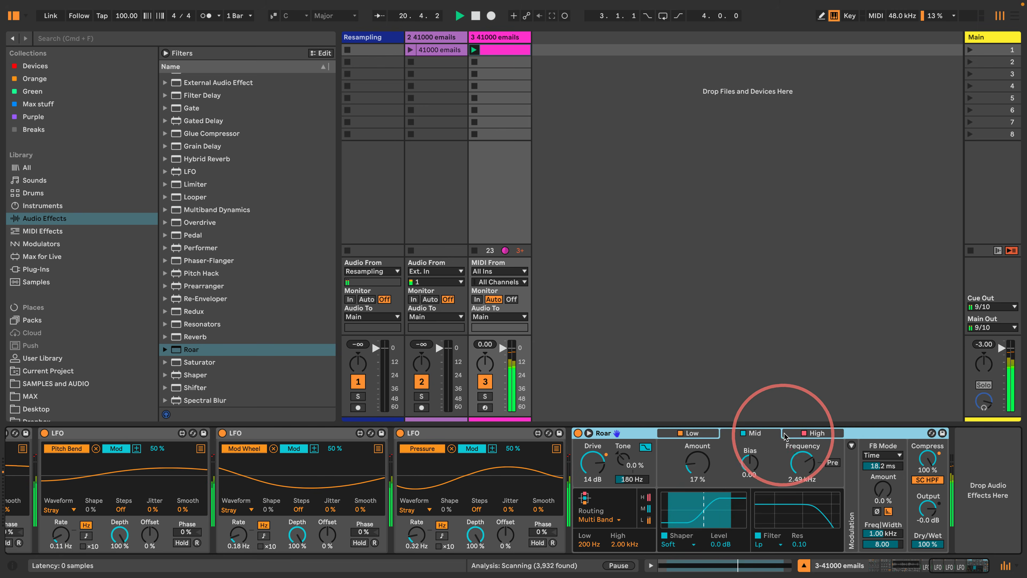
pyautogui.click(762, 545)
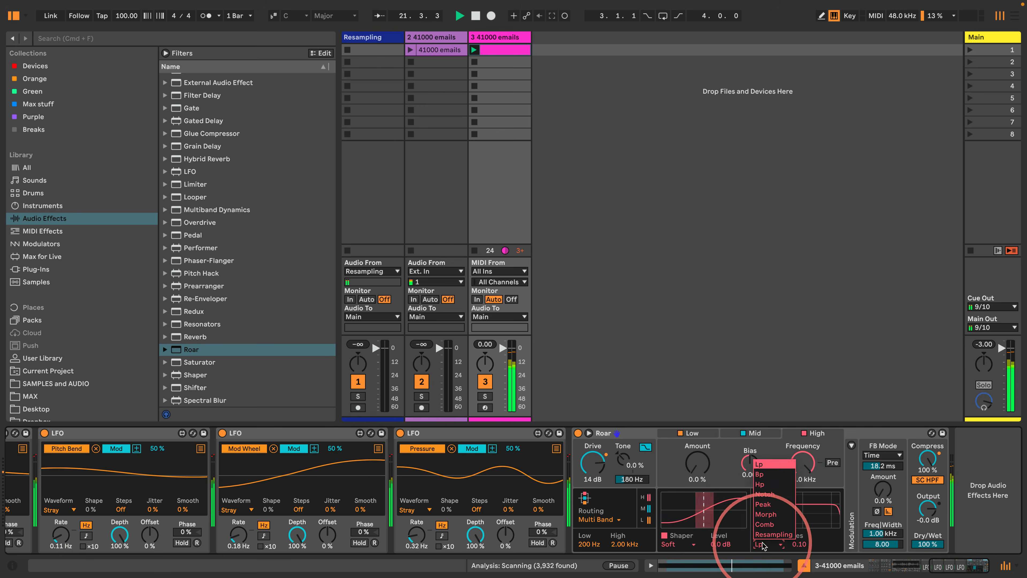
pyautogui.click(773, 483)
pyautogui.moveTo(697, 464); pyautogui.dragTo(697, 459)
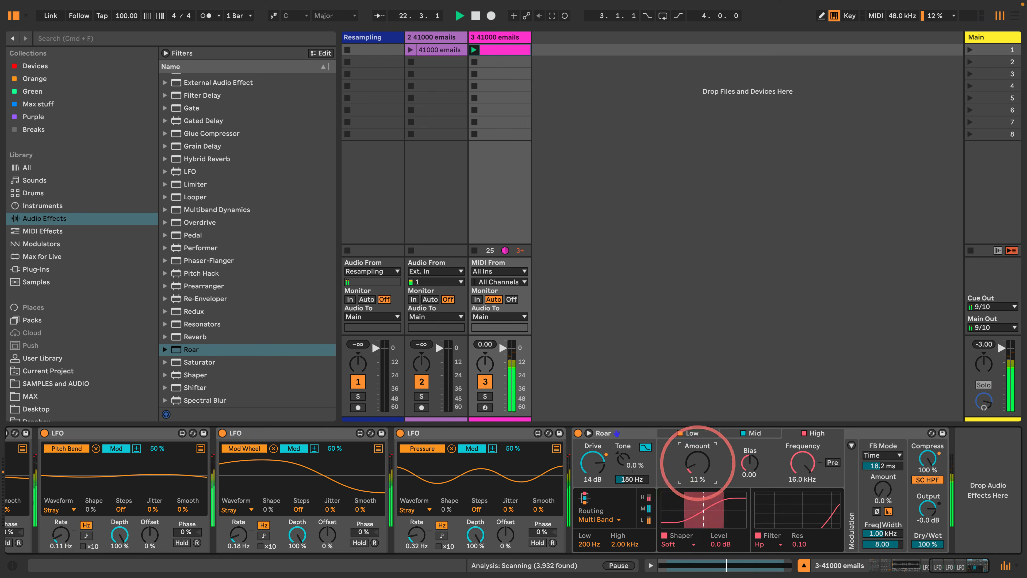
pyautogui.moveTo(801, 463); pyautogui.dragTo(802, 498)
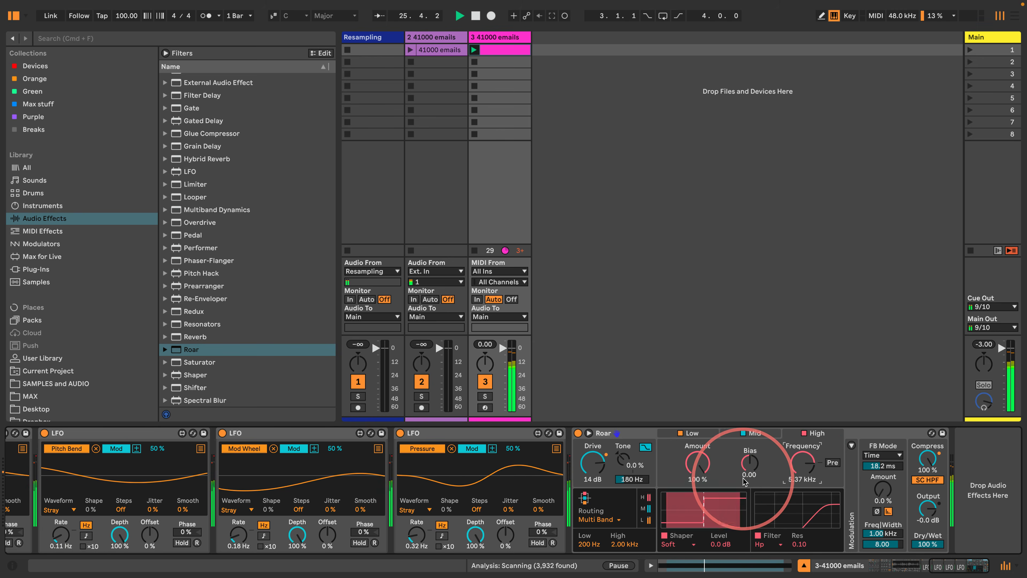
# - Set the High band's Amount to 37 % and Roar's Drive to 4.2 dB
pyautogui.hscroll(-15, 746, 483)
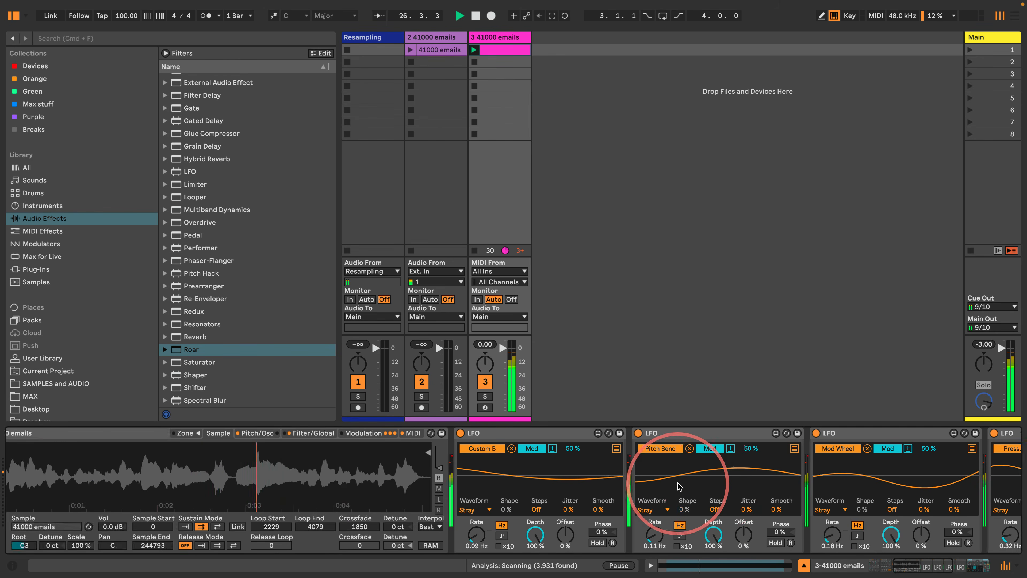
pyautogui.hscroll(15, 681, 489)
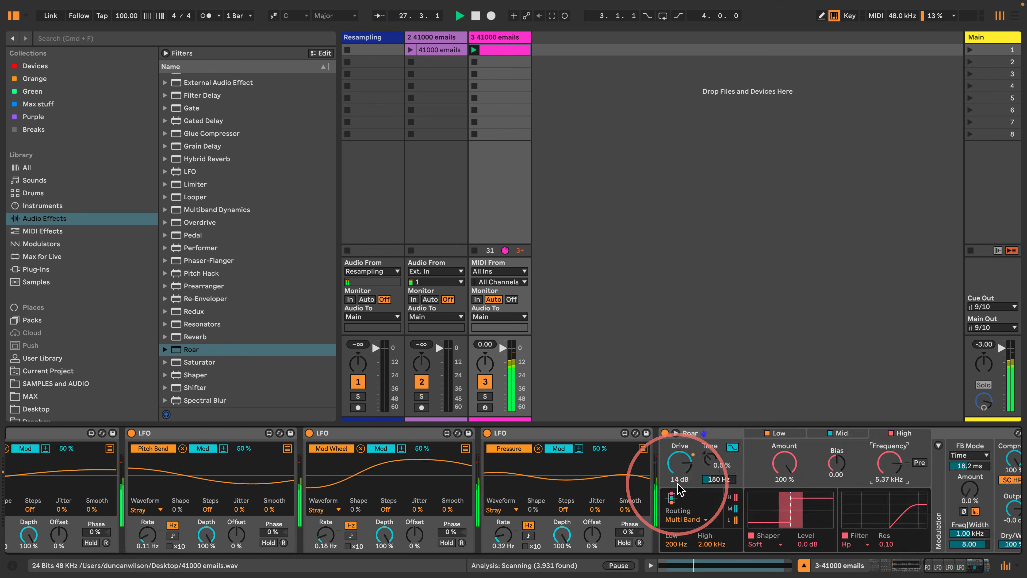
pyautogui.moveTo(697, 461); pyautogui.dragTo(697, 472)
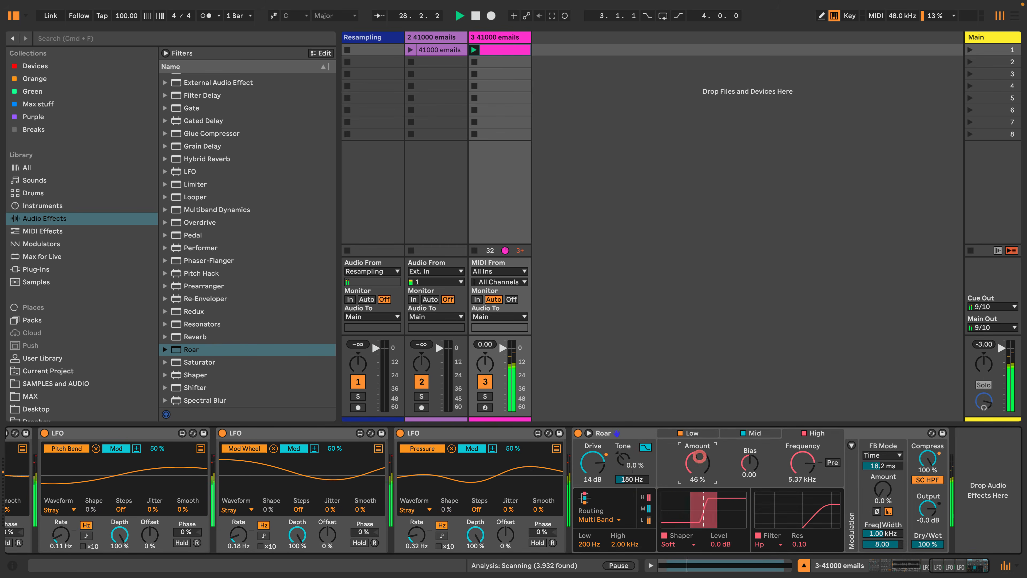
pyautogui.click(729, 434)
pyautogui.click(697, 433)
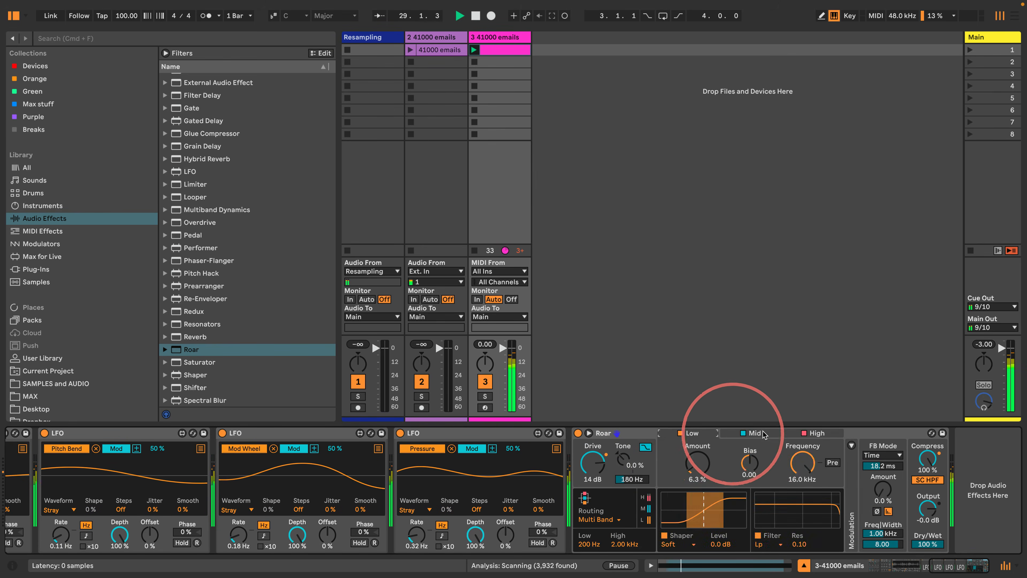
pyautogui.click(795, 434)
pyautogui.moveTo(697, 466); pyautogui.dragTo(696, 468)
pyautogui.moveTo(593, 464); pyautogui.dragTo(592, 470)
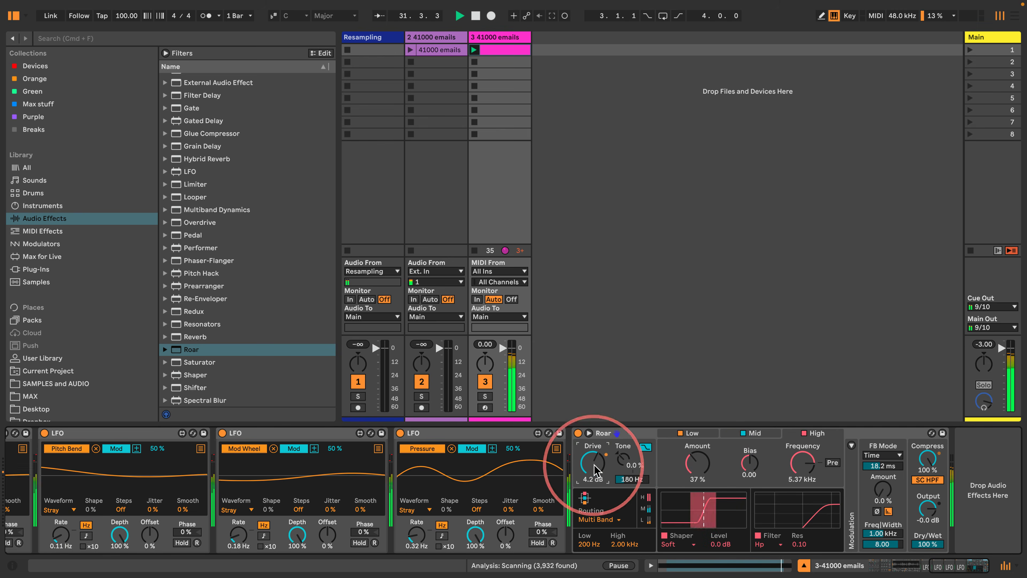
# - Stop playback and display the Sampler's filter and global settings beside CC Control
pyautogui.hscroll(-10, 428, 485)
pyautogui.hscroll(-3, 437, 502)
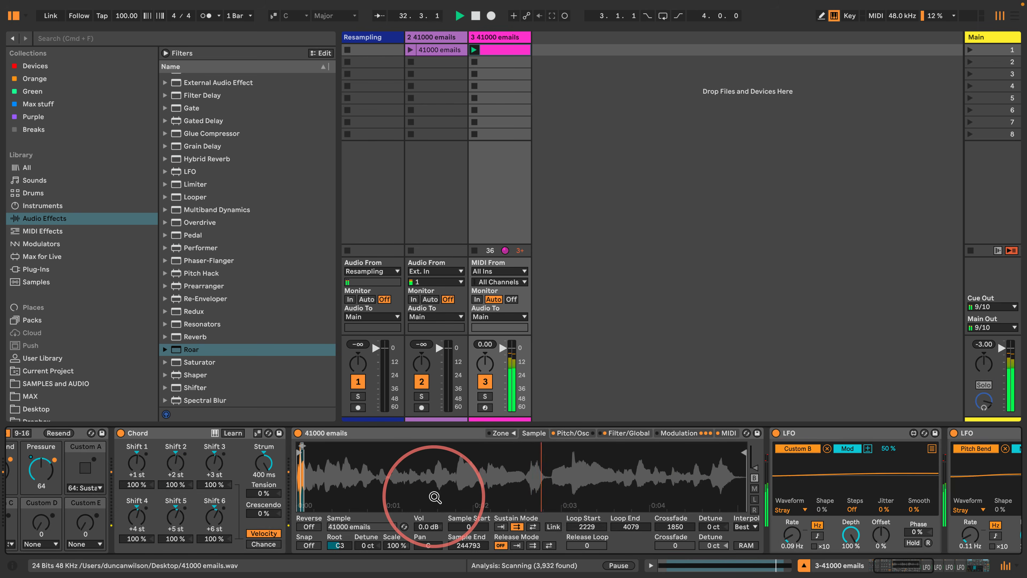
pyautogui.press('space')
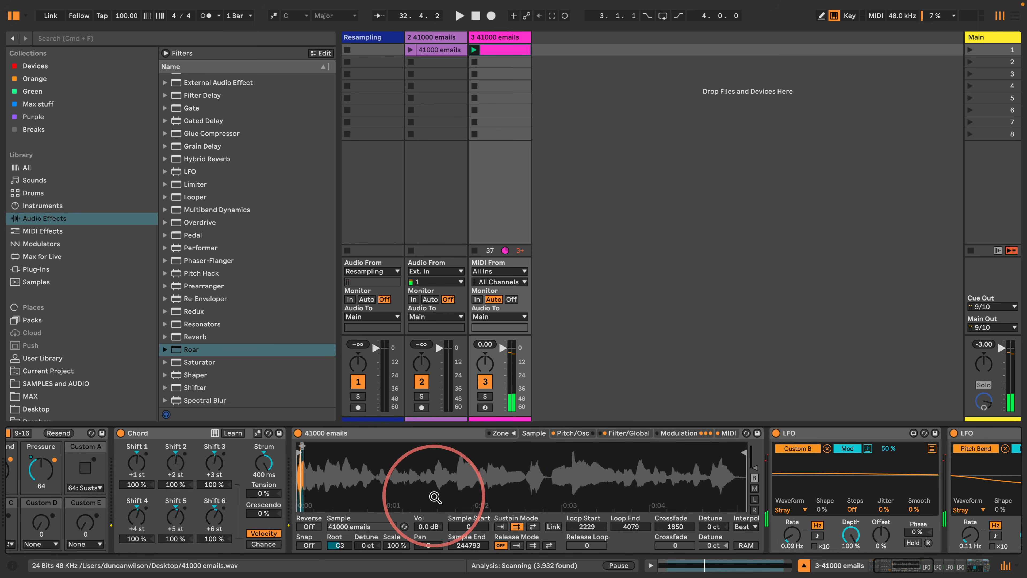
pyautogui.click(629, 434)
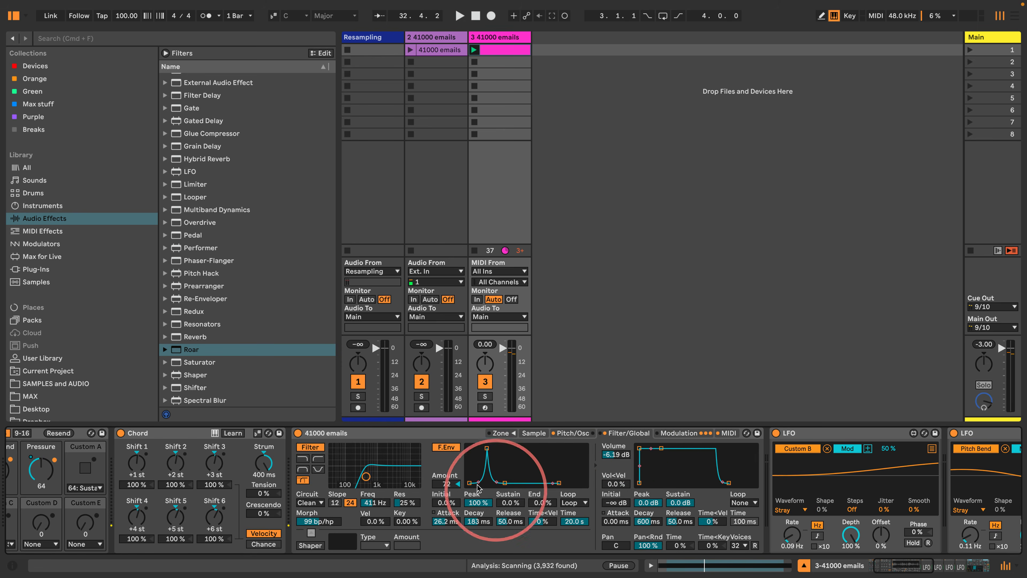
pyautogui.hscroll(-3, 374, 474)
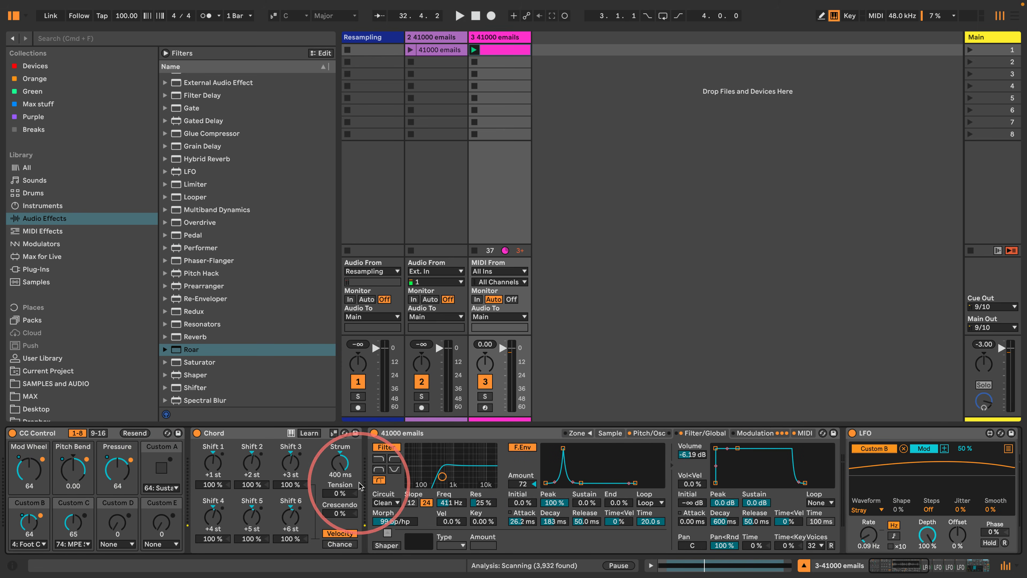
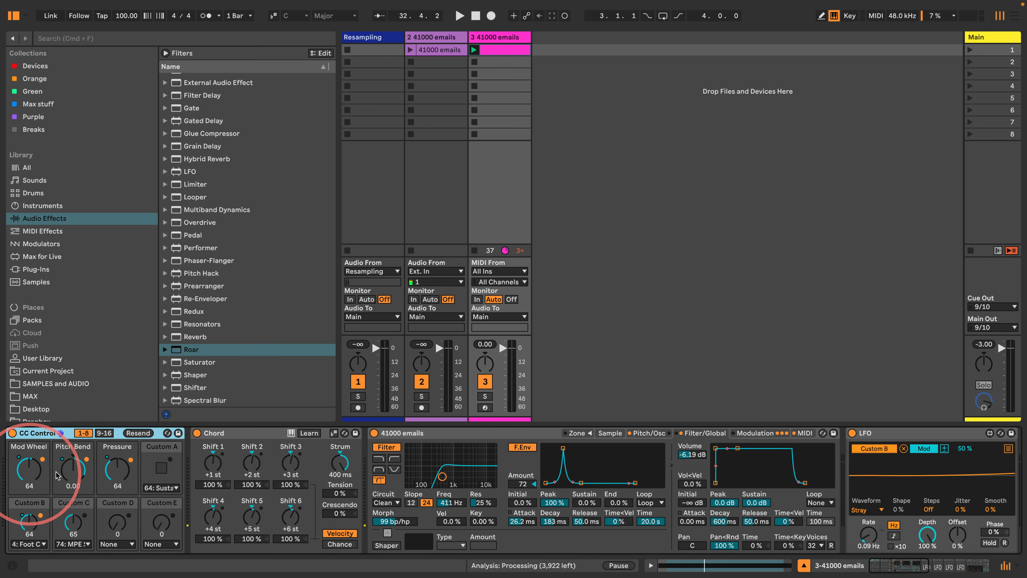
# - Look at CC Control's controls 9-16, return to 1-8 and toggle the Custom A sustain control on
pyautogui.click(105, 433)
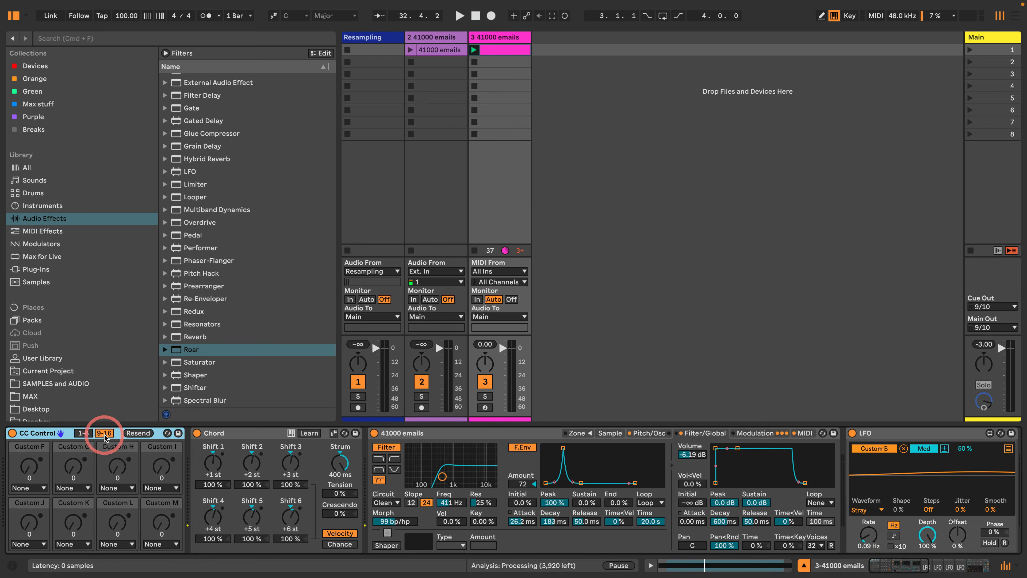
pyautogui.click(83, 433)
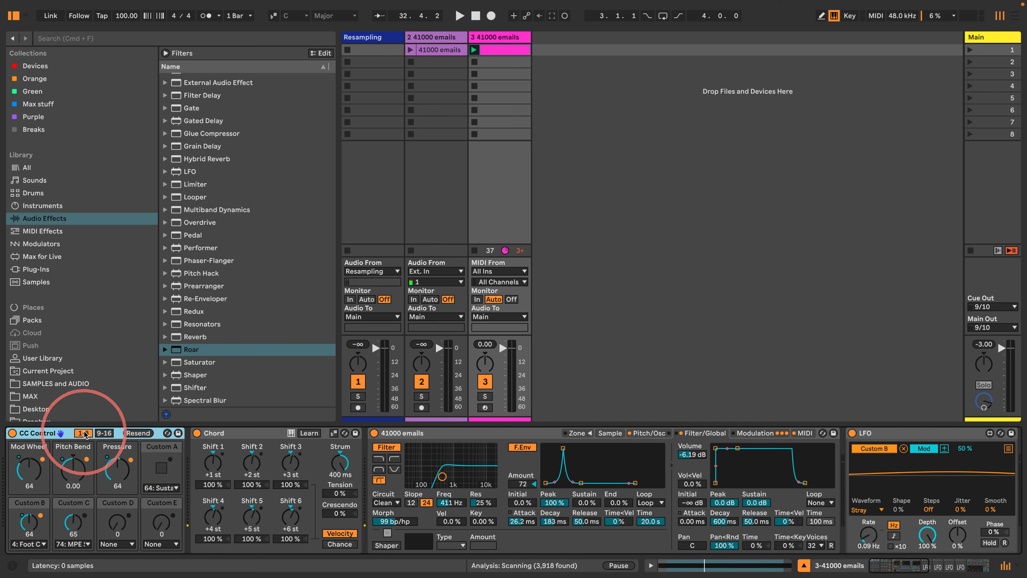
pyautogui.click(161, 468)
pyautogui.click(161, 468)
pyautogui.click(162, 468)
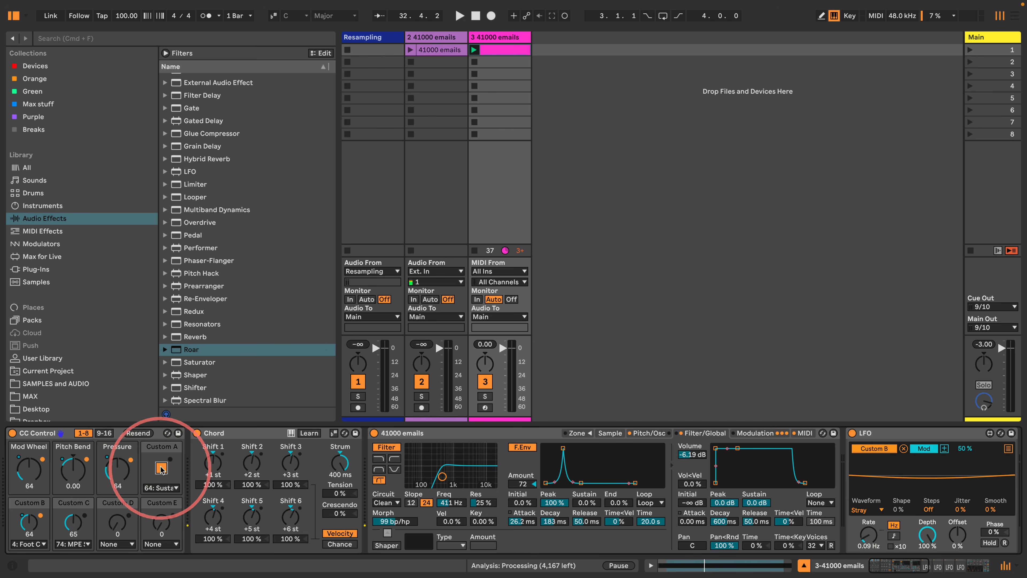
# - Check Custom A's CC assignment choices, keeping 64: Sustain Pedal, toggle that control off and start playback
pyautogui.click(157, 488)
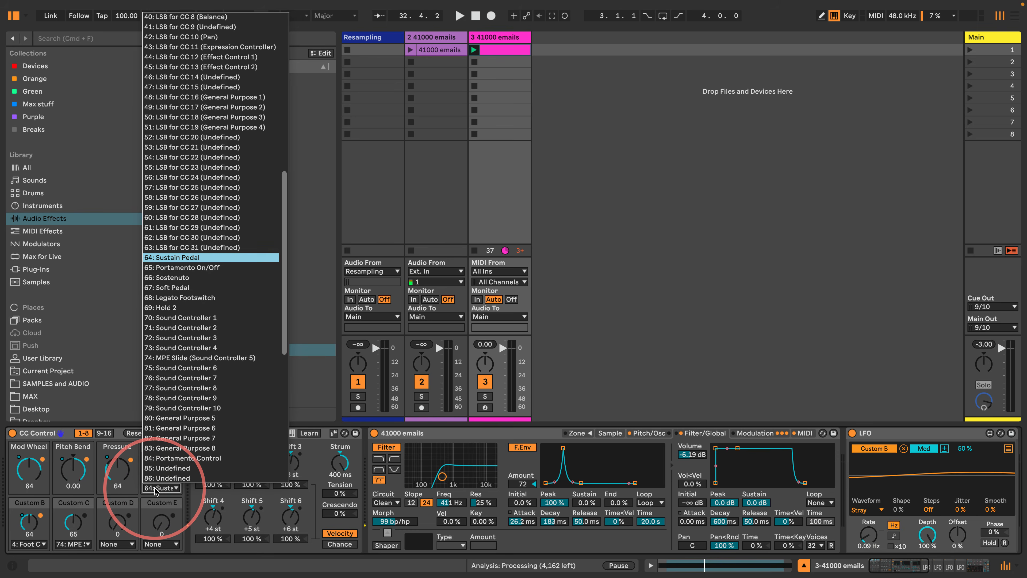
pyautogui.click(155, 489)
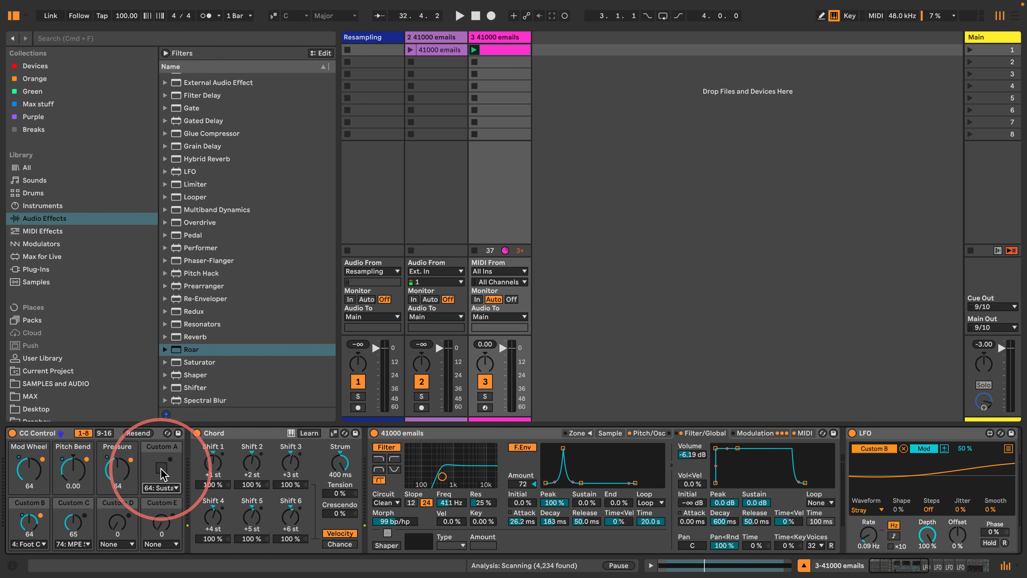
pyautogui.press('space')
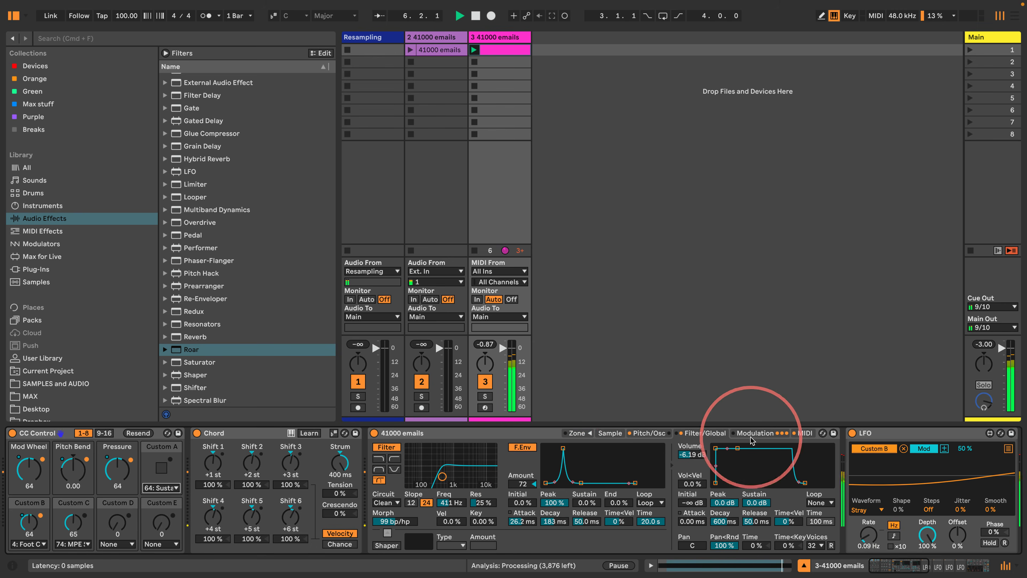
# - Set the Sampler's pitch envelope Amount to -48 st and Attack to 276 ms, and shorten its loop Time
pyautogui.click(649, 432)
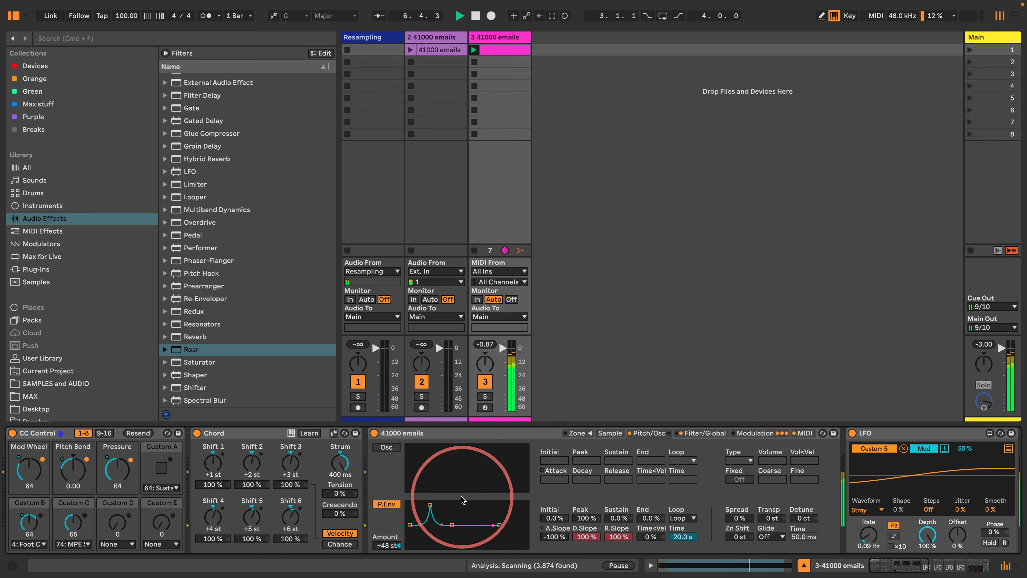
pyautogui.click(384, 544)
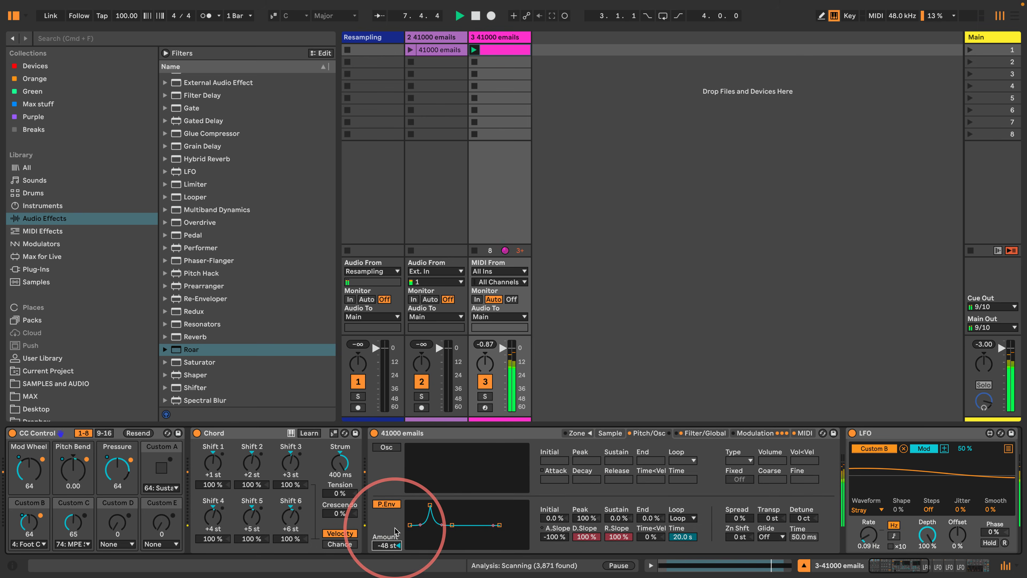
pyautogui.moveTo(429, 505); pyautogui.dragTo(436, 505)
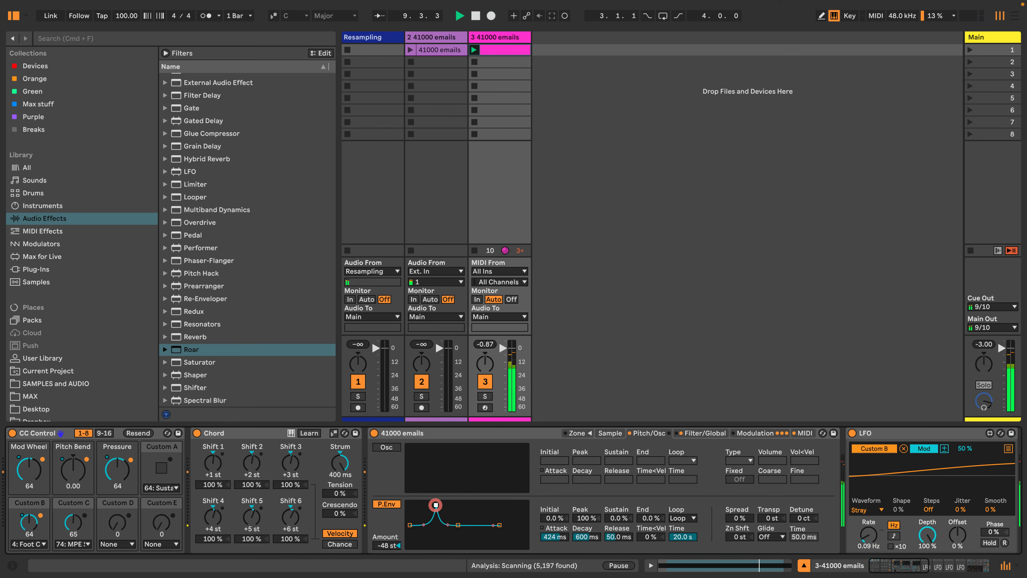
pyautogui.moveTo(680, 536); pyautogui.dragTo(679, 539)
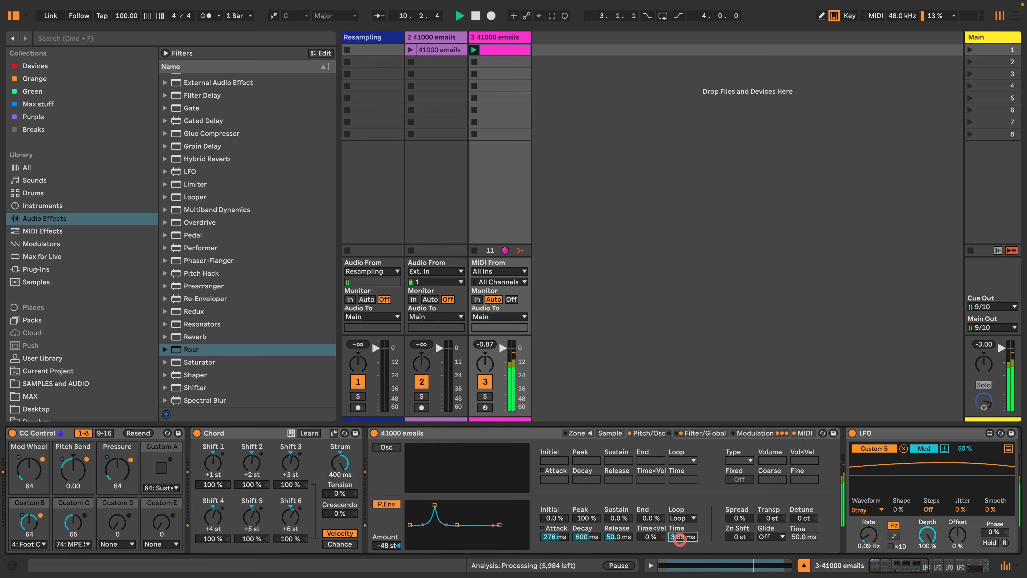
# - Stop playback and review the Sampler's MIDI mappings, including Pressure's second destination choices, and its sample settings
pyautogui.click(803, 432)
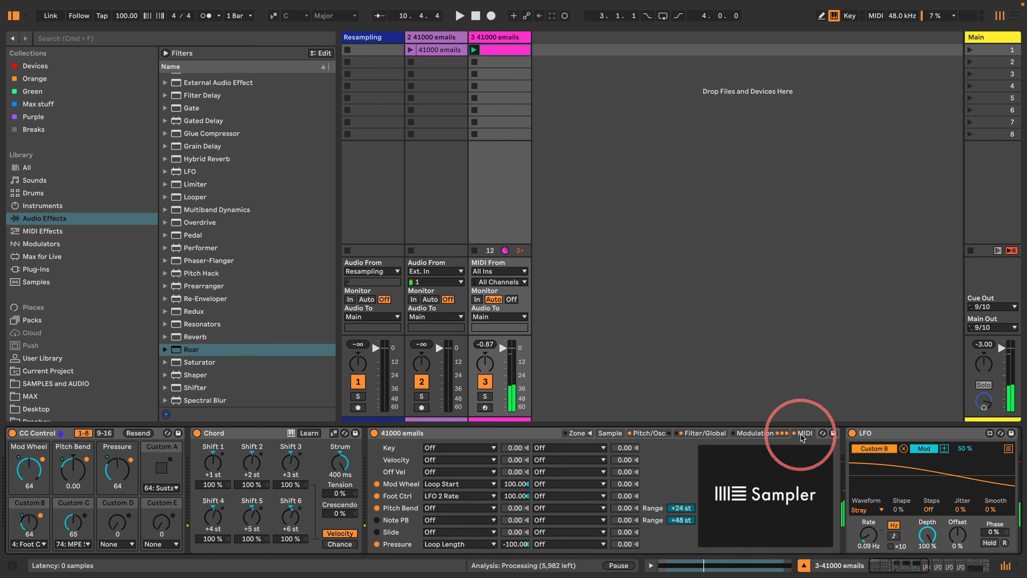
pyautogui.click(568, 544)
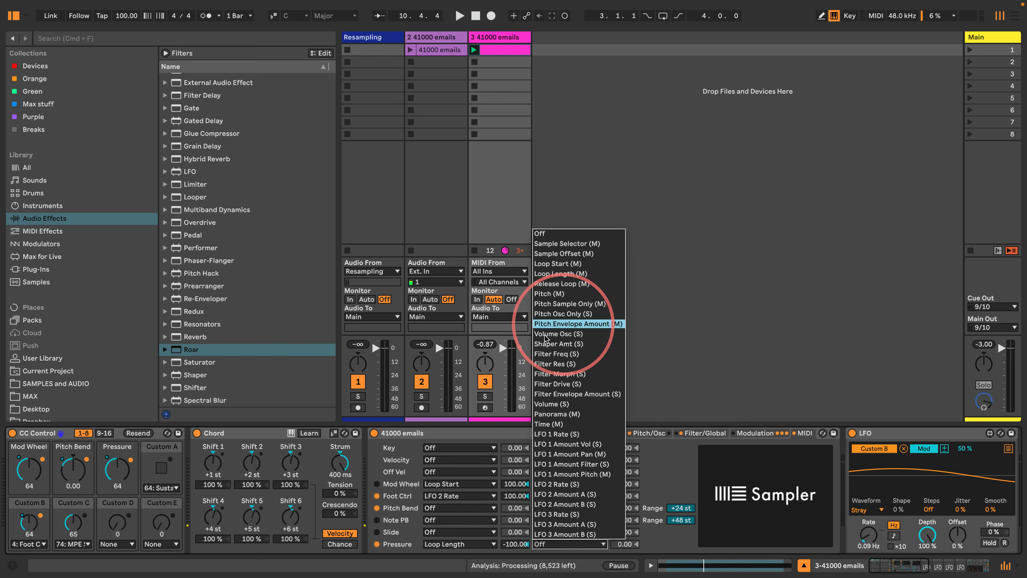
pyautogui.click(455, 435)
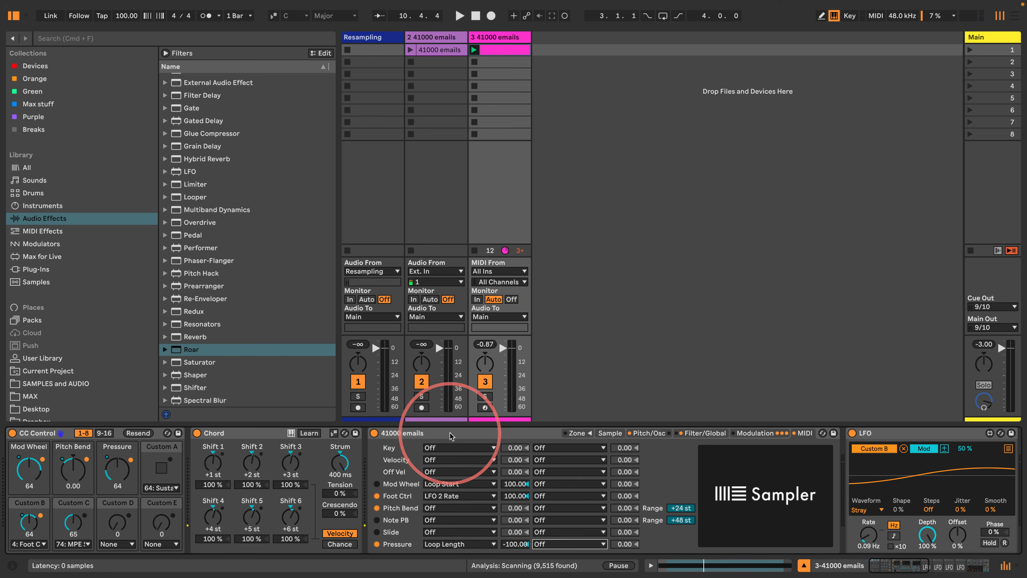
pyautogui.click(611, 434)
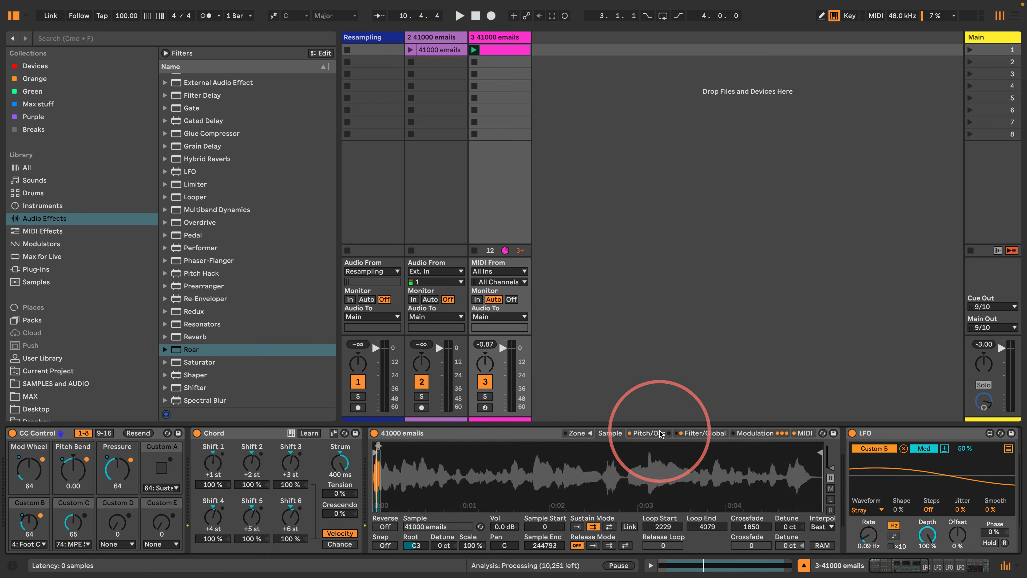
# - Set the loop Time of the Sampler's pitch envelope to 99.2 ms
pyautogui.click(649, 432)
pyautogui.click(679, 535)
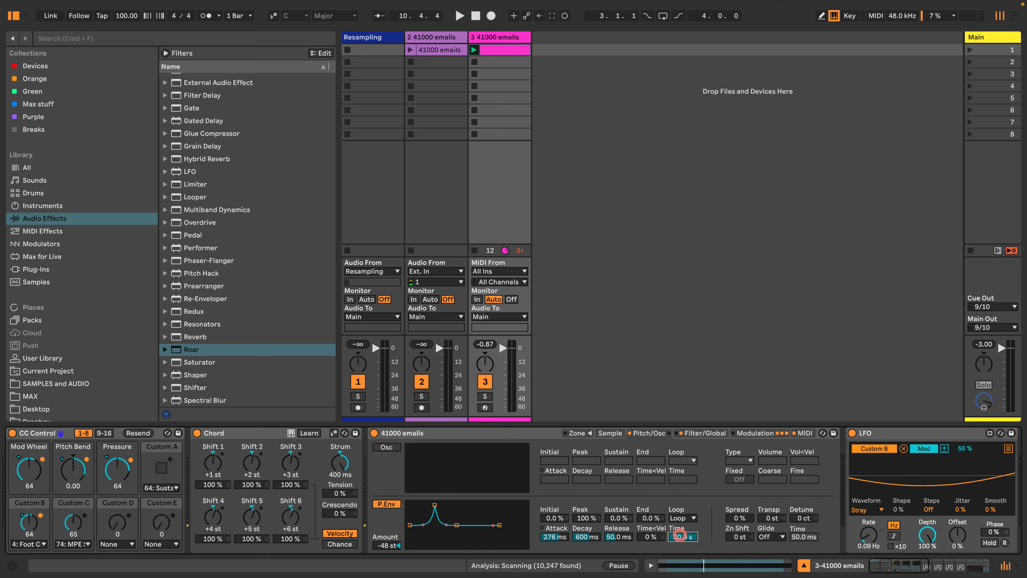
pyautogui.moveTo(680, 534); pyautogui.dragTo(680, 522)
# - Add an LFO directly after the Sampler, map it to the pitch envelope's loop Time and set its Rate to 0.58 Hz
pyautogui.hscroll(10, 618, 486)
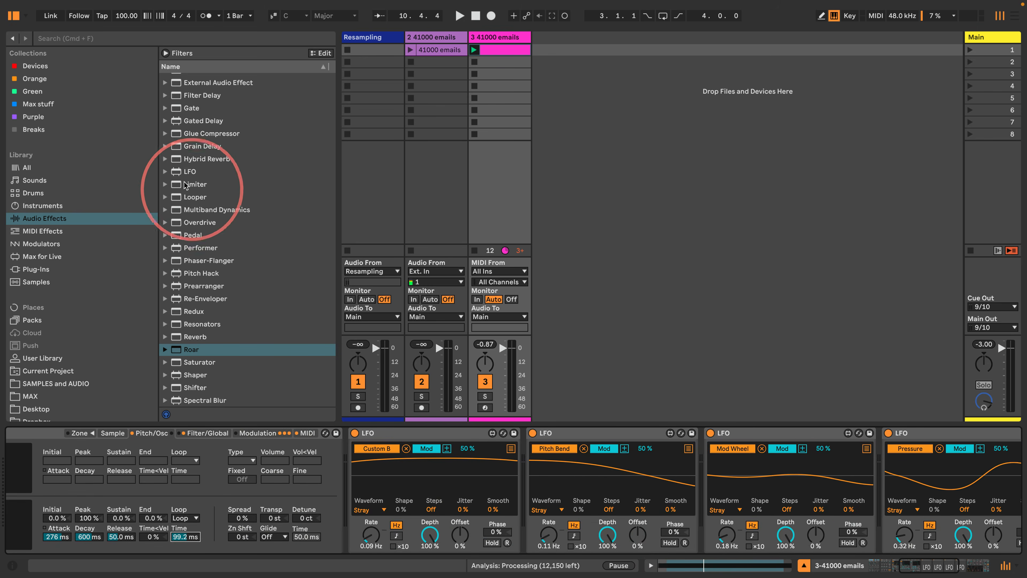
pyautogui.moveTo(188, 171); pyautogui.dragTo(350, 494)
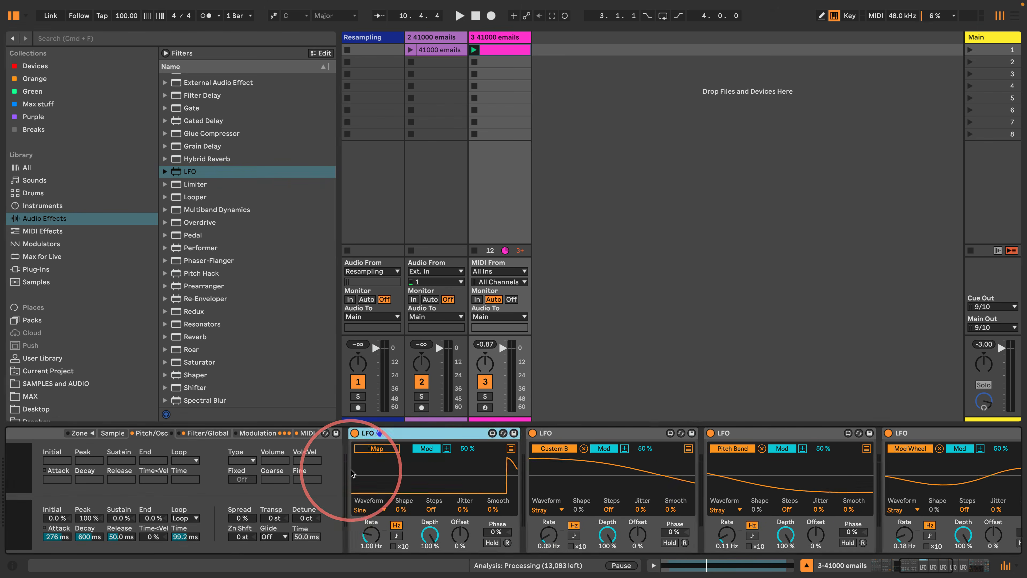
pyautogui.click(714, 449)
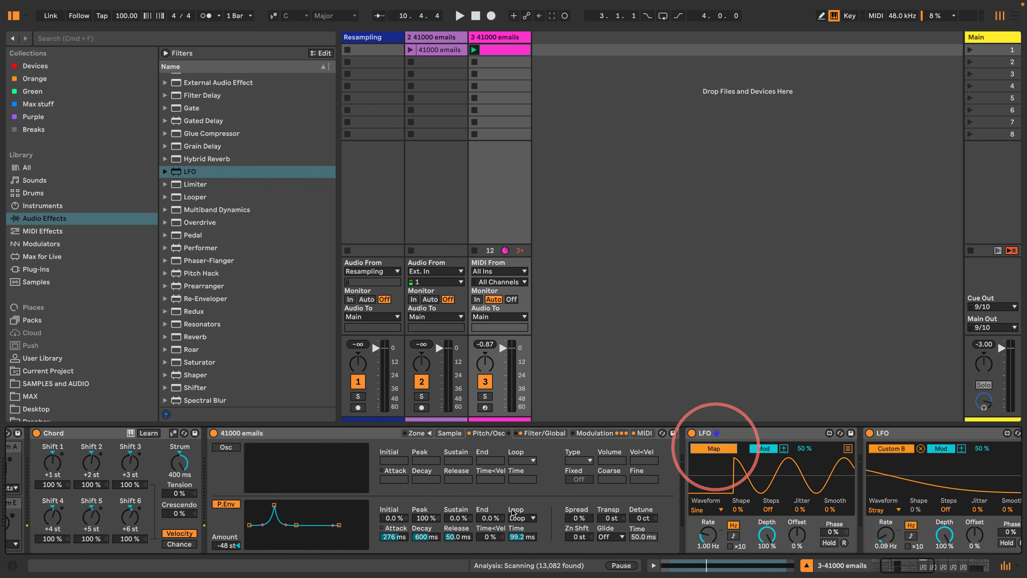
pyautogui.click(519, 537)
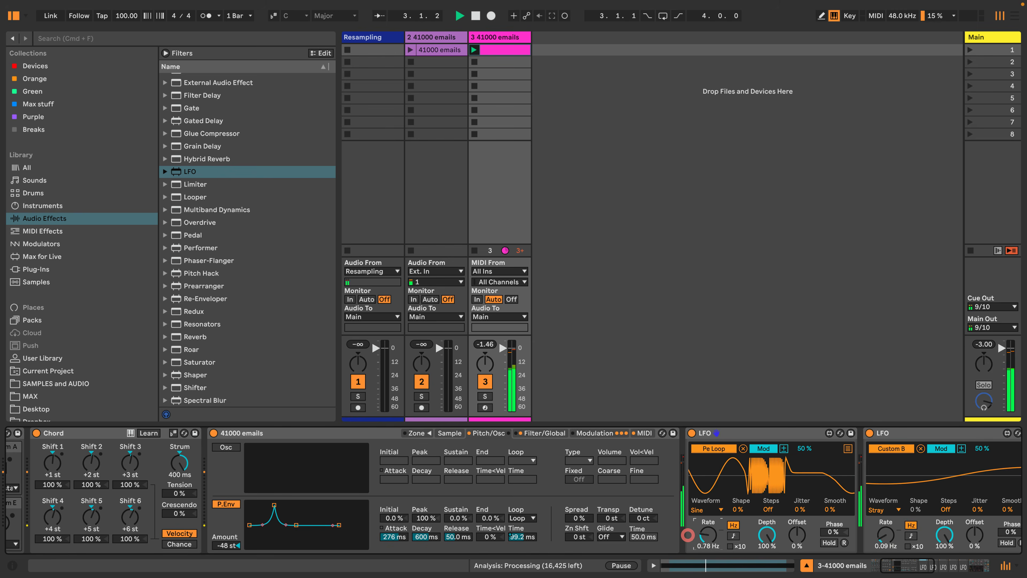
pyautogui.moveTo(523, 537)
pyautogui.mouseDown()
pyautogui.moveTo(523, 551)
pyautogui.moveTo(522, 530)
pyautogui.mouseUp()
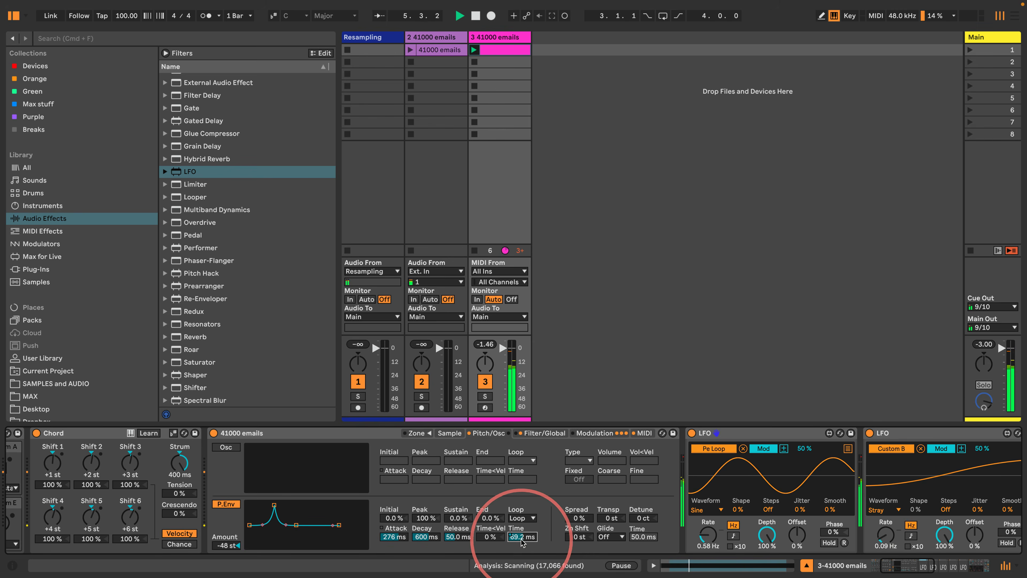
pyautogui.click(522, 540)
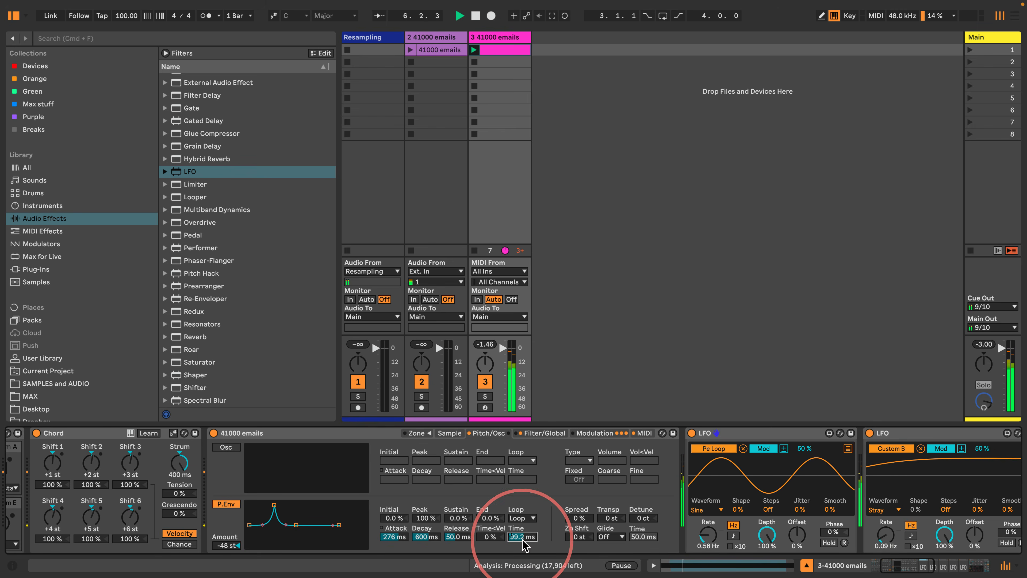
# - Display the Sampler's sample waveform, restart playback and look over the neighbouring LFO devices
pyautogui.click(426, 499)
pyautogui.click(610, 433)
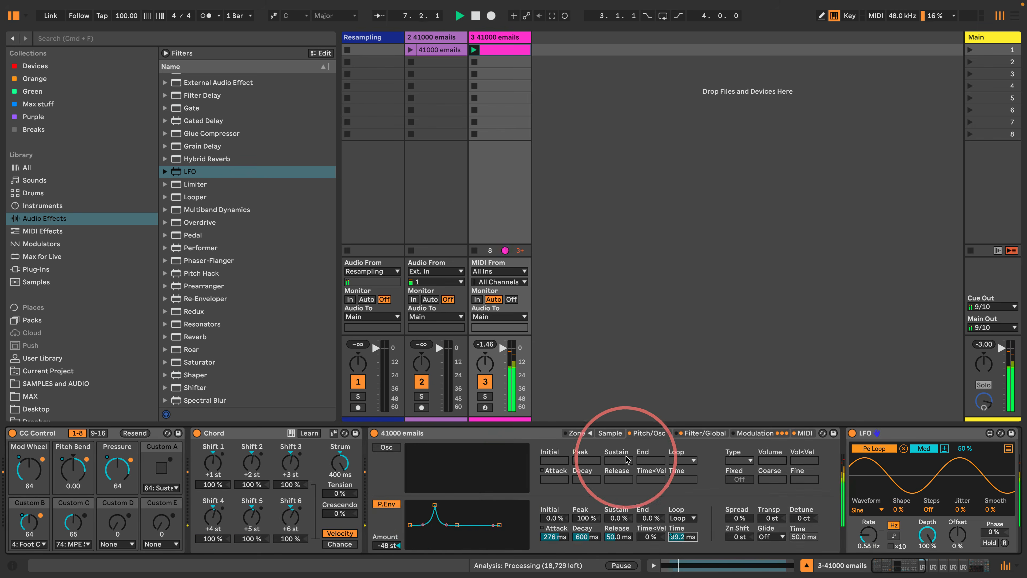
pyautogui.click(485, 478)
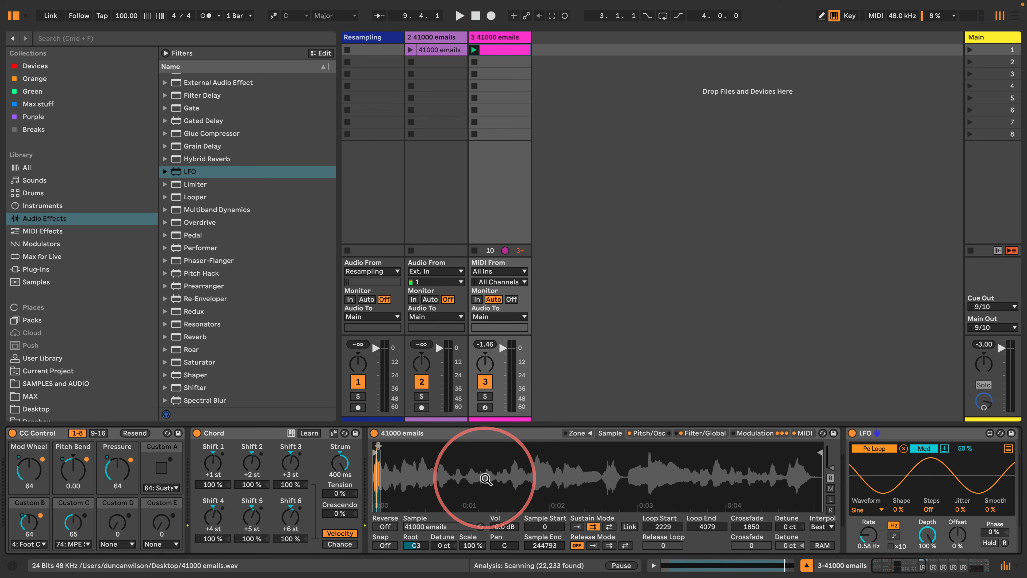
pyautogui.press('space')
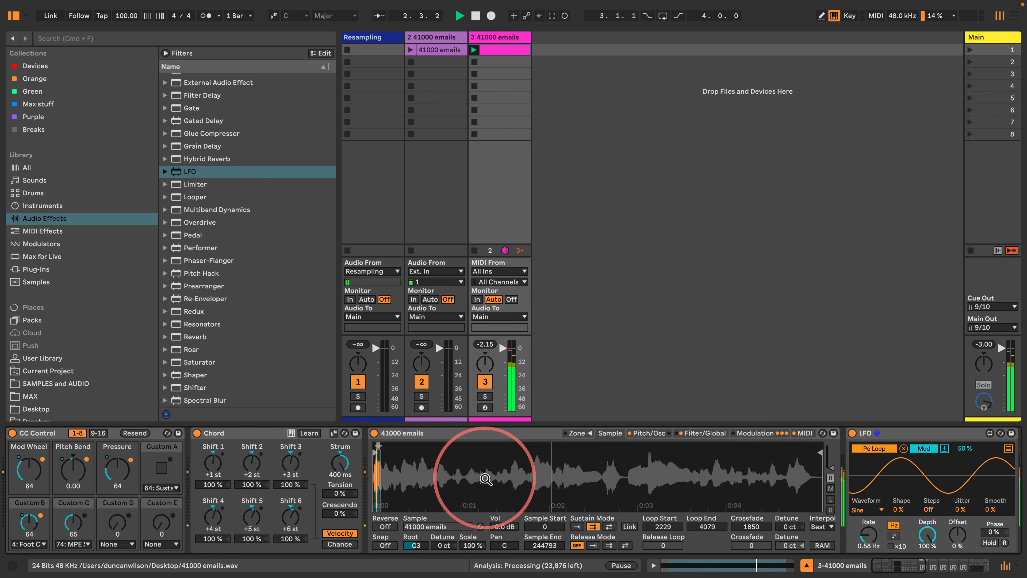
pyautogui.hscroll(20, 711, 528)
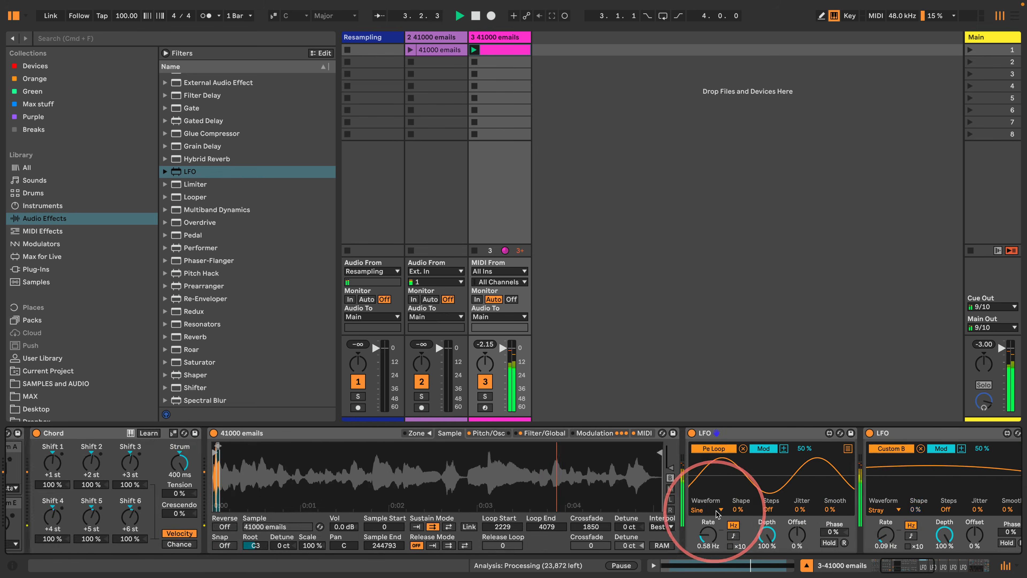
pyautogui.moveTo(591, 461); pyautogui.dragTo(586, 459)
pyautogui.hscroll(-20, 481, 437)
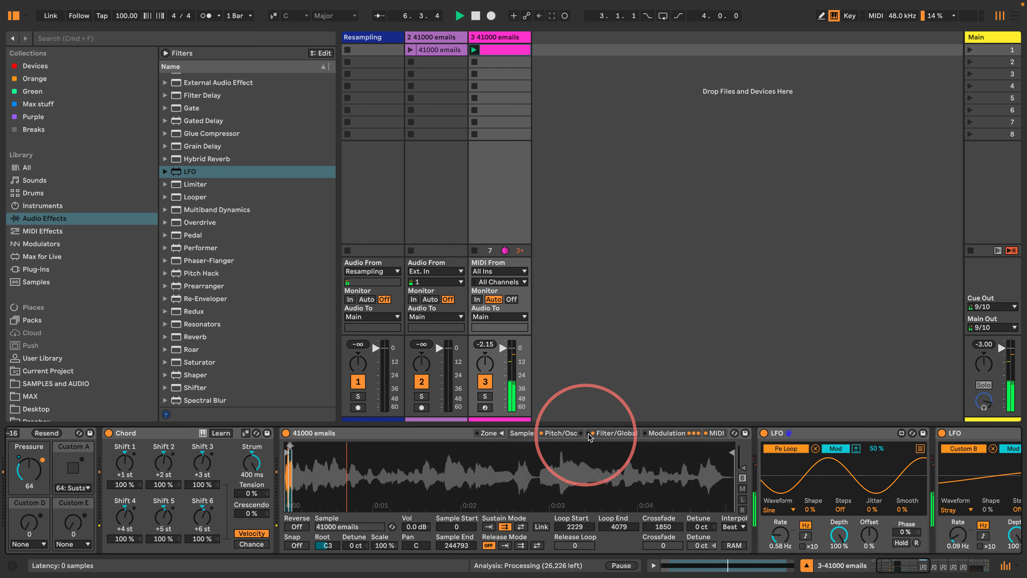
# - Turn off the Sampler's filter envelope and set the filter Freq to 593 Hz and Morph to 0 hp/no
pyautogui.click(607, 434)
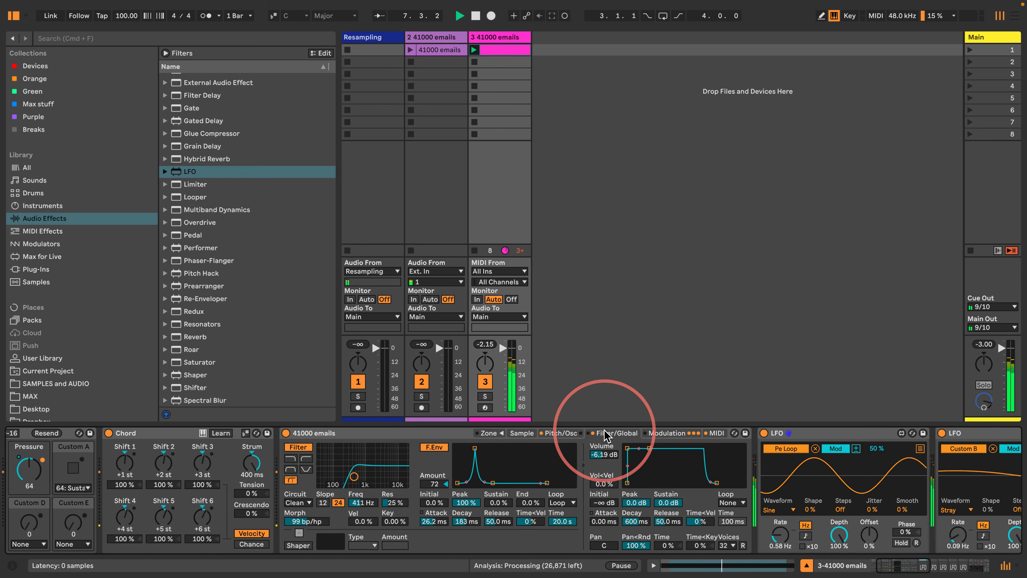
pyautogui.click(437, 448)
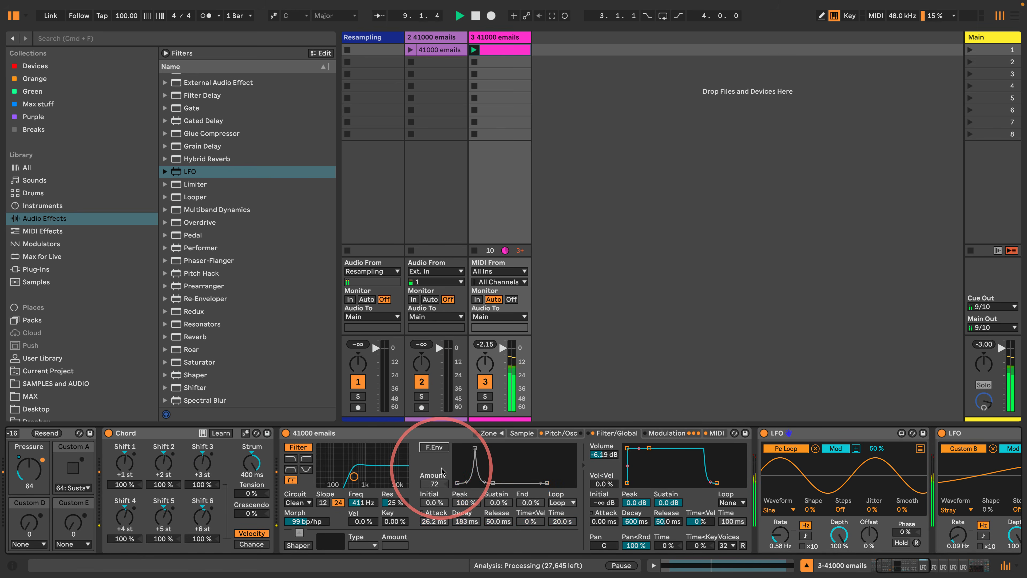
pyautogui.moveTo(354, 476); pyautogui.dragTo(357, 477)
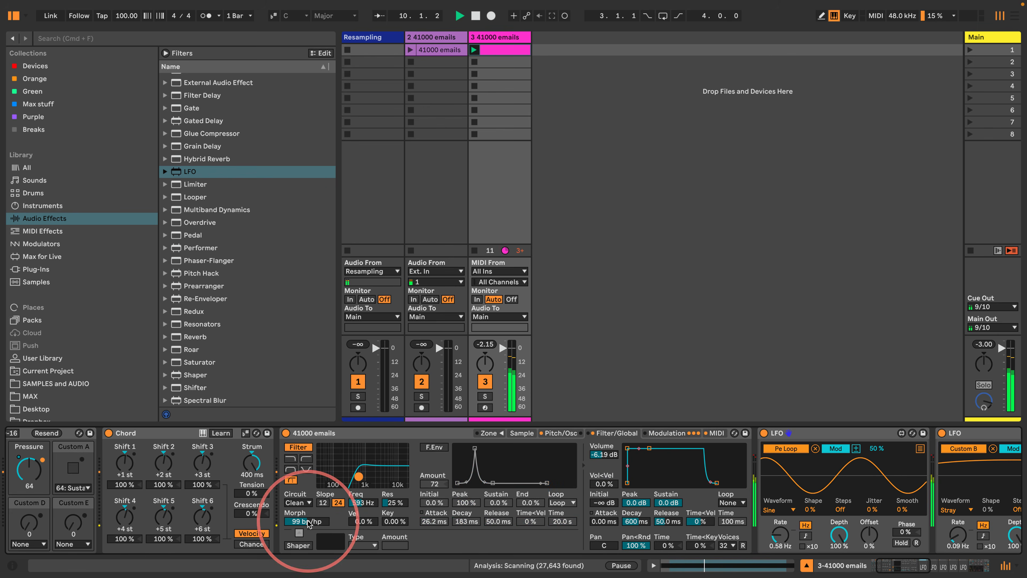
pyautogui.moveTo(307, 521); pyautogui.dragTo(306, 520)
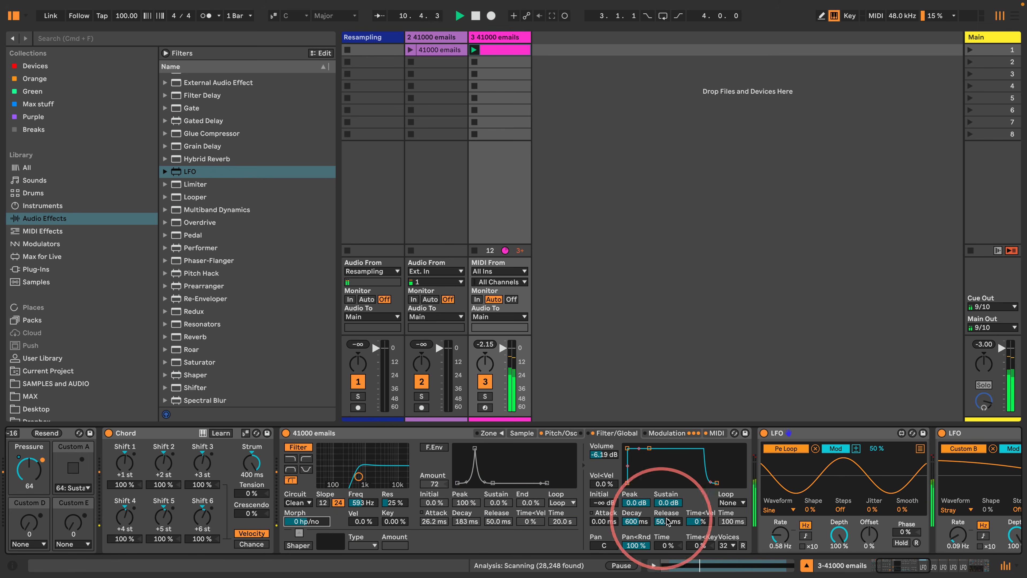
# - Set the Sampler's volume envelope Release to 35.8 s, Volume to 0.00 dB and filter Morph to 23 lp/bp
pyautogui.moveTo(664, 522); pyautogui.dragTo(666, 521)
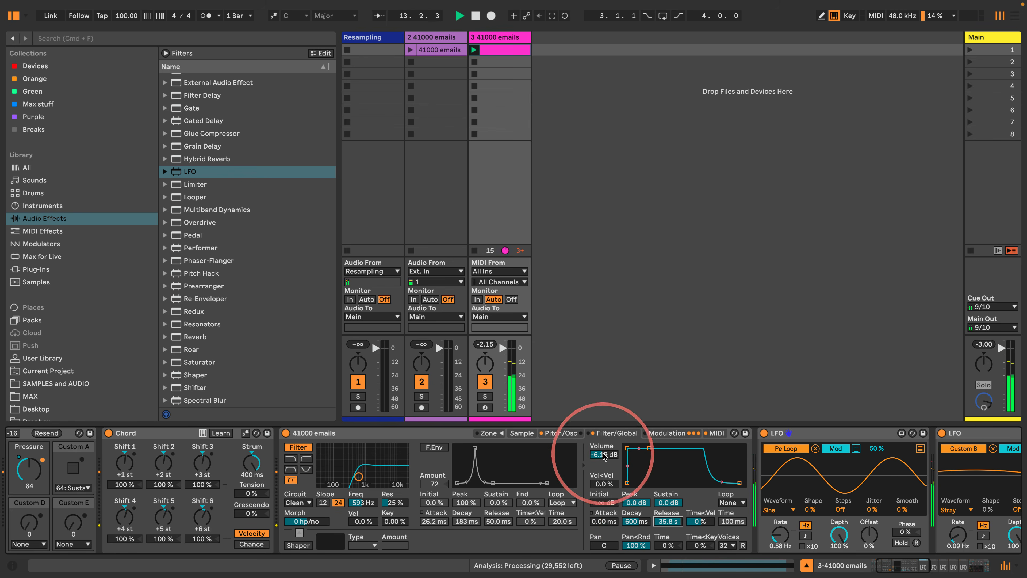
pyautogui.moveTo(602, 454); pyautogui.dragTo(603, 454)
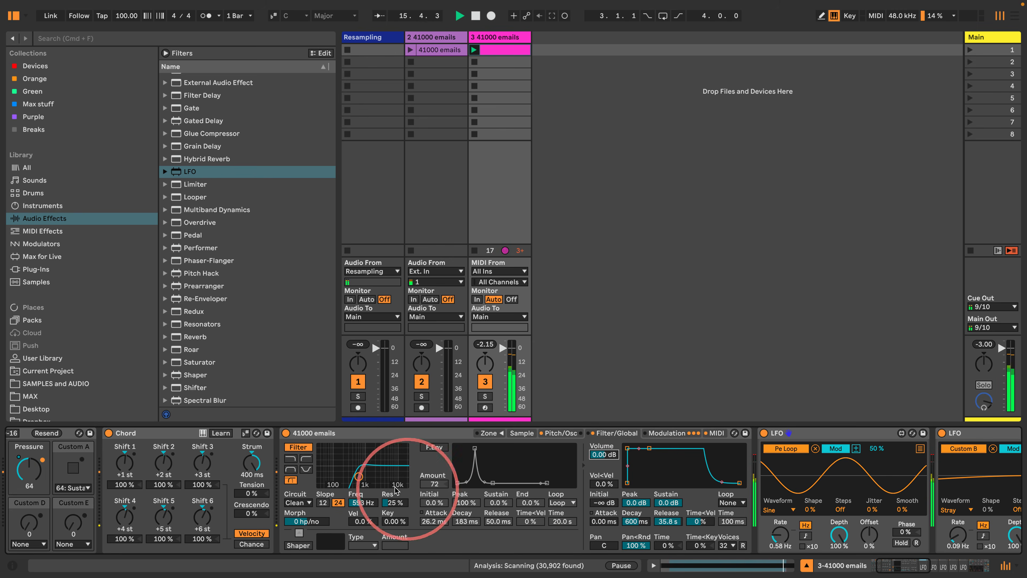
pyautogui.moveTo(301, 521); pyautogui.dragTo(311, 521)
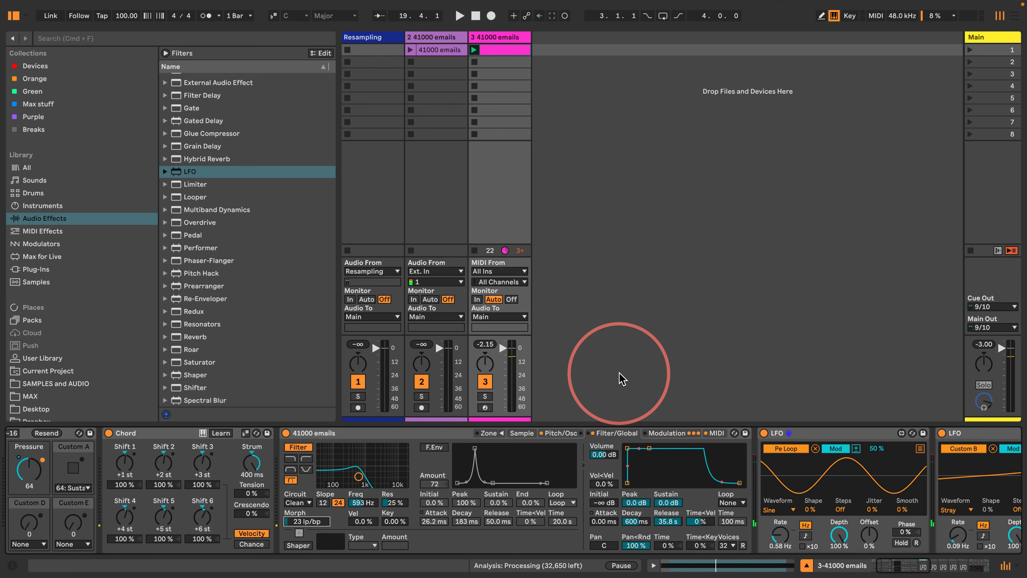
# - Add the Operator instrument on a new MIDI track and display its global settings with the modulation routings
pyautogui.hscroll(-4, 283, 457)
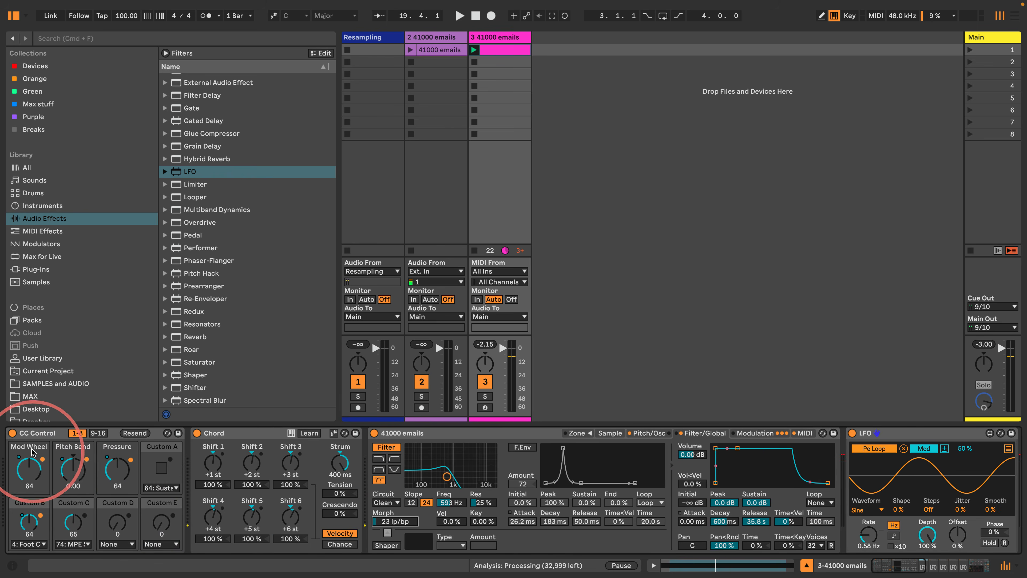
pyautogui.click(41, 436)
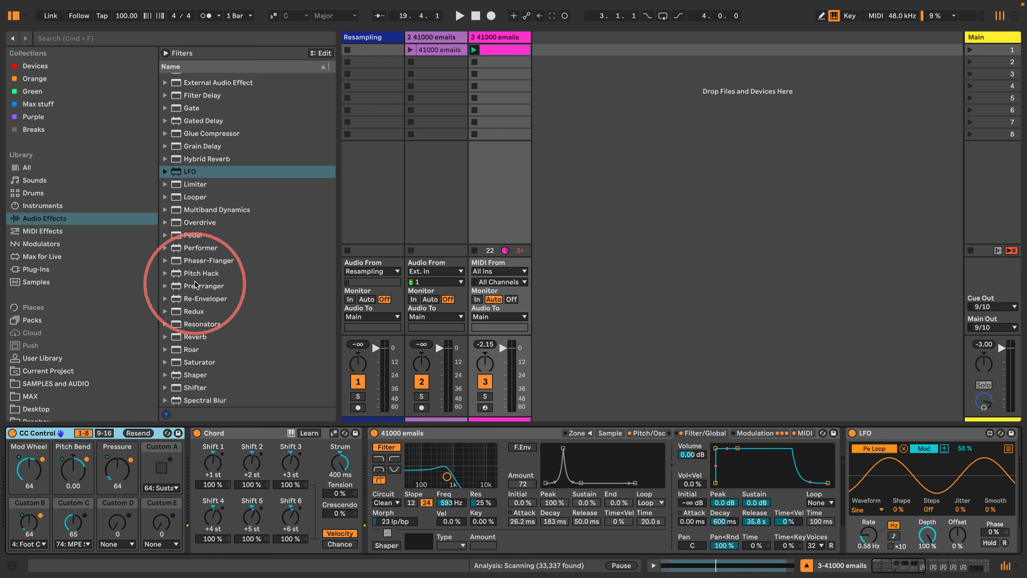
pyautogui.click(65, 205)
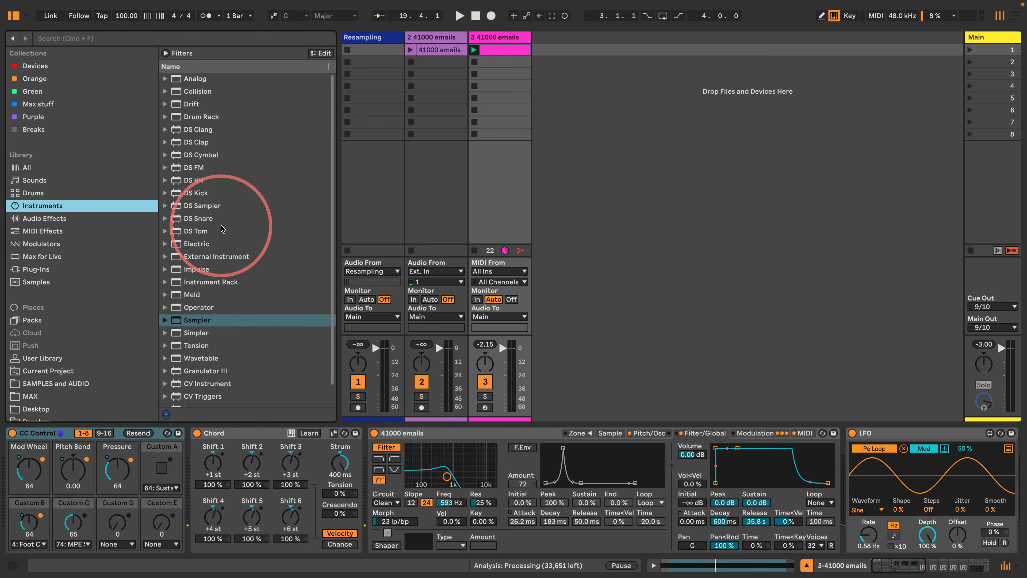
pyautogui.moveTo(170, 307); pyautogui.dragTo(590, 104)
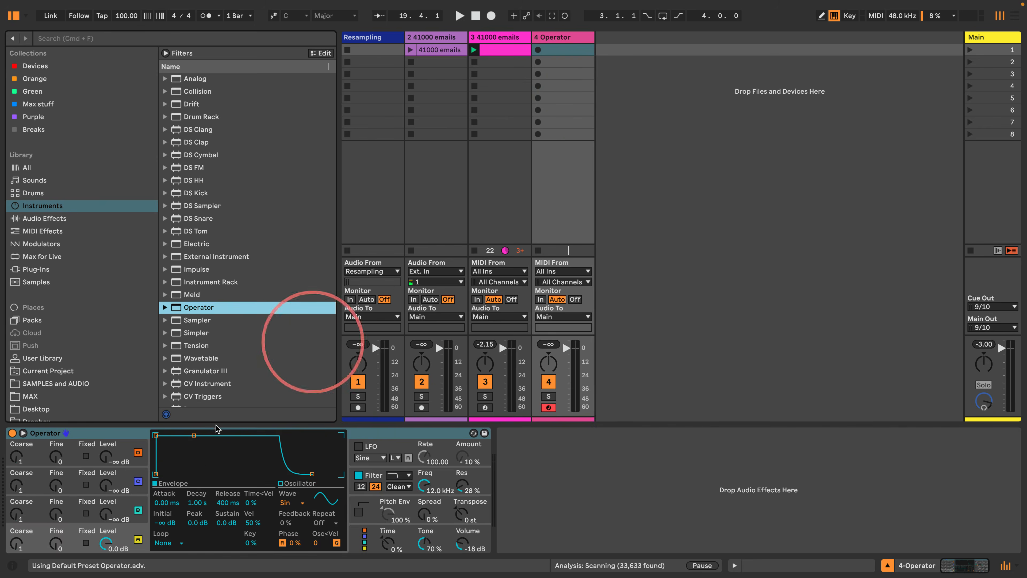
pyautogui.click(351, 530)
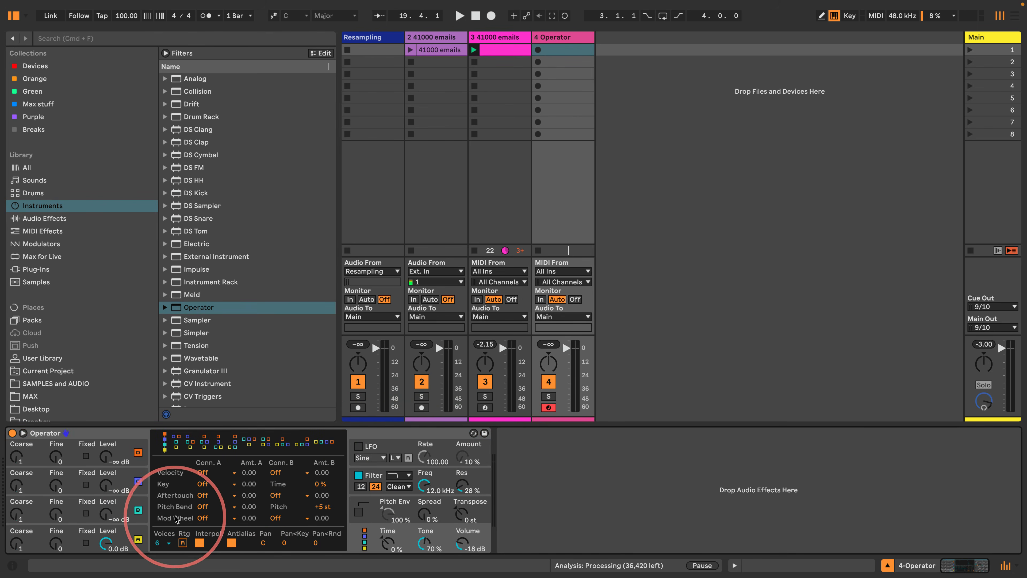
# - Look over the Mod Wheel and Pitch Bend modulation destinations in Operator, and its LFO settings
pyautogui.click(206, 519)
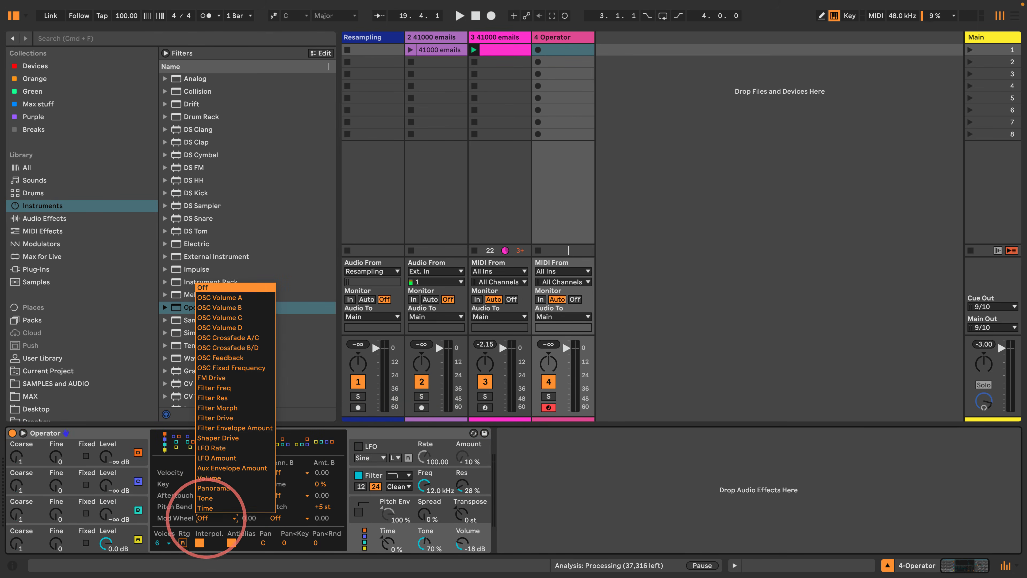
pyautogui.click(207, 519)
pyautogui.click(207, 519)
pyautogui.click(208, 519)
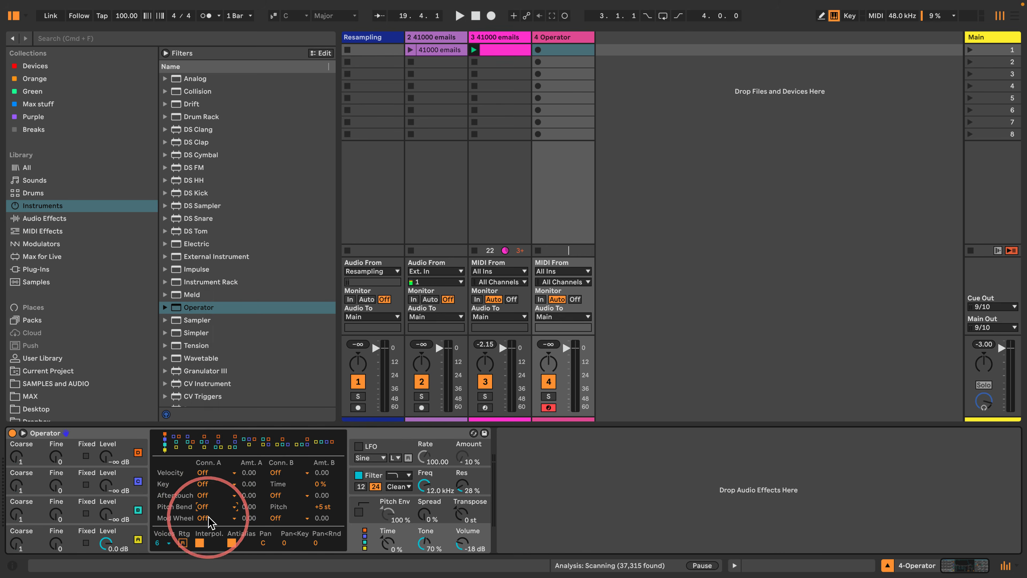
pyautogui.click(208, 519)
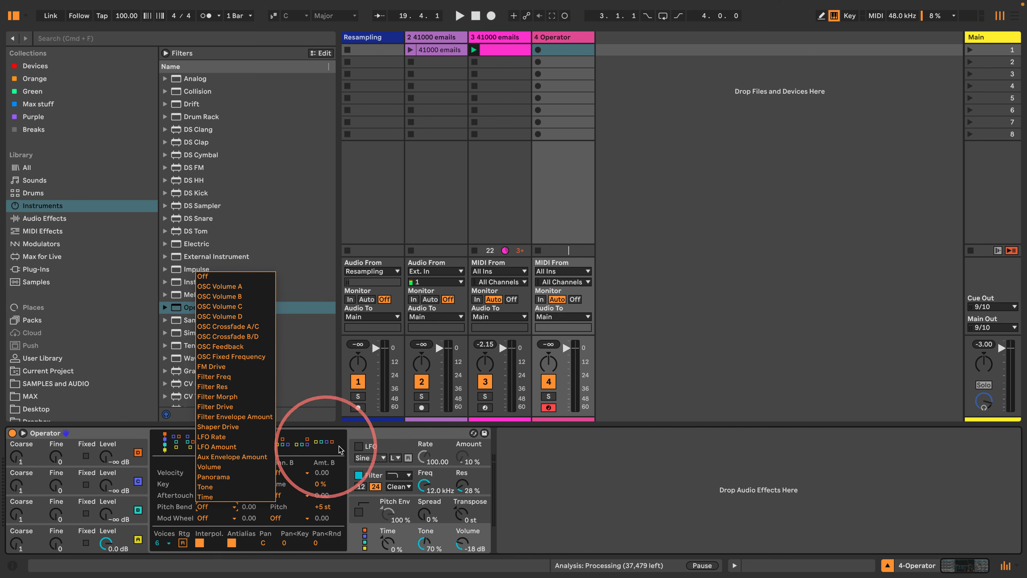
pyautogui.click(373, 442)
pyautogui.click(389, 450)
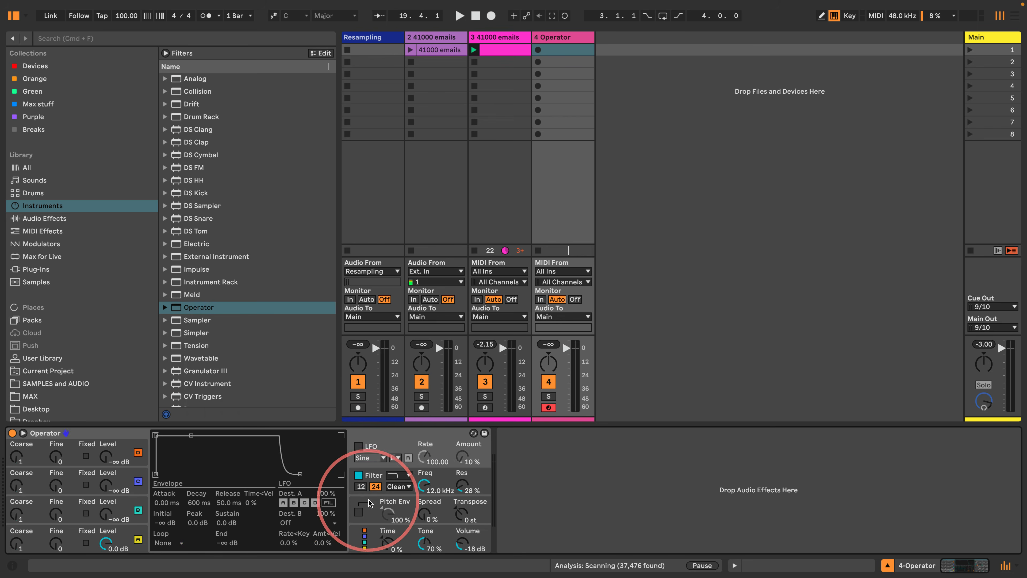
# - Add the CC Control MIDI effect before Operator and an LFO modulator after it
pyautogui.click(42, 231)
pyautogui.moveTo(201, 129); pyautogui.dragTo(4, 445)
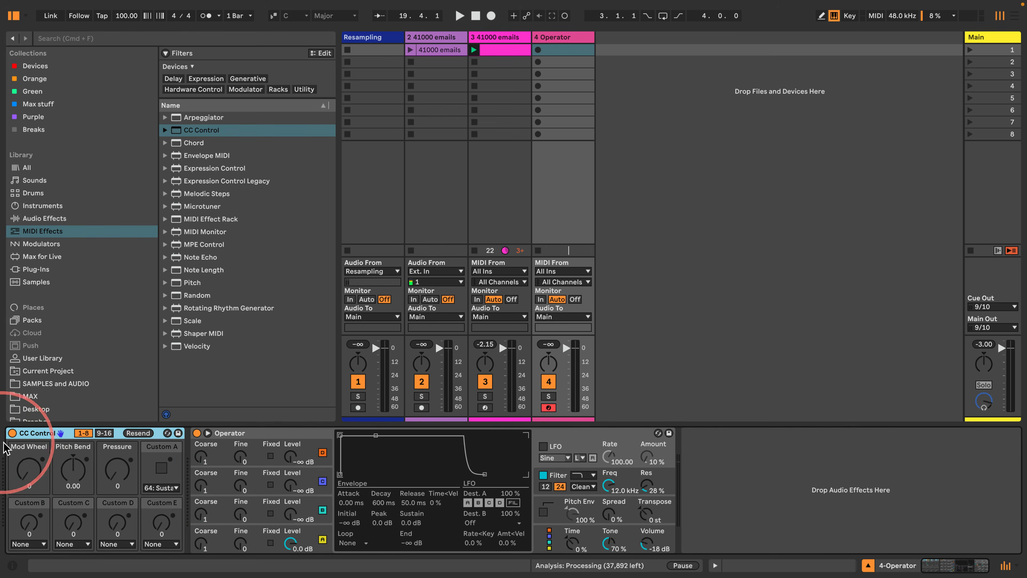
pyautogui.click(36, 244)
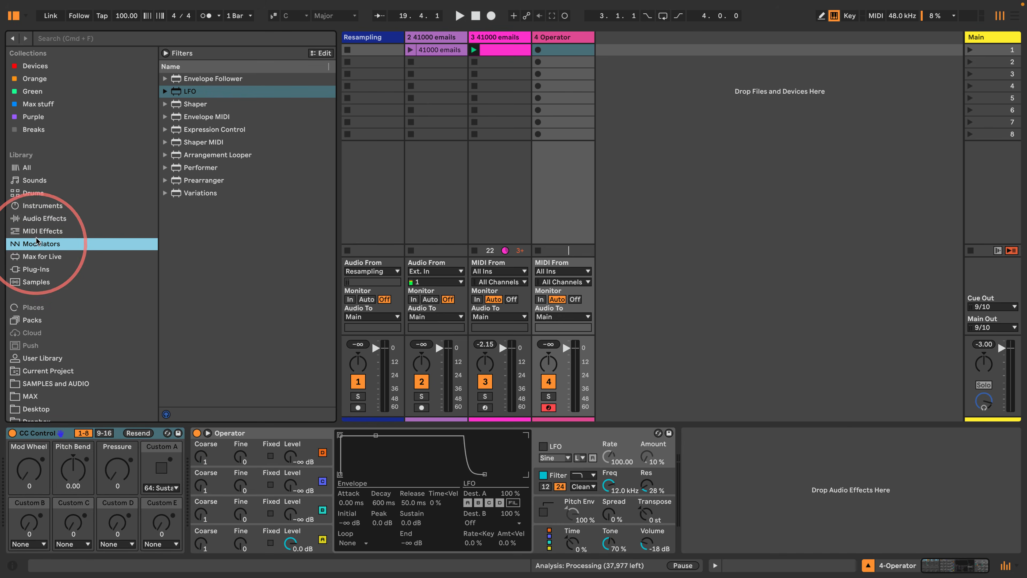
pyautogui.moveTo(190, 91); pyautogui.dragTo(777, 391)
pyautogui.moveTo(725, 506); pyautogui.dragTo(725, 506)
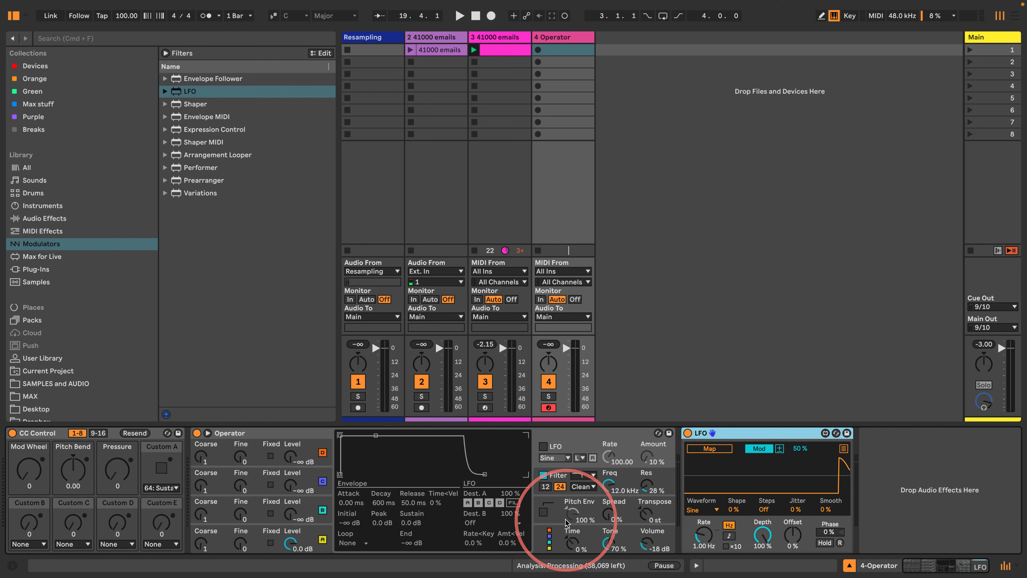
# - Route Operator's Mod Wheel to LFO Rate with an amount of 100 and turn on Operator's LFO
pyautogui.click(549, 506)
pyautogui.click(545, 542)
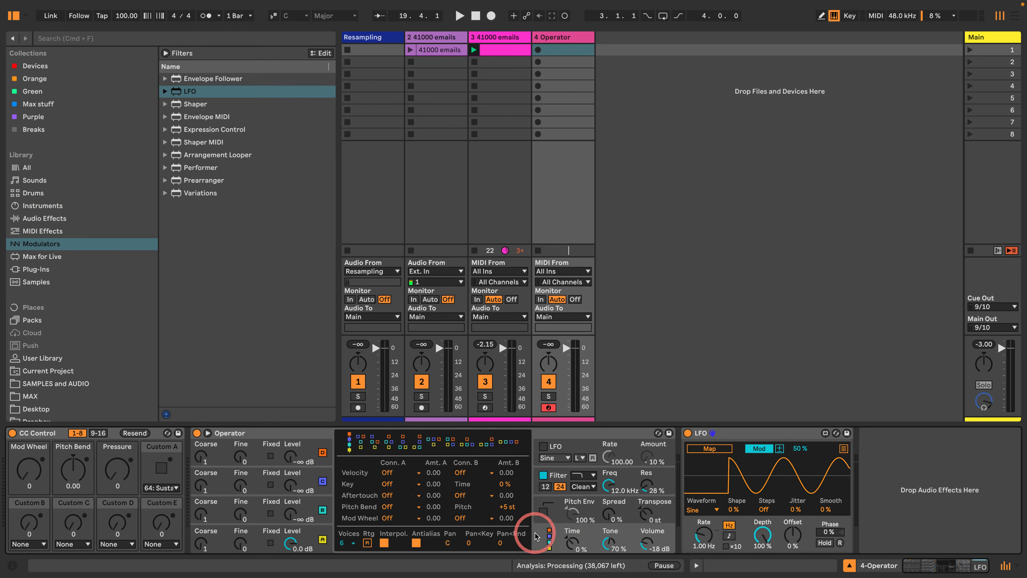
pyautogui.click(388, 518)
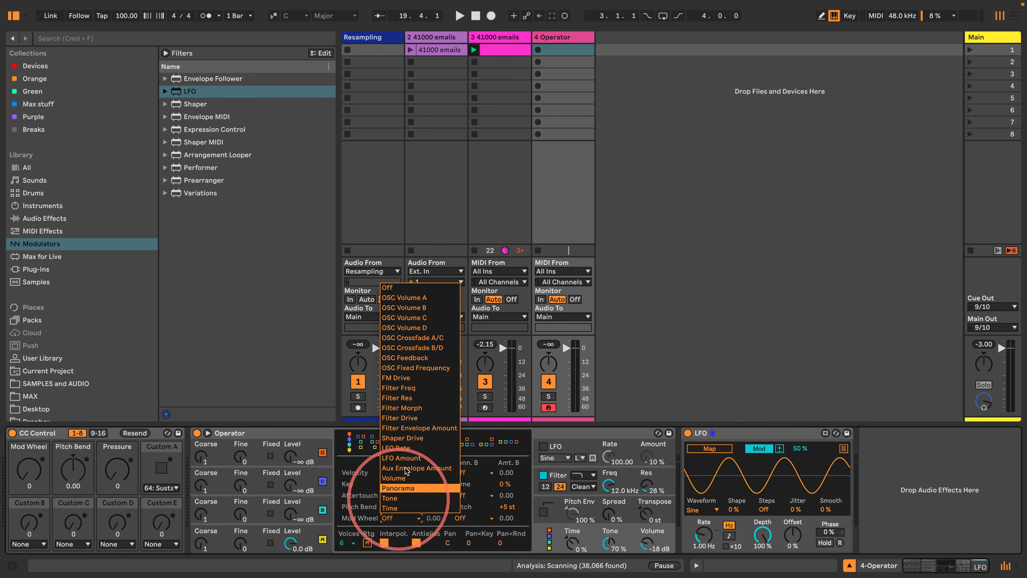
pyautogui.click(398, 448)
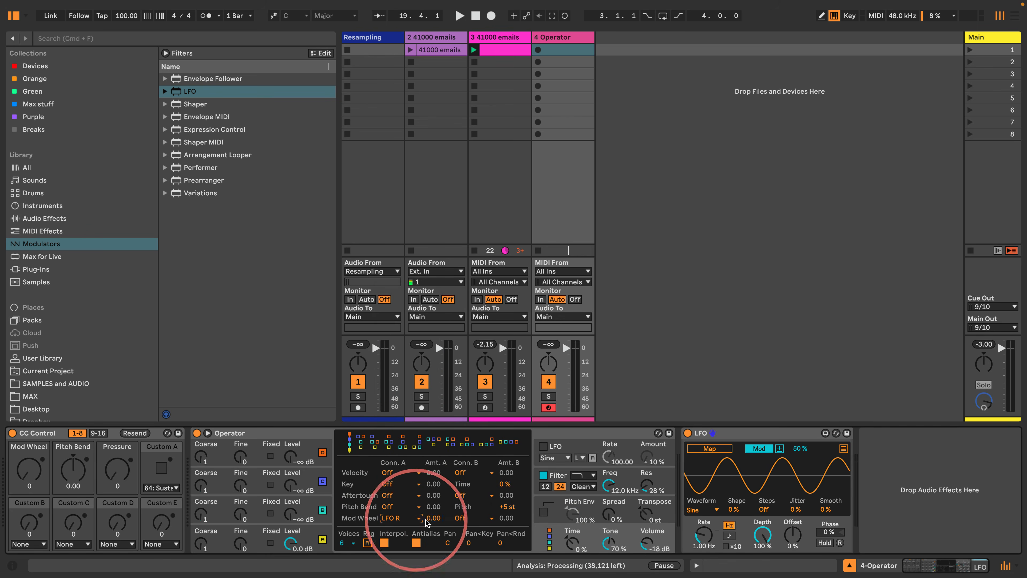
pyautogui.click(434, 518)
pyautogui.click(542, 450)
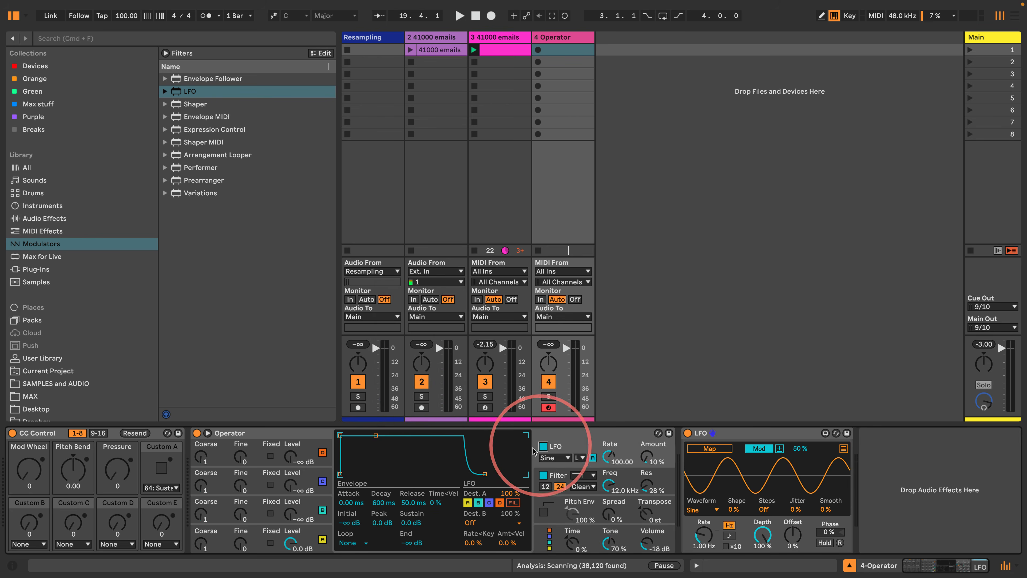
# - Set CC Control's Mod Wheel to 61 and map the LFO modulator to it
pyautogui.moveTo(29, 469); pyautogui.dragTo(29, 445)
pyautogui.click(782, 486)
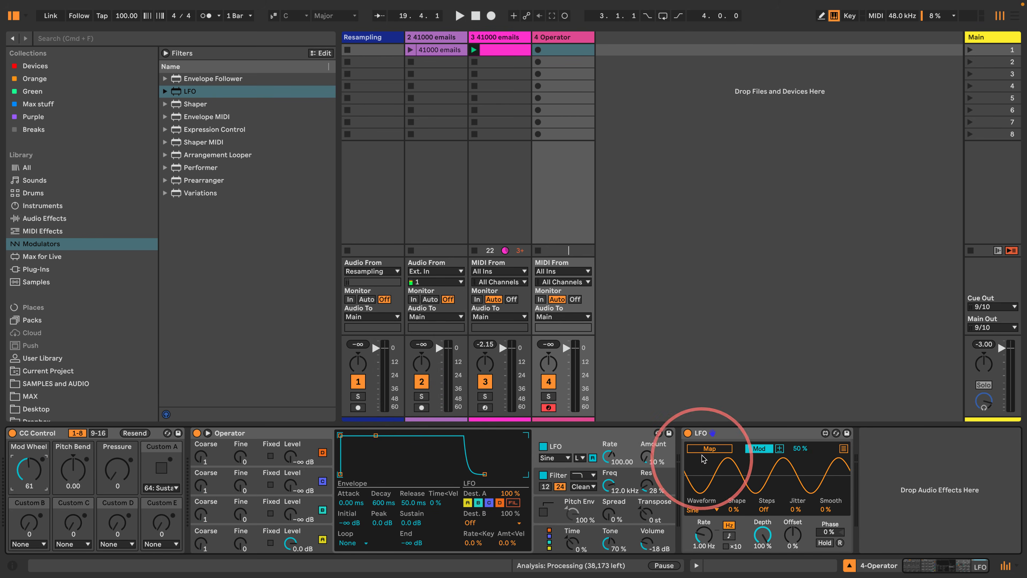
pyautogui.click(30, 469)
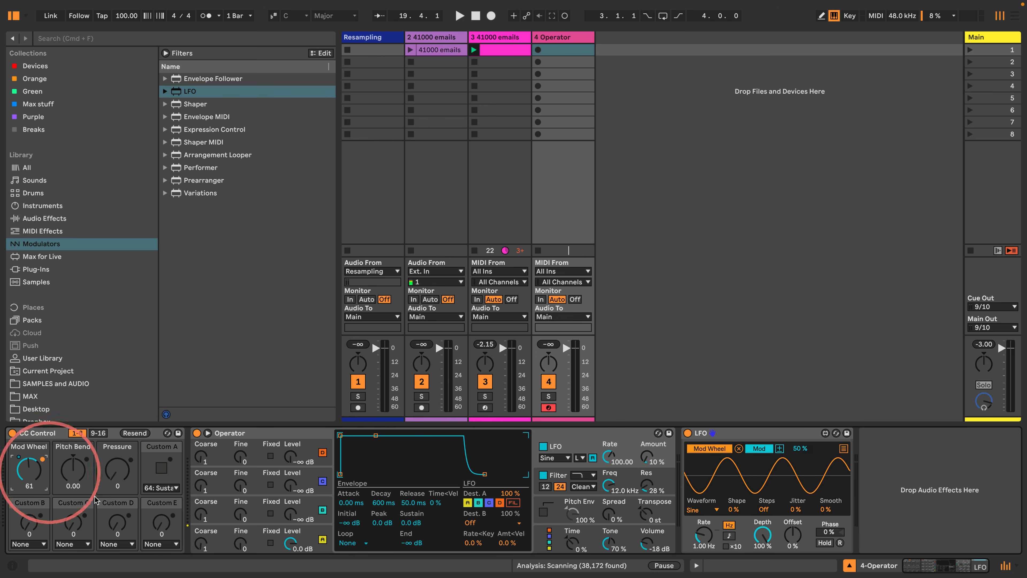
# - Stop the track 3 clip, and create and launch an Operator clip holding a C0 note for its full length
pyautogui.click(474, 134)
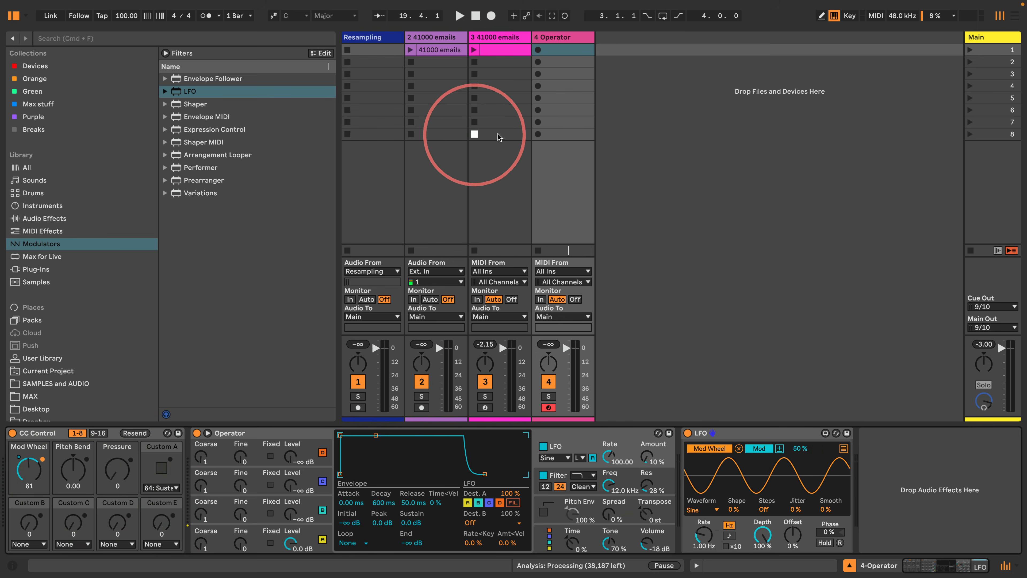
pyautogui.doubleClick(560, 50)
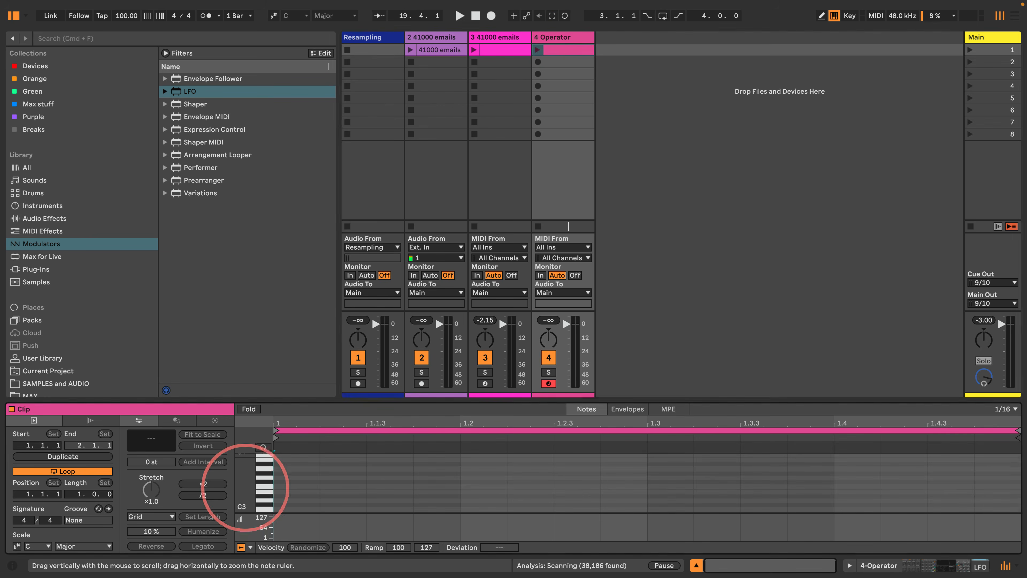
pyautogui.scroll(-10, 245, 486)
pyautogui.doubleClick(285, 507)
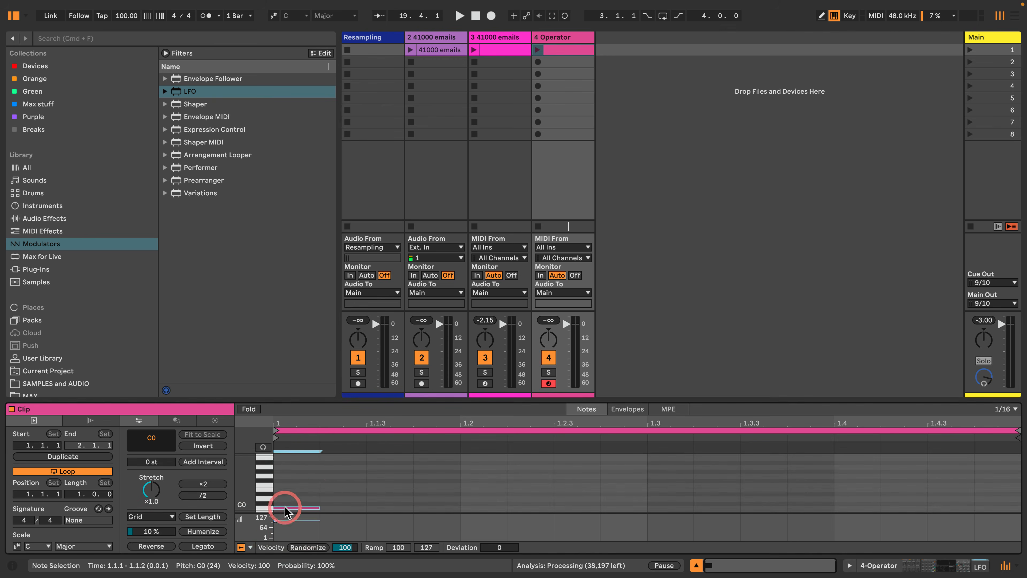
pyautogui.click(202, 546)
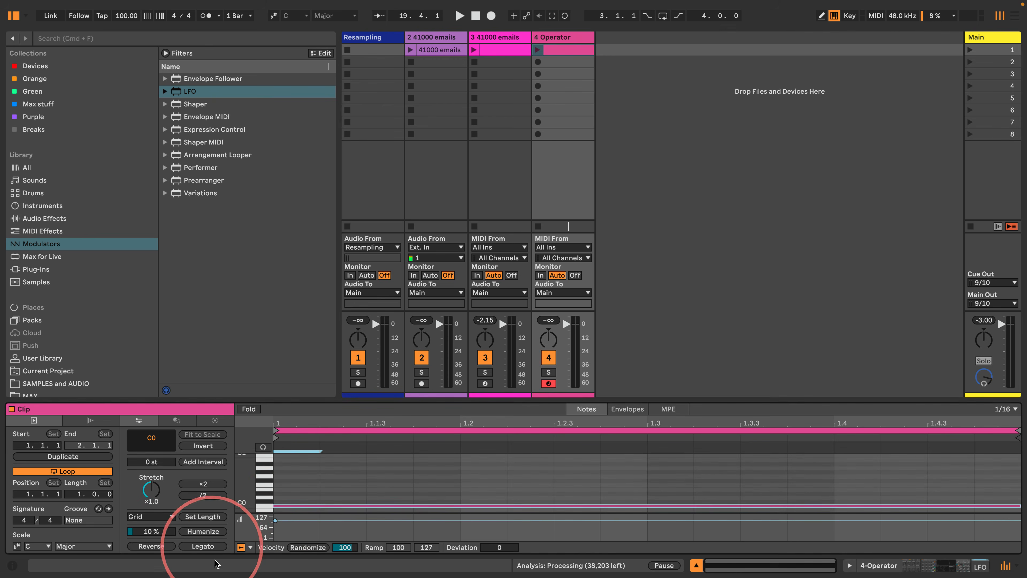
pyautogui.click(538, 50)
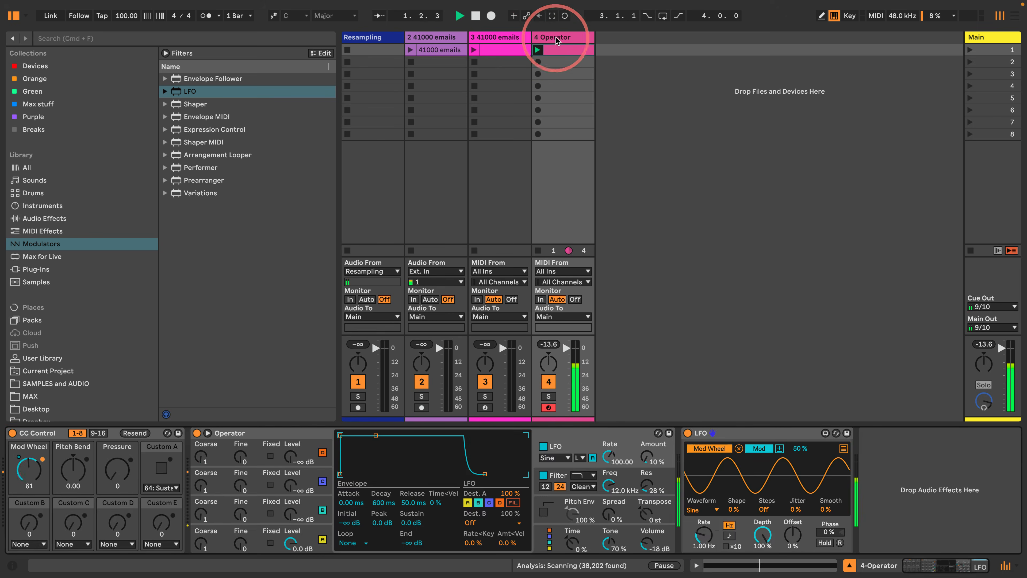
# - Change the waveform of Operator's oscillator A from sine to SwD
pyautogui.click(305, 536)
pyautogui.click(475, 503)
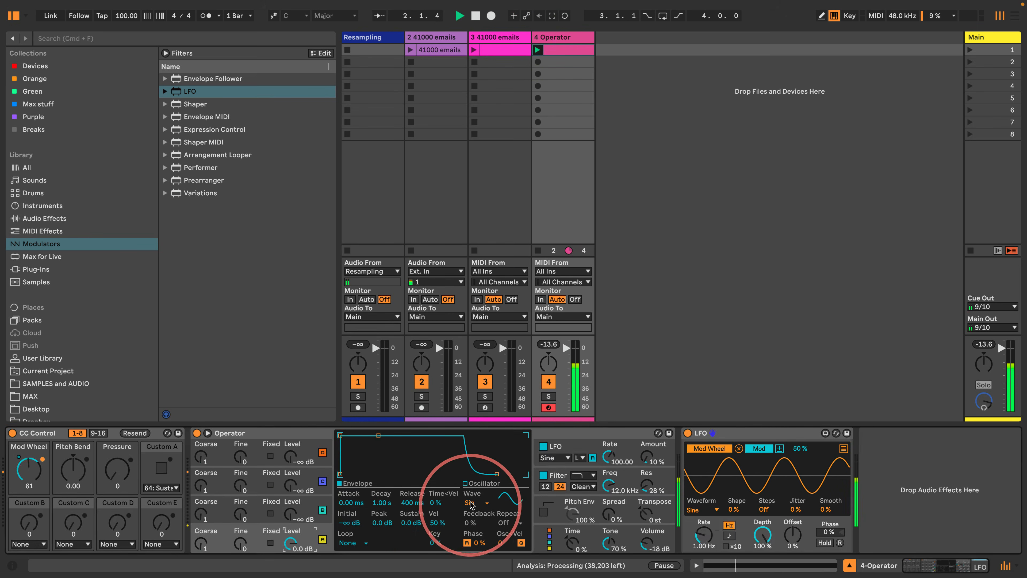
pyautogui.click(476, 372)
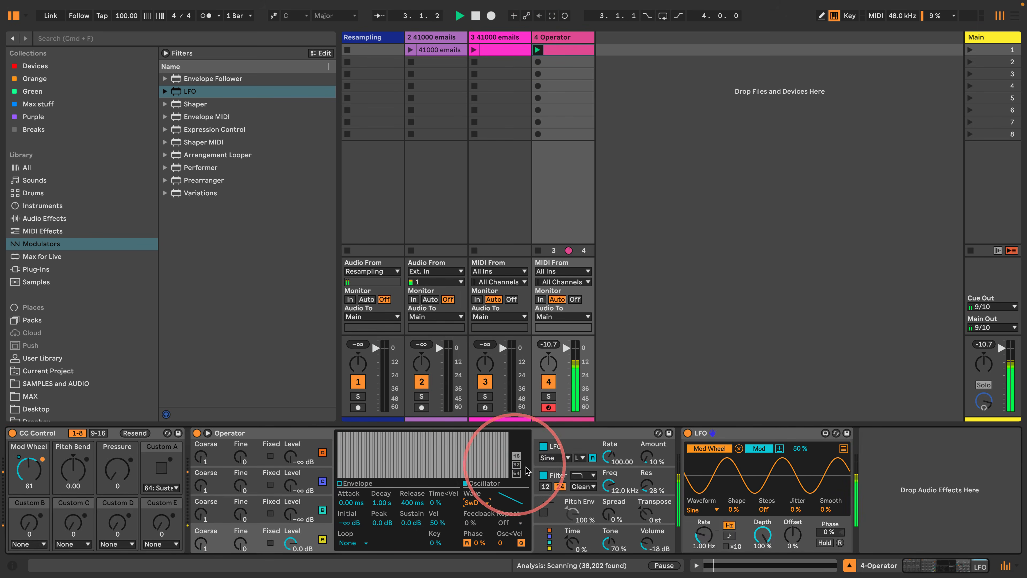
# - Set Operator's LFO Amount to 100%, route it only to the filter instead of oscillators A–D, and set filter Freq to 673 Hz
pyautogui.moveTo(647, 456); pyautogui.dragTo(647, 417)
pyautogui.click(468, 503)
pyautogui.click(478, 502)
pyautogui.click(489, 502)
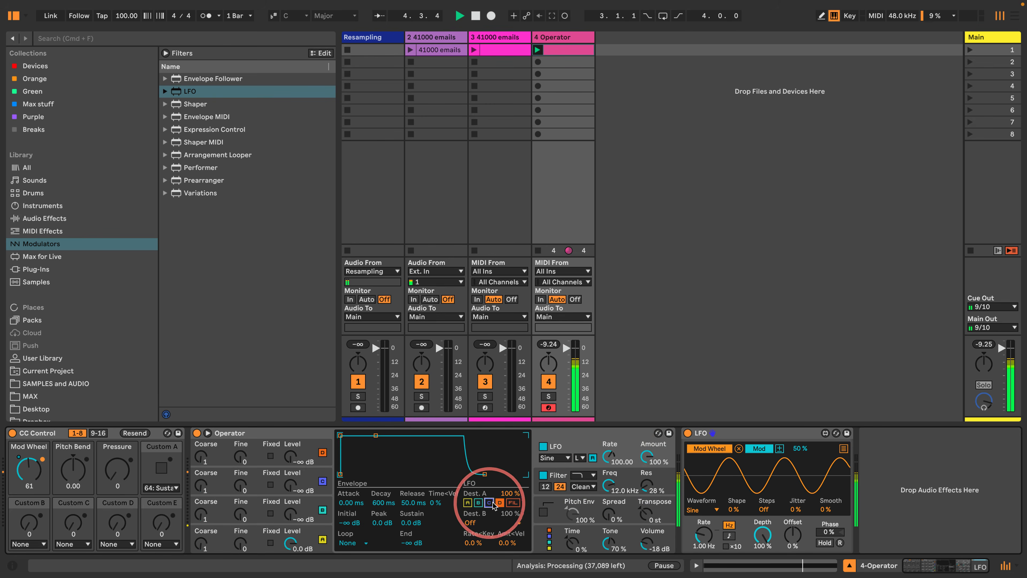
pyautogui.click(500, 502)
pyautogui.click(513, 502)
pyautogui.moveTo(607, 485)
pyautogui.mouseDown()
pyautogui.moveTo(608, 510)
pyautogui.moveTo(609, 480)
pyautogui.mouseUp()
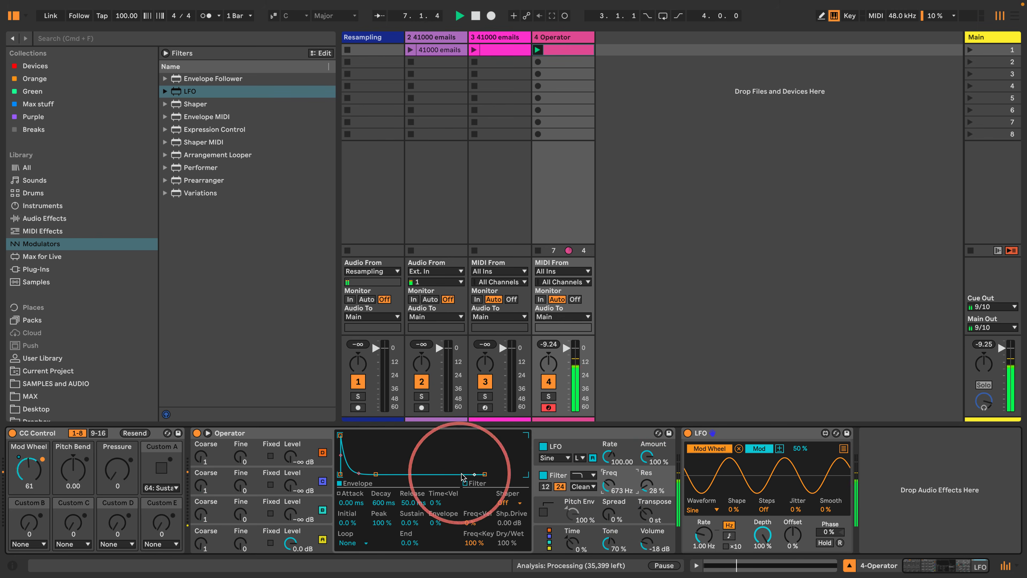
# - Check Operator's Mod Wheel routing and switch its LFO range from Low to Sync
pyautogui.click(544, 535)
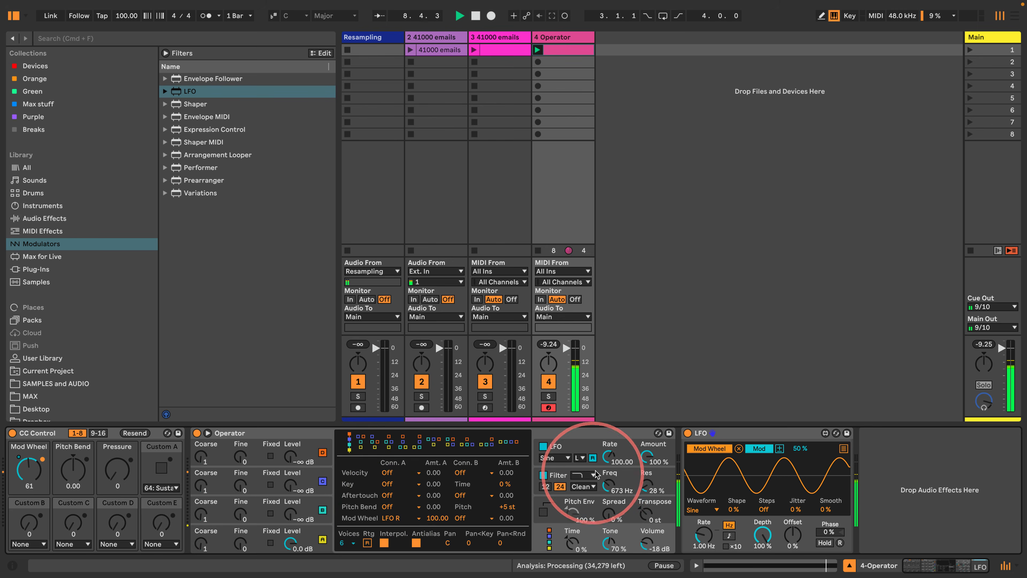
pyautogui.click(581, 458)
pyautogui.click(582, 487)
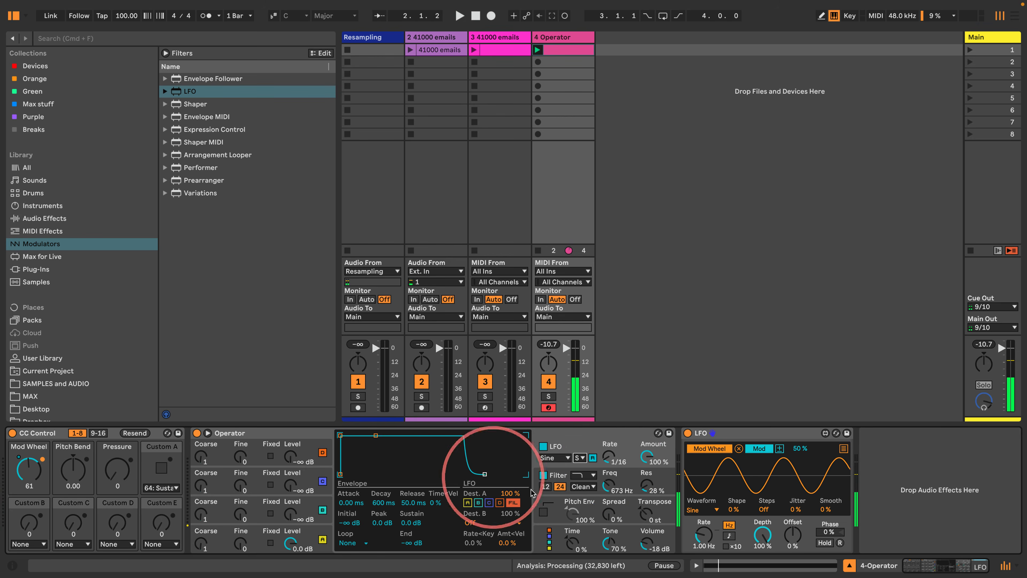
# - Set Operator's Voices to 1 and restart playback
pyautogui.click(538, 525)
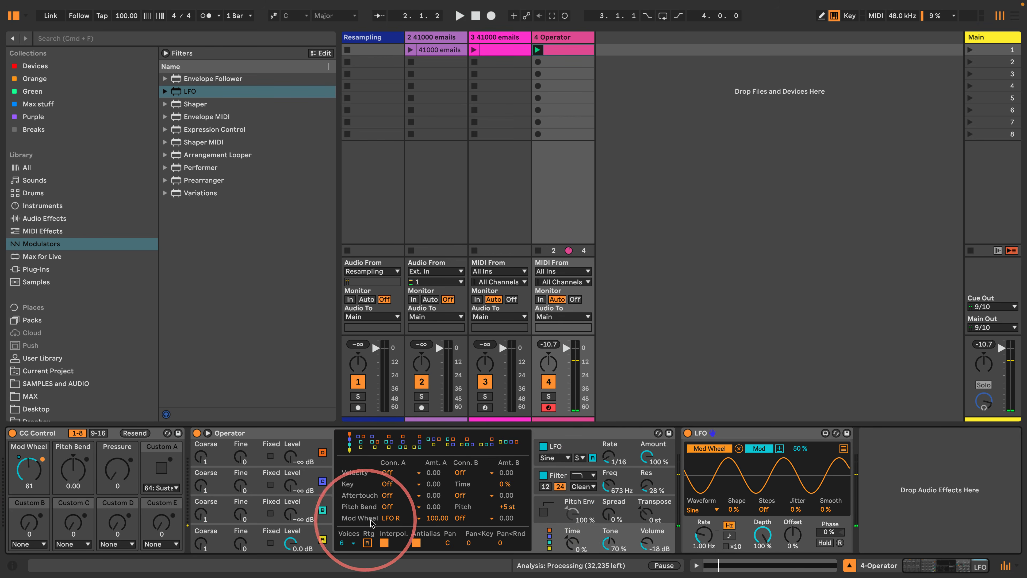
pyautogui.click(348, 542)
pyautogui.click(347, 412)
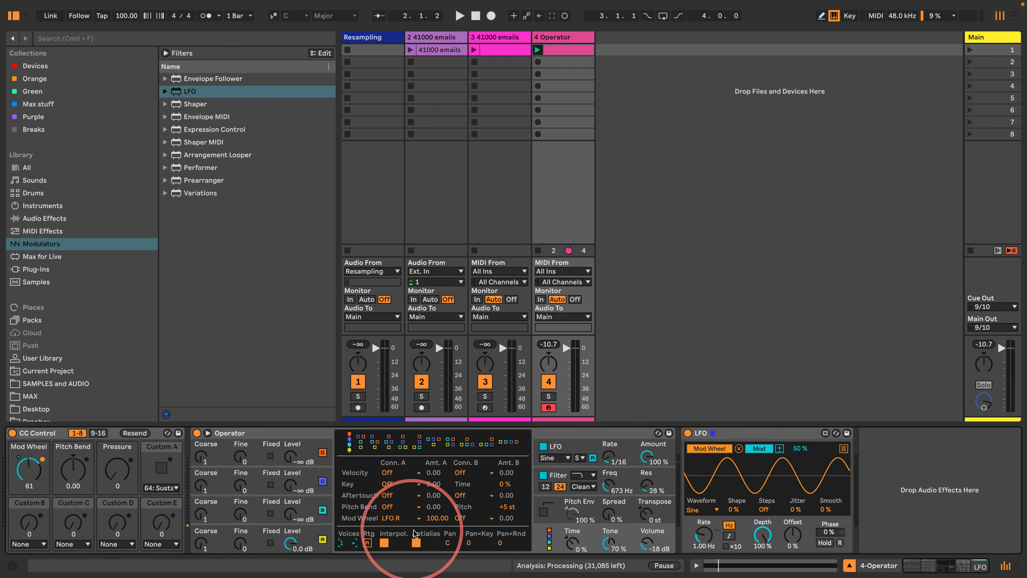
pyautogui.press('space')
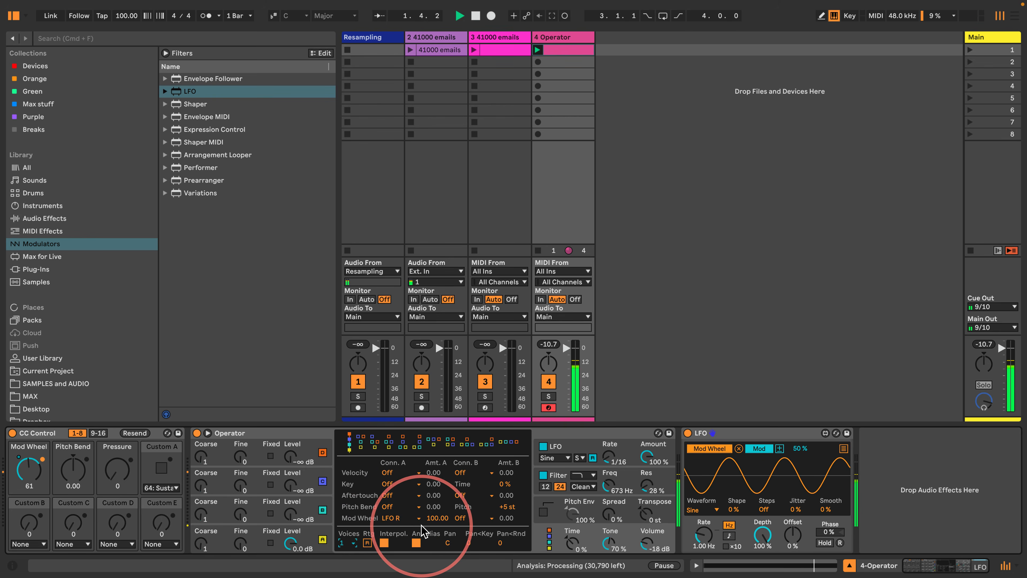
# - Try Operator's LFO Rate at 1/48, raise the filter Res to 85%, and set the LFO Rate to 1/16
pyautogui.click(608, 456)
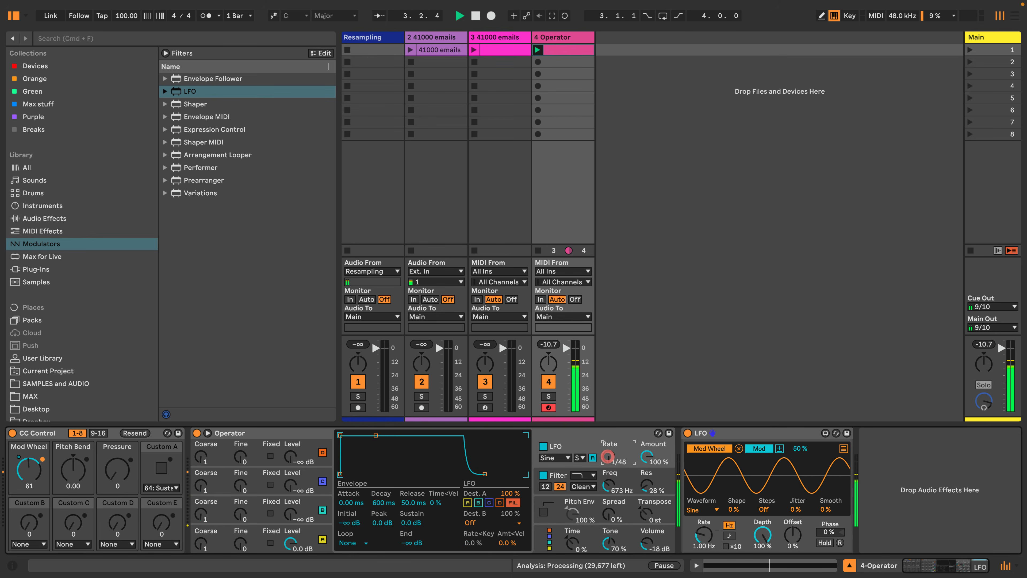
pyautogui.moveTo(647, 490); pyautogui.dragTo(647, 487)
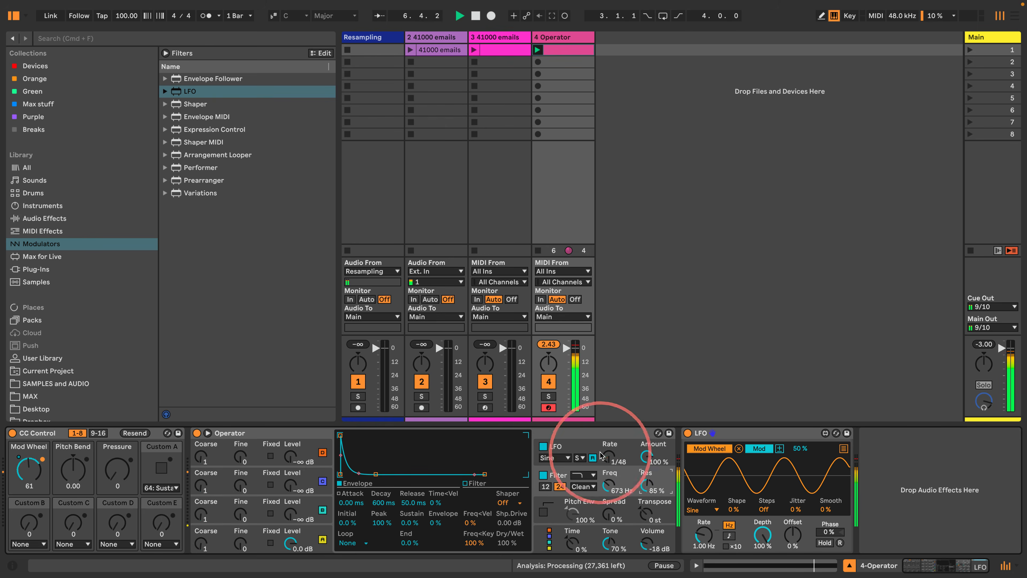
pyautogui.moveTo(608, 461); pyautogui.dragTo(609, 462)
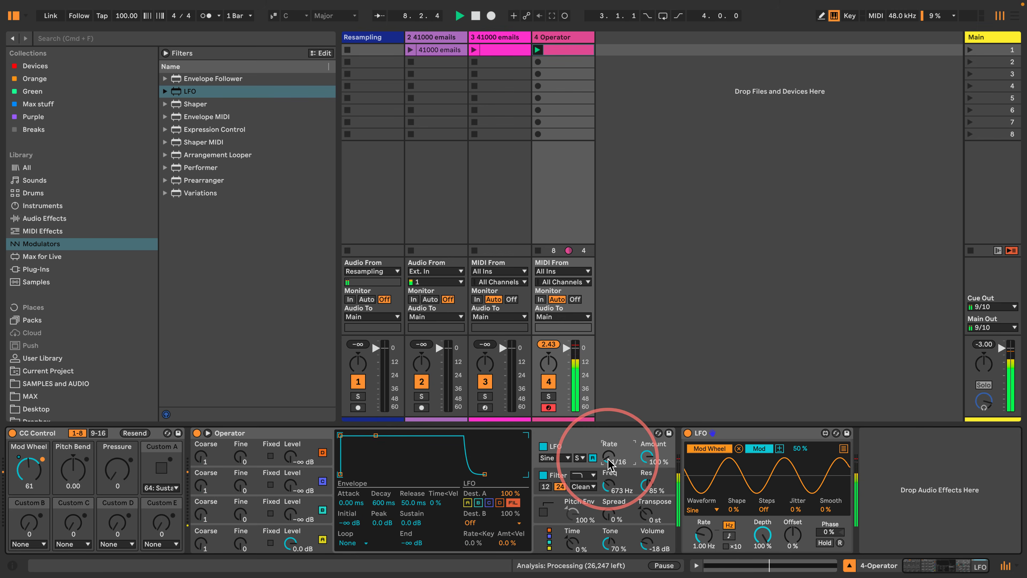
# - Add Roar between Operator and the LFO modulator, with Compress at 100% and Drive at 24 dB
pyautogui.click(72, 218)
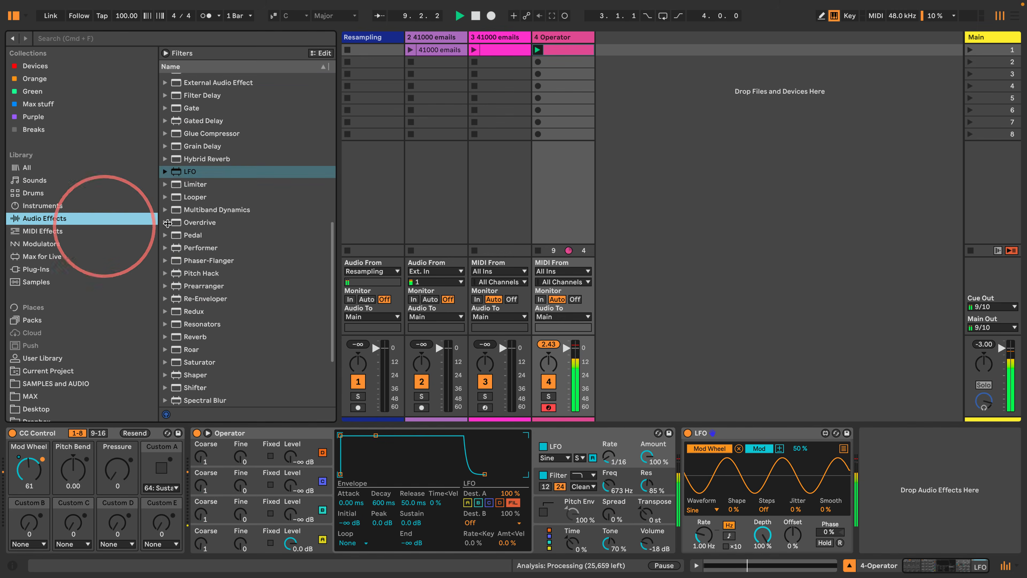
pyautogui.scroll(-5, 167, 223)
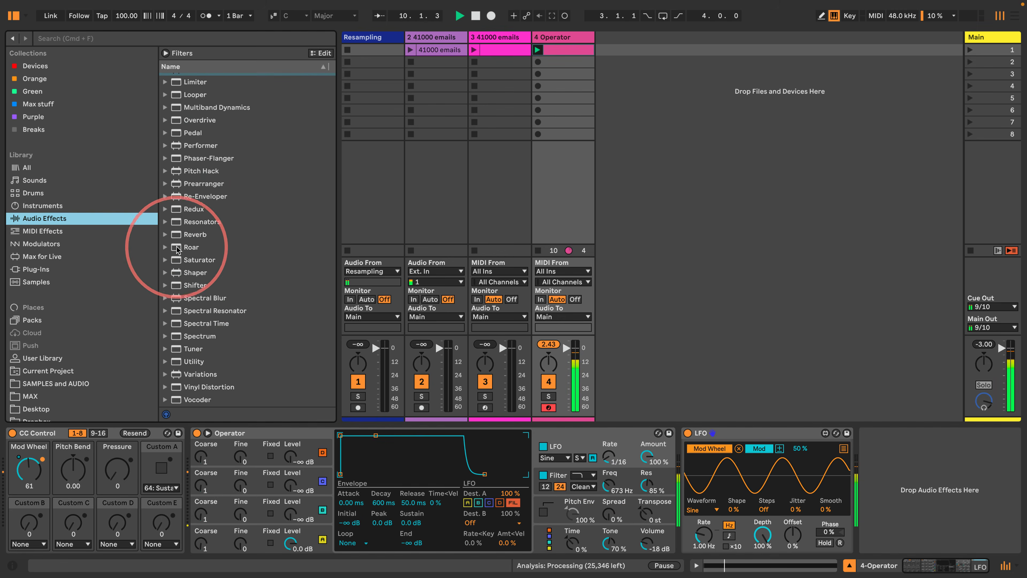
pyautogui.moveTo(178, 248); pyautogui.dragTo(917, 435)
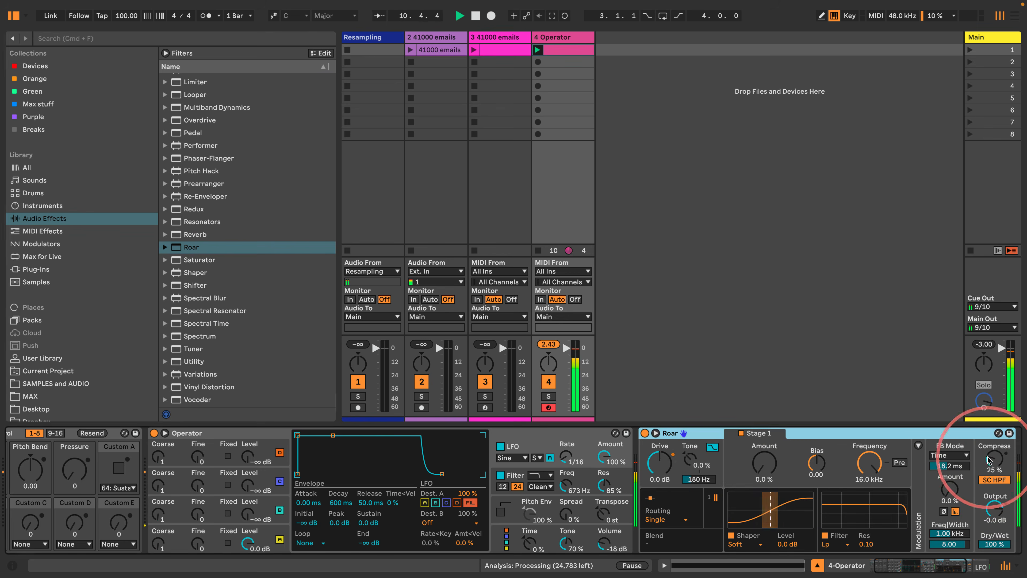
pyautogui.moveTo(991, 460); pyautogui.dragTo(991, 397)
pyautogui.moveTo(660, 467); pyautogui.dragTo(660, 408)
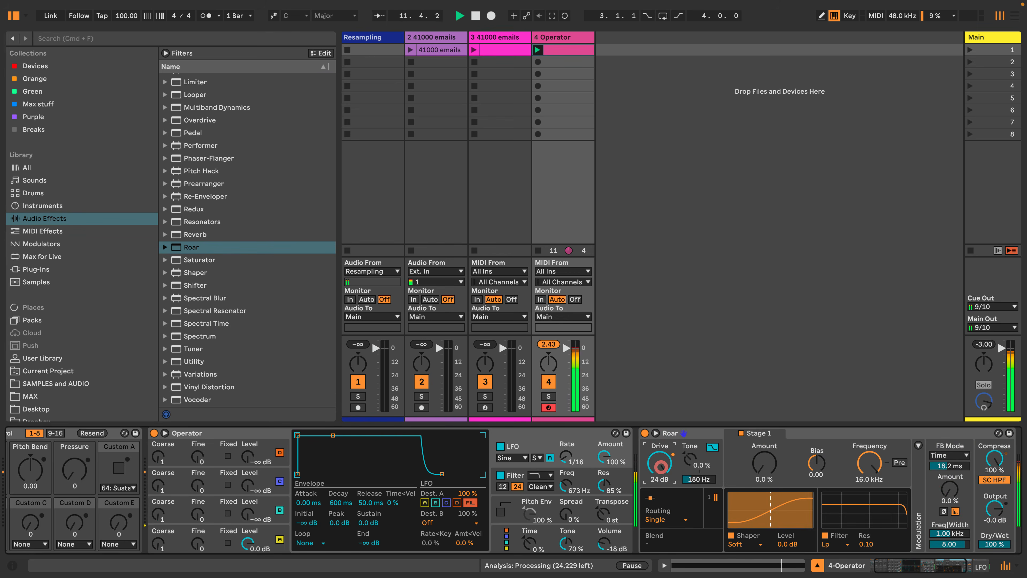
pyautogui.hscroll(4, 683, 477)
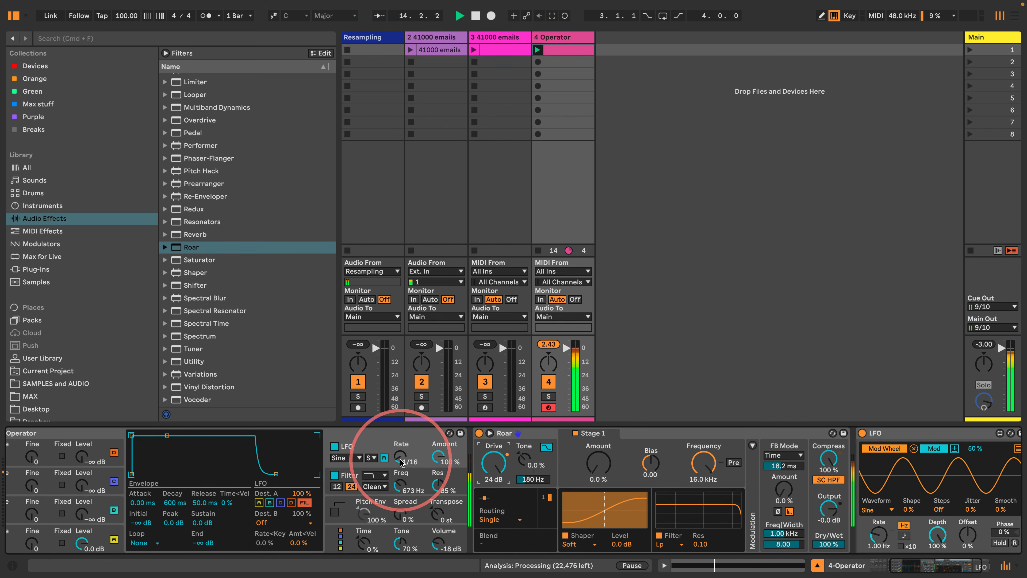
# - Switch the LFO modulator after Roar to a tempo-synced Rate of 1 and set Operator's own LFO Rate to 1/8
pyautogui.hscroll(-5, 402, 465)
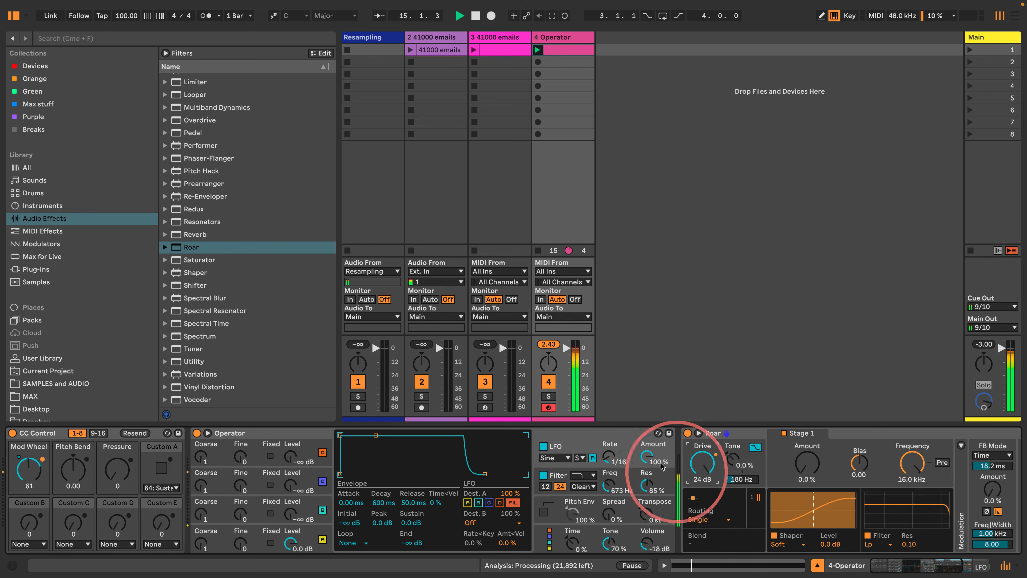
pyautogui.hscroll(1, 655, 465)
pyautogui.hscroll(7, 656, 465)
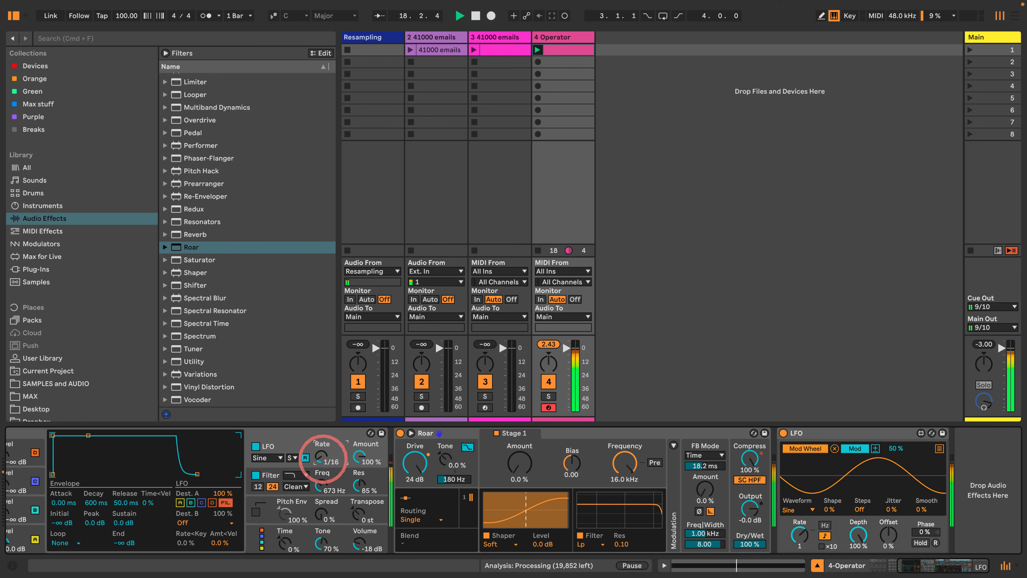
pyautogui.moveTo(321, 456); pyautogui.dragTo(310, 480)
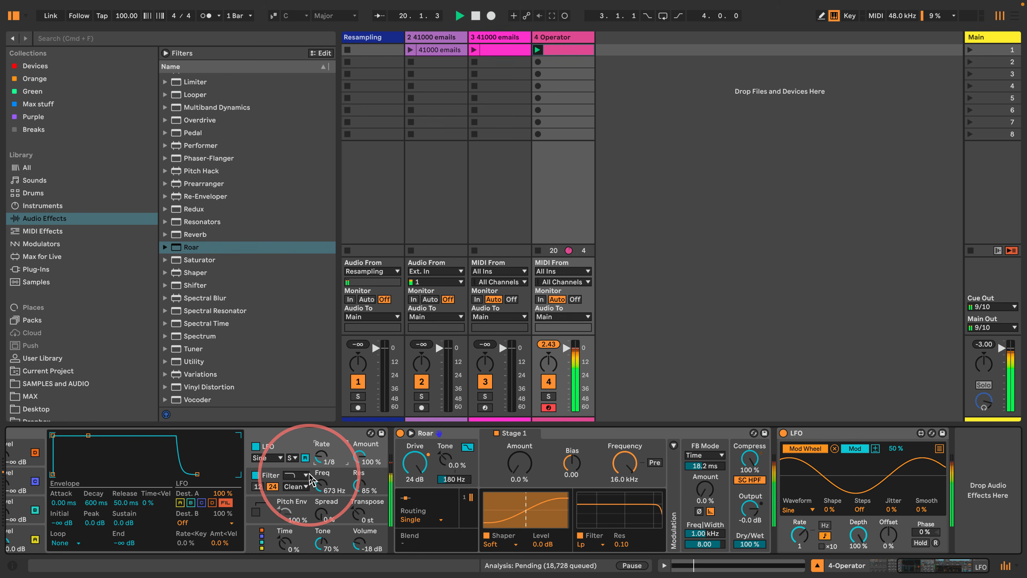
# - Sweep Operator's filter Freq down to about 107 Hz and back up, leaving it at 1.06 kHz
pyautogui.hscroll(-5, 356, 493)
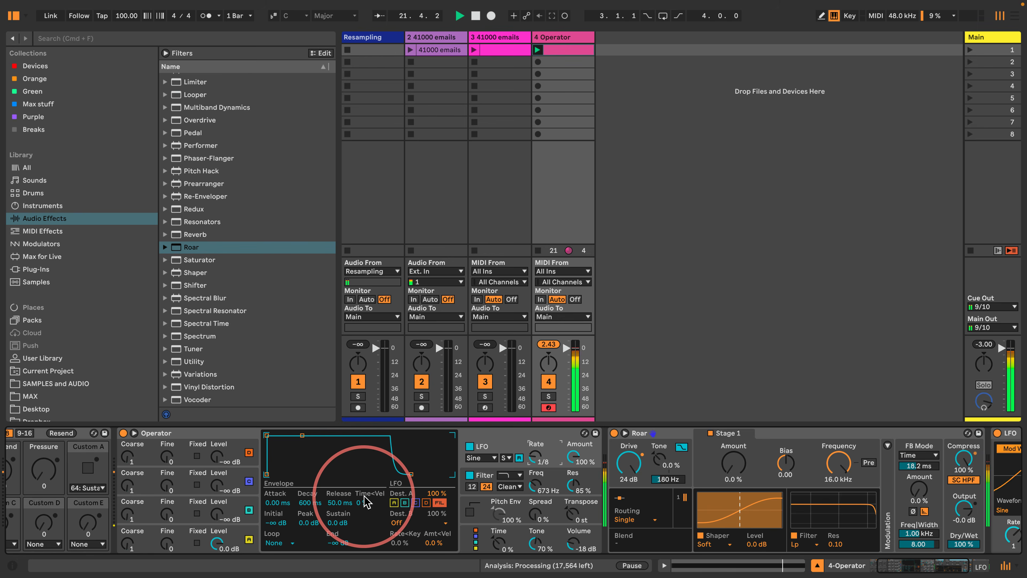
pyautogui.hscroll(-2, 366, 502)
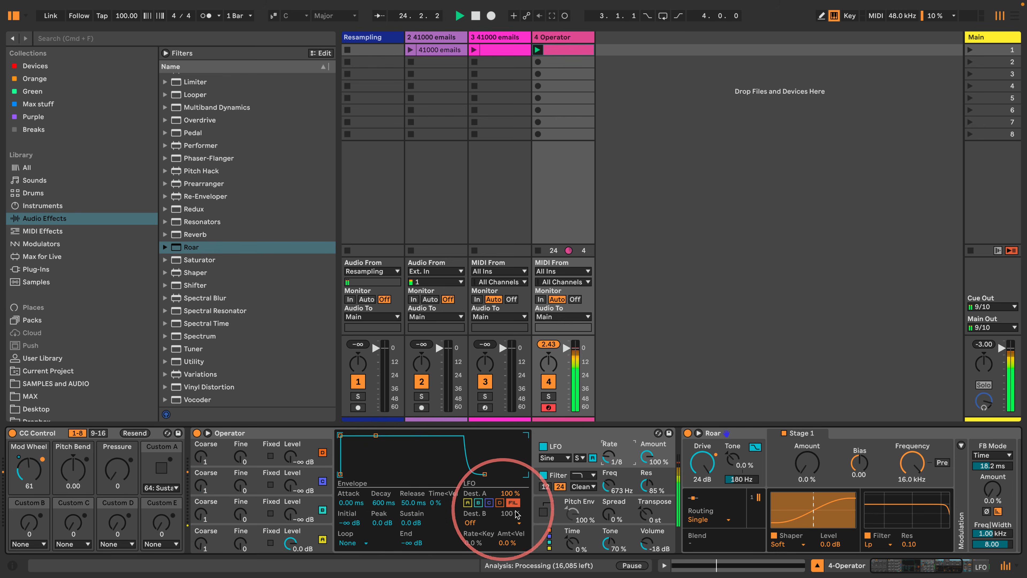
pyautogui.click(606, 484)
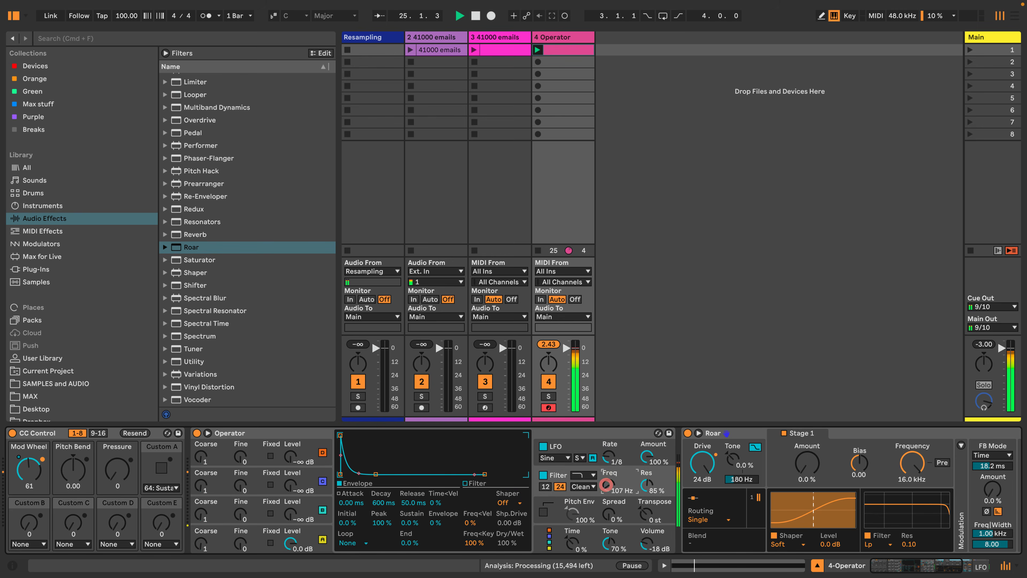
pyautogui.moveTo(607, 488); pyautogui.dragTo(607, 525)
pyautogui.moveTo(606, 490)
pyautogui.mouseDown()
pyautogui.moveTo(606, 473)
pyautogui.moveTo(607, 492)
pyautogui.mouseUp()
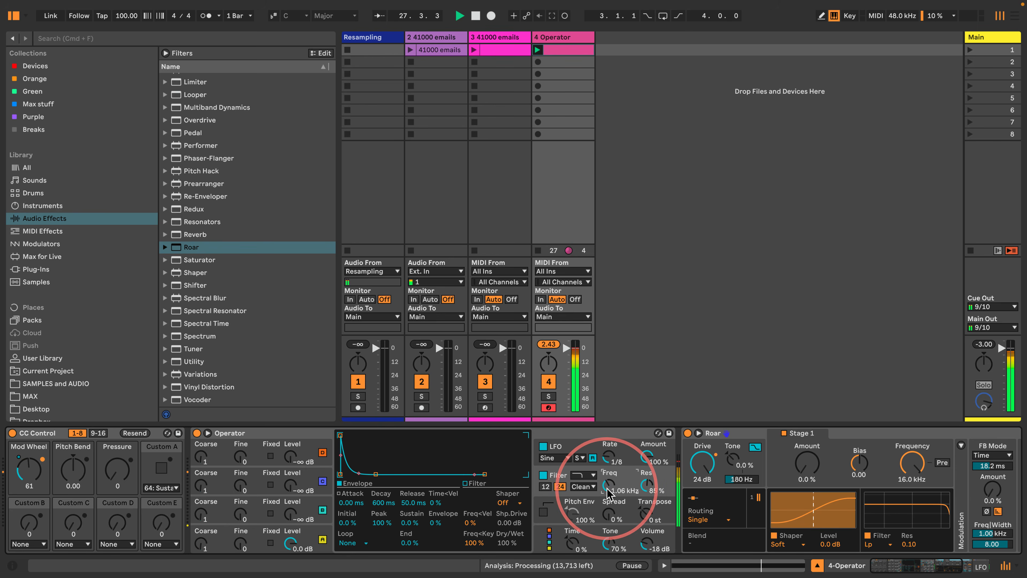
# - Stop playback and show the device chain of track 3, 41000 emails
pyautogui.press('space')
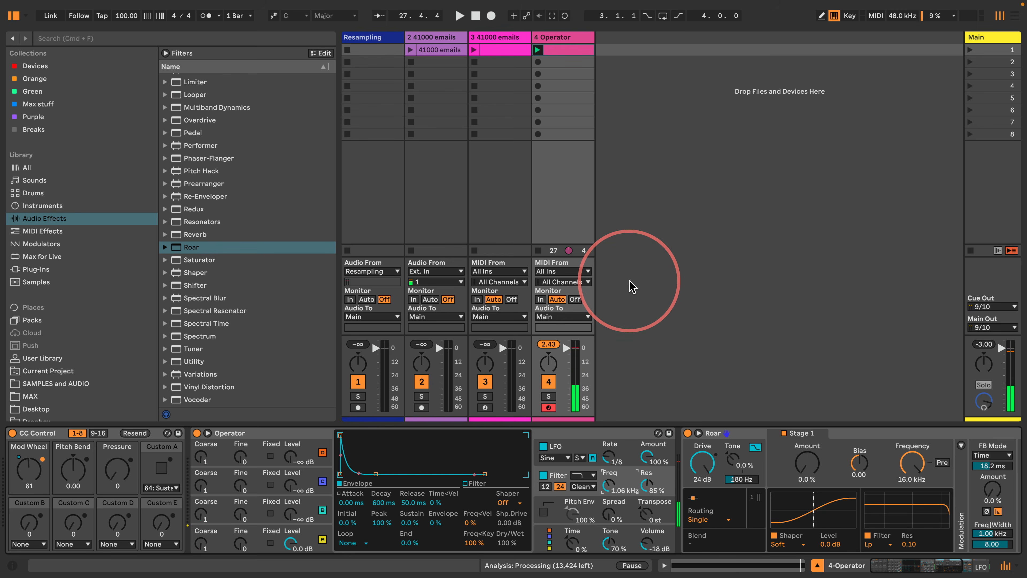
pyautogui.click(493, 37)
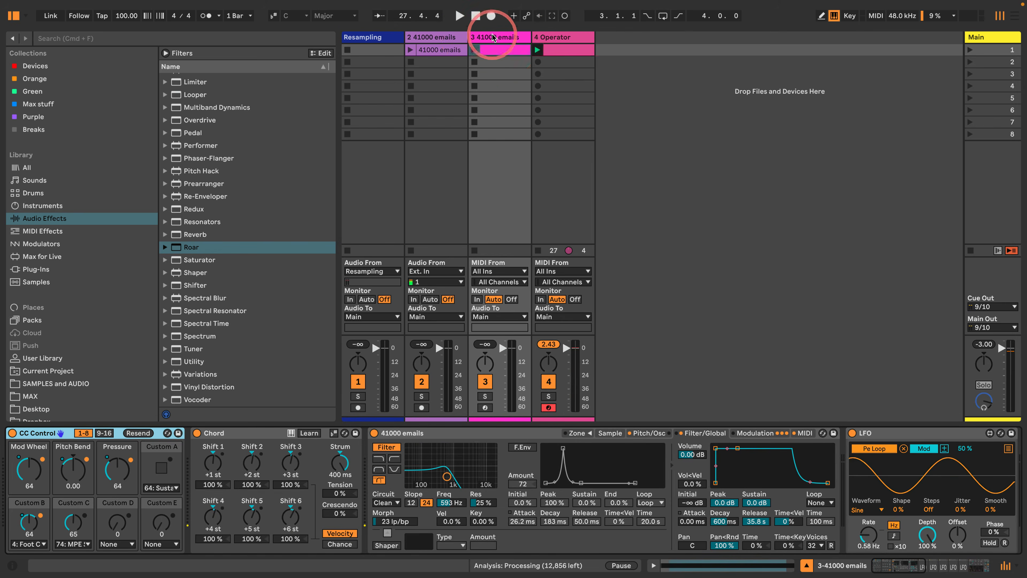